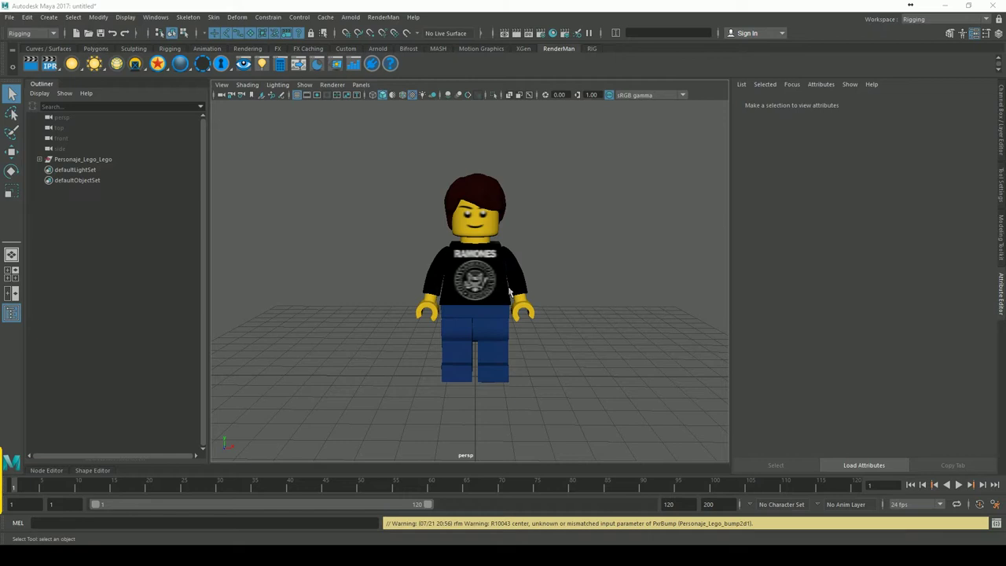
Step: Tilt the view slightly and select the Lego figure's hair mesh to show its PxrSurface material
left_click_drag(603, 276, 602, 283, "alt")
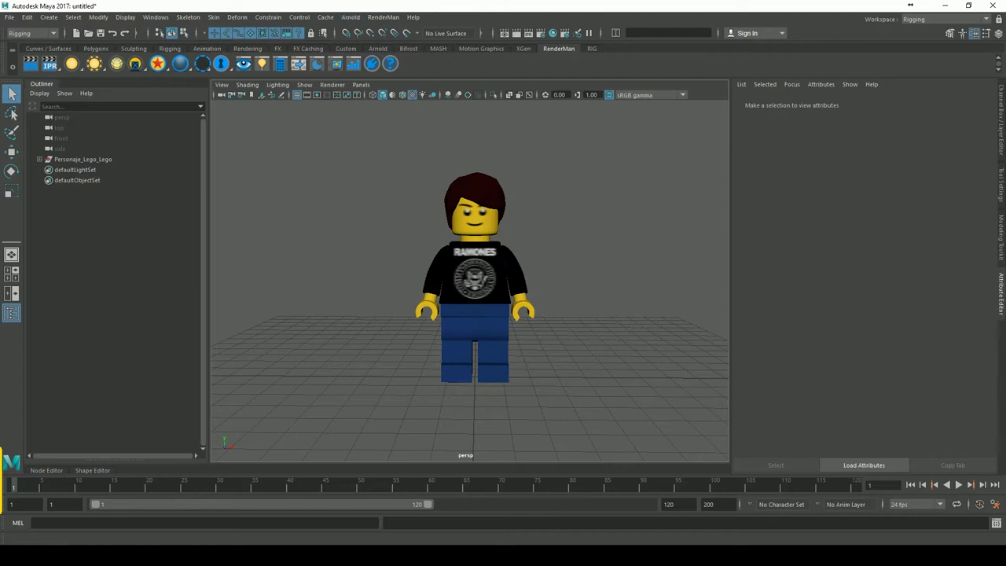
left_click(496, 196)
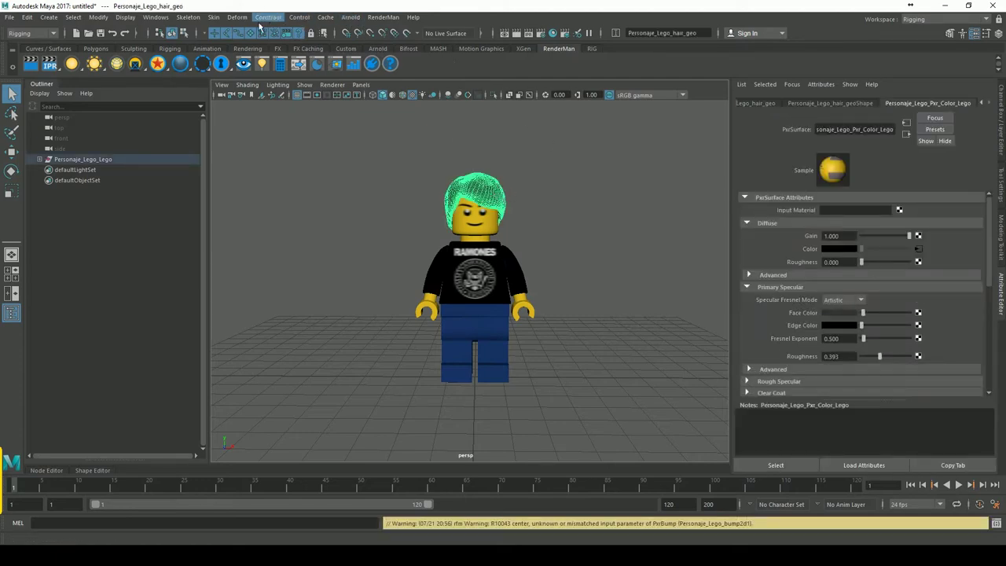
left_click(32, 33)
left_click(28, 46)
left_click(402, 16)
left_click(427, 37)
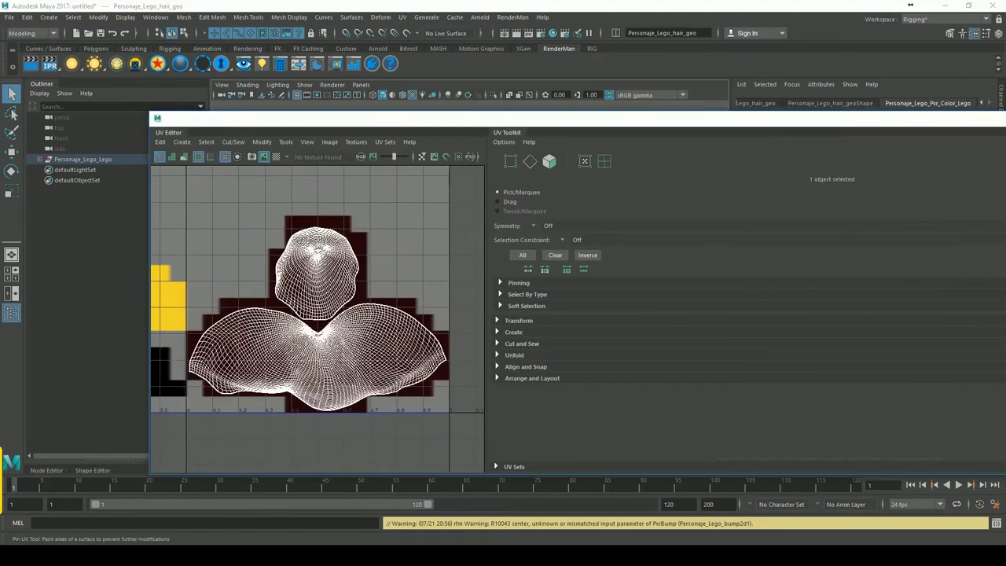
left_click_drag(269, 236, 512, 236)
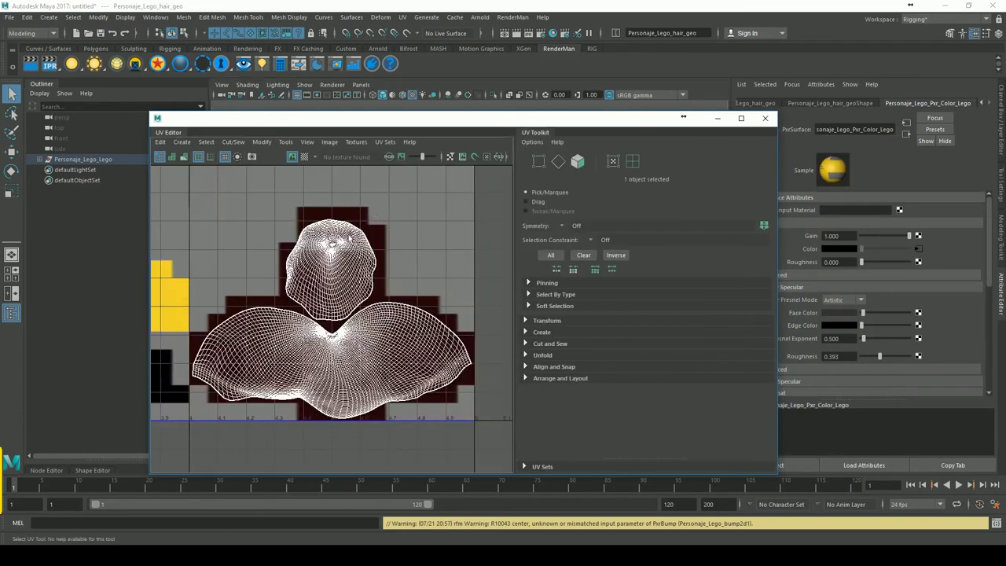
middle_click_drag(318, 274, 431, 273, "alt")
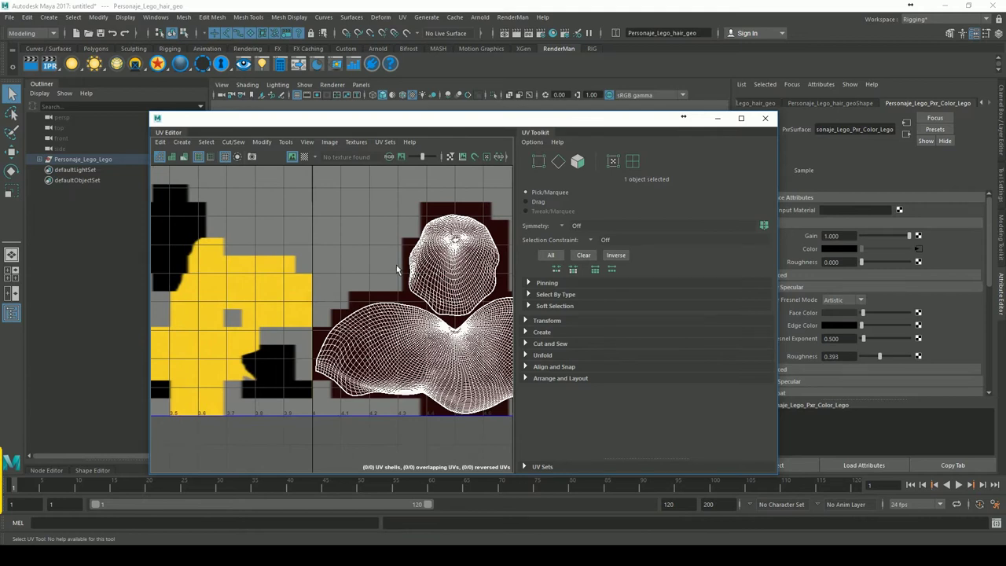
scroll(397, 270, "down", 2)
scroll(360, 238, "down", 2)
scroll(359, 238, "down", 3)
scroll(360, 238, "down", 2)
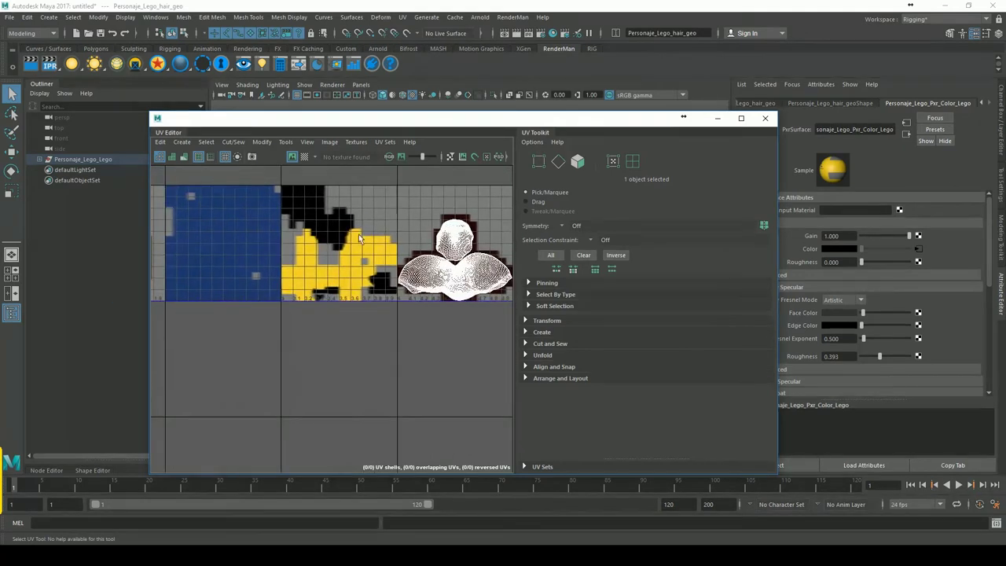
scroll(360, 239, "down", 2)
middle_click_drag(359, 238, 321, 265, "alt")
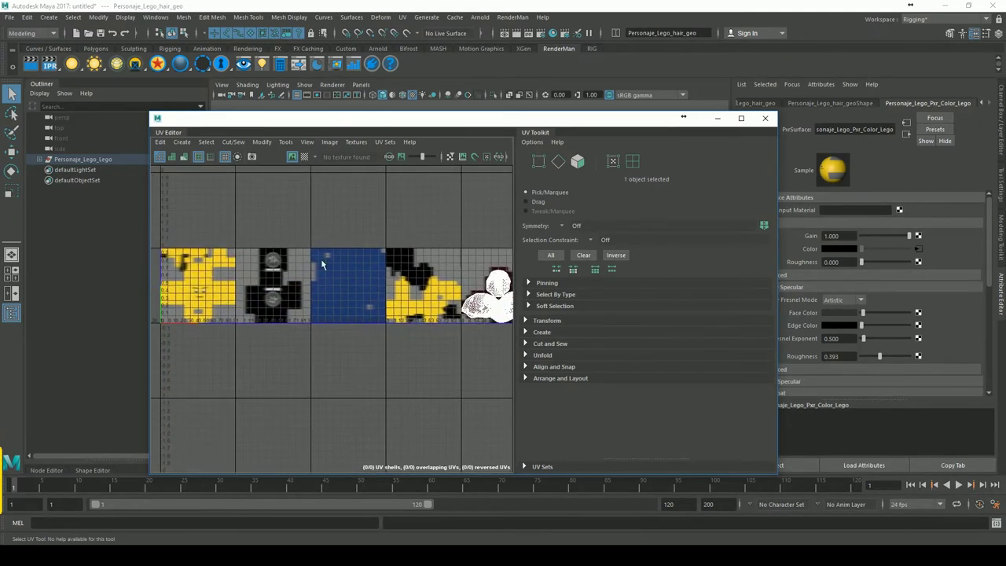
left_click(765, 119)
Step: Inspect the material name field, the head mesh and its file texture node
left_click_drag(823, 130, 913, 135)
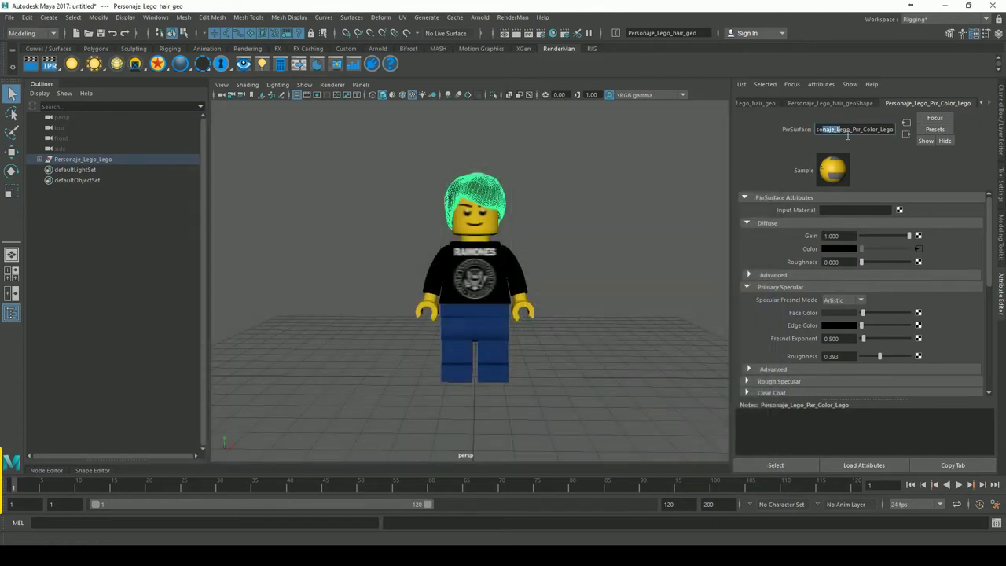
left_click_drag(830, 130, 906, 135)
left_click(857, 133)
left_click(495, 232)
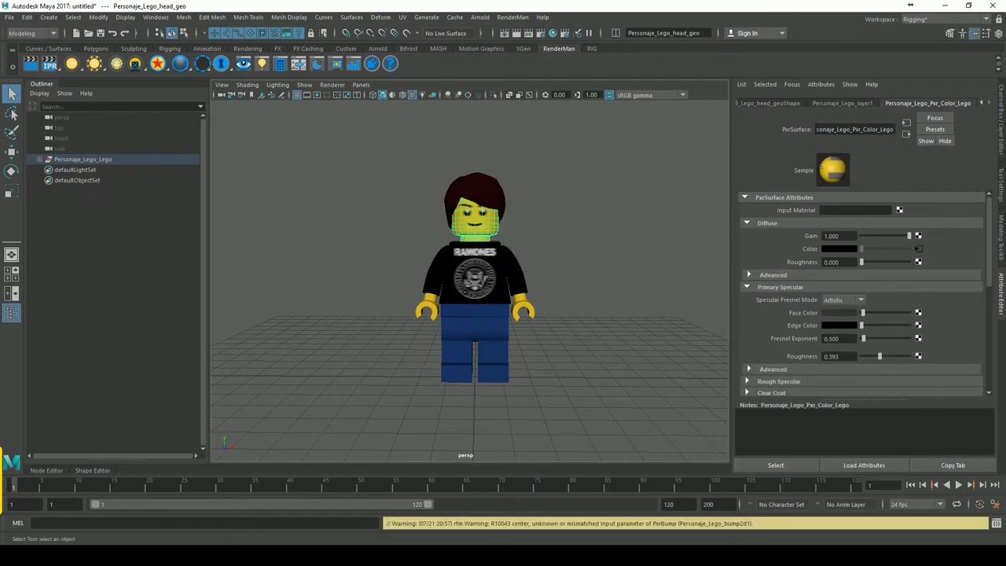
left_click(919, 249)
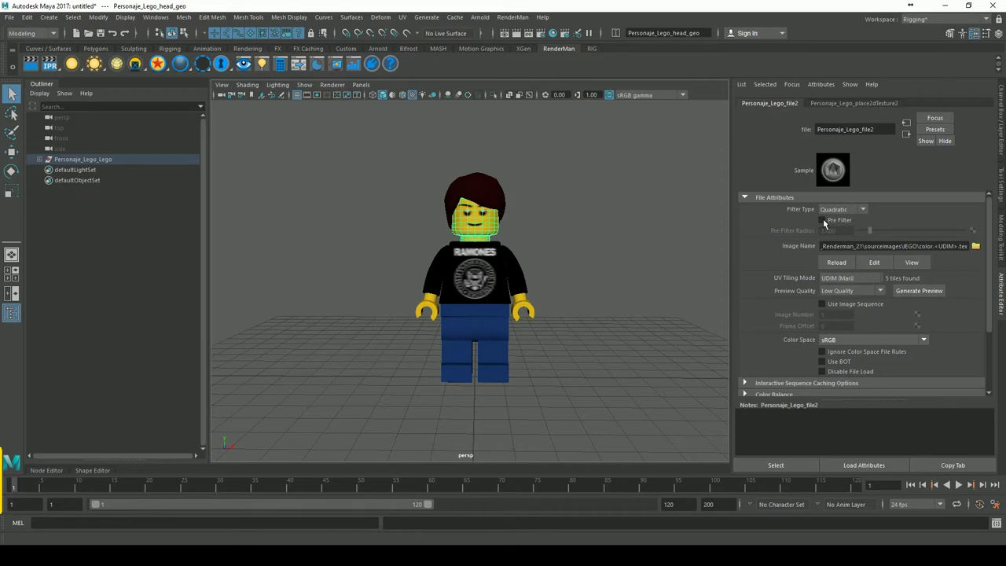
Step: Reselect the hair and rename its PxrSurface from Personaje_Lego_Pxr_Color_Lego to Lego_Hair
left_click(490, 189)
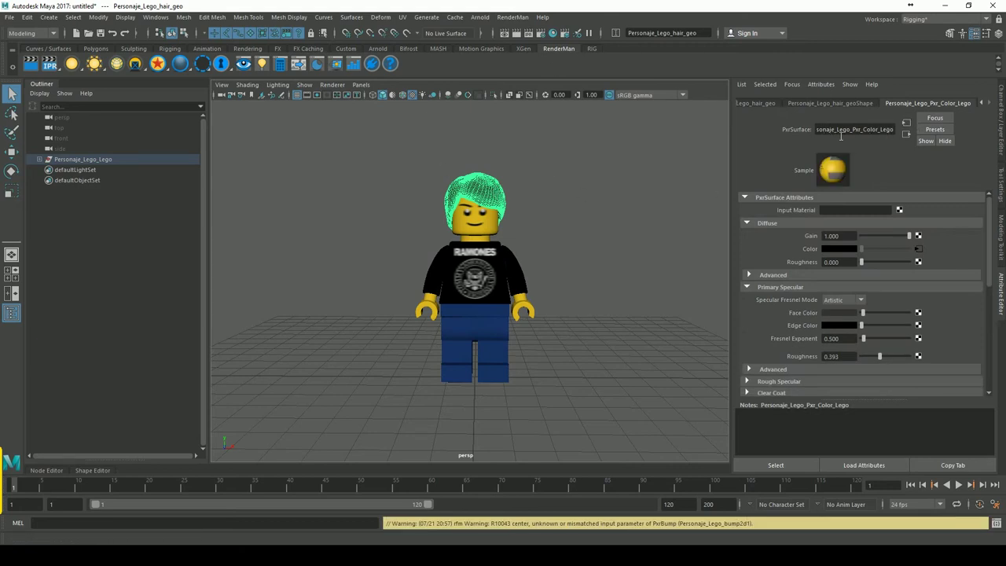
double_click(887, 133)
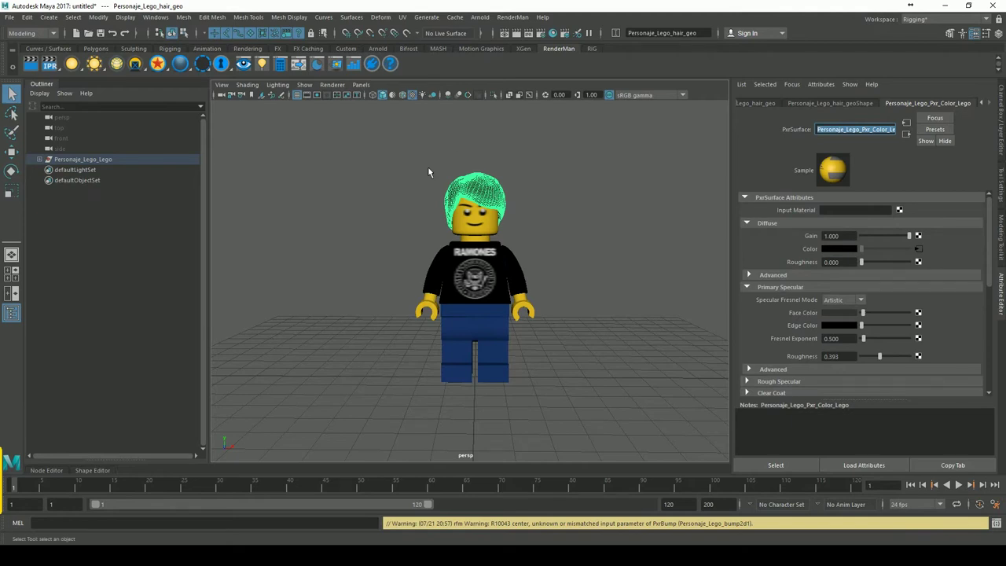
type("l")
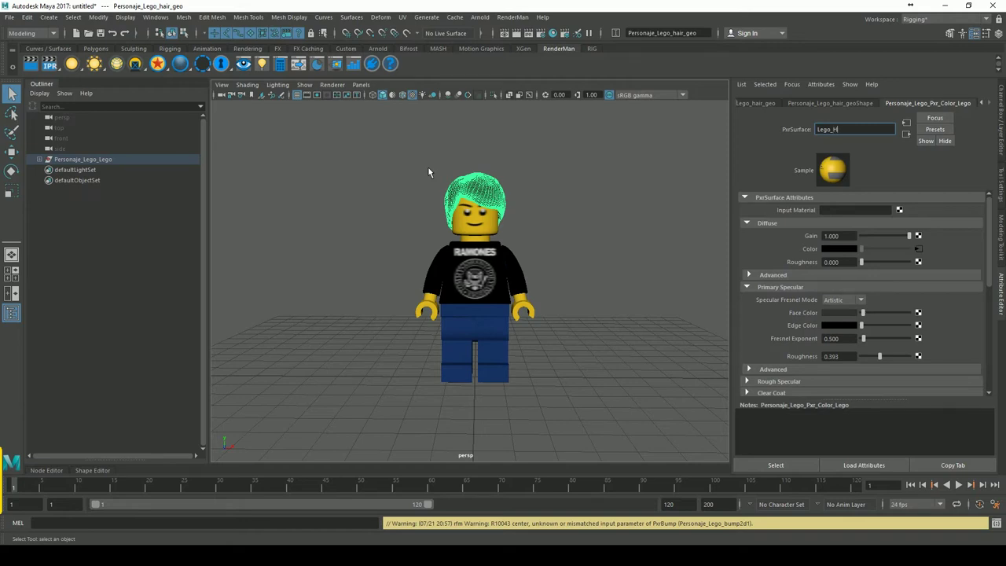
key("Return")
left_click(632, 259)
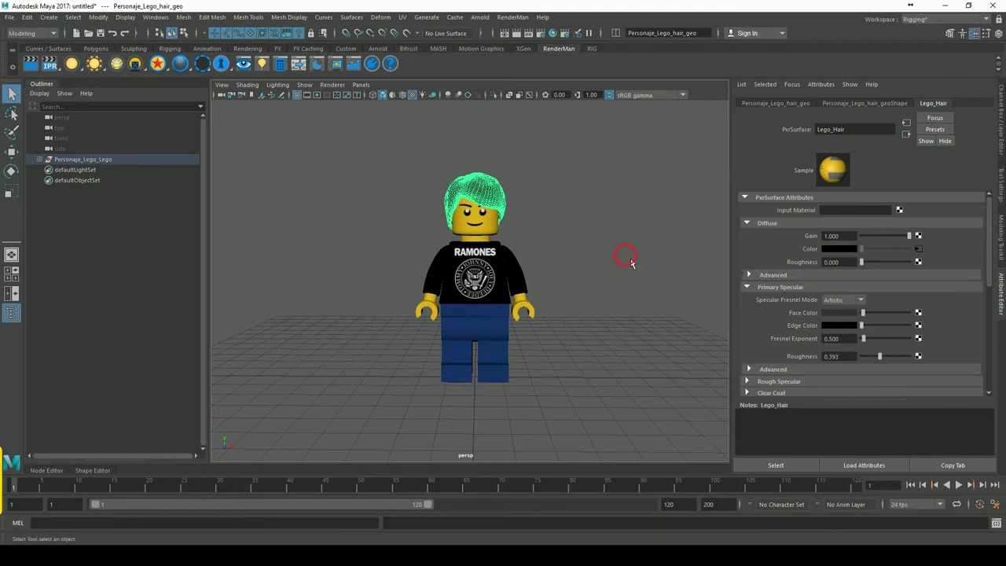
left_click(502, 195)
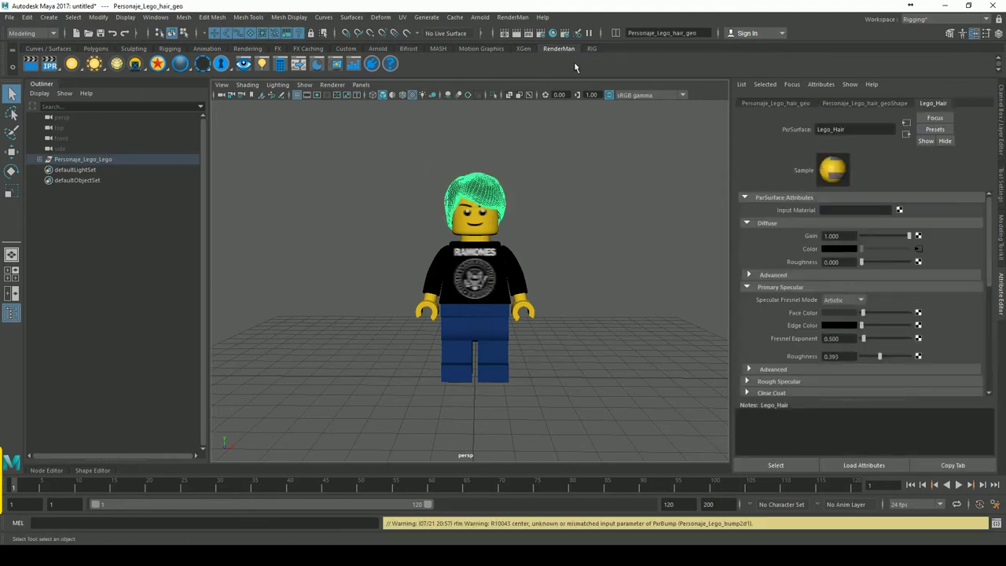
Step: Open the Hypershade and select the Lego_Hair material
left_click(504, 33)
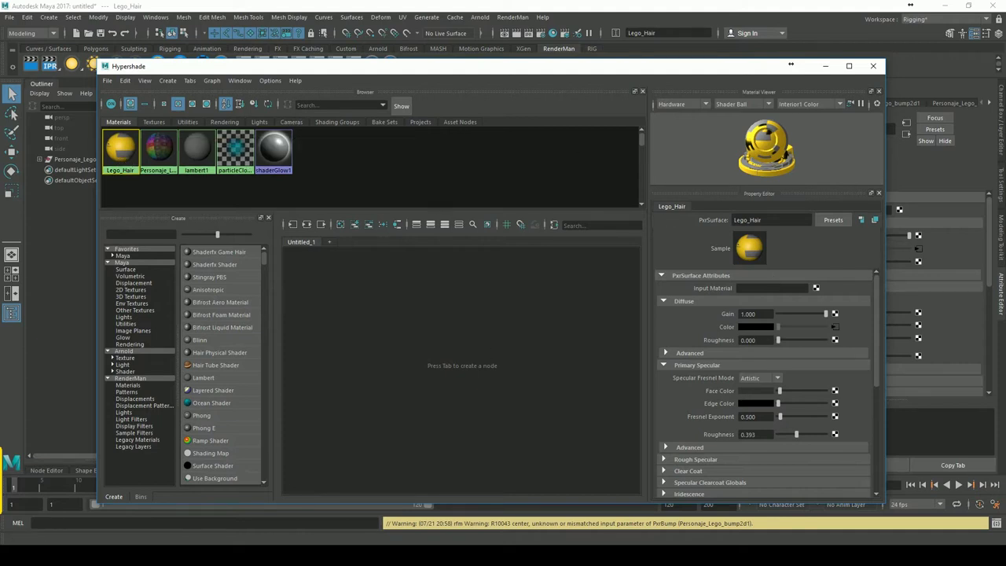
right_click(122, 149)
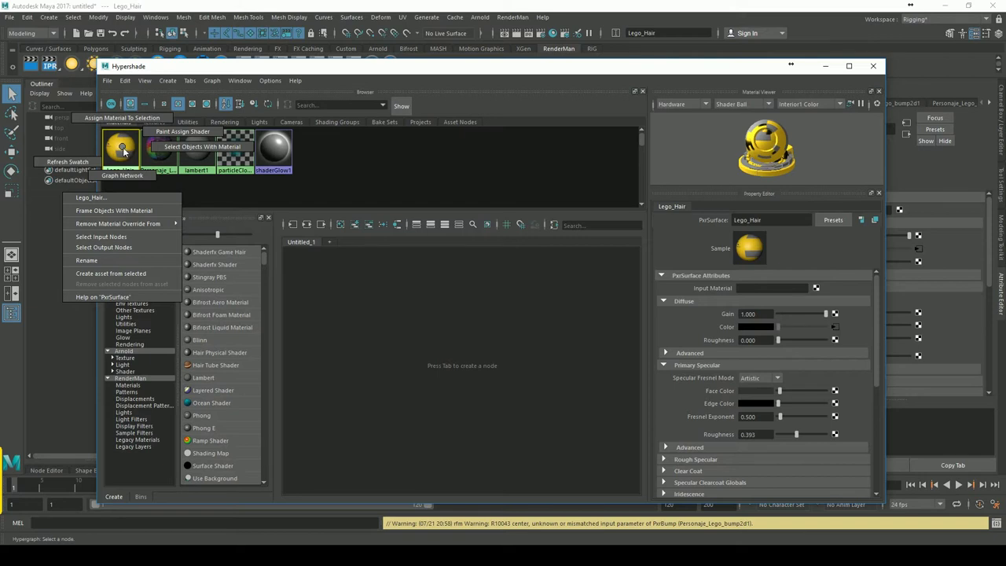
left_click(123, 148)
right_click(122, 154)
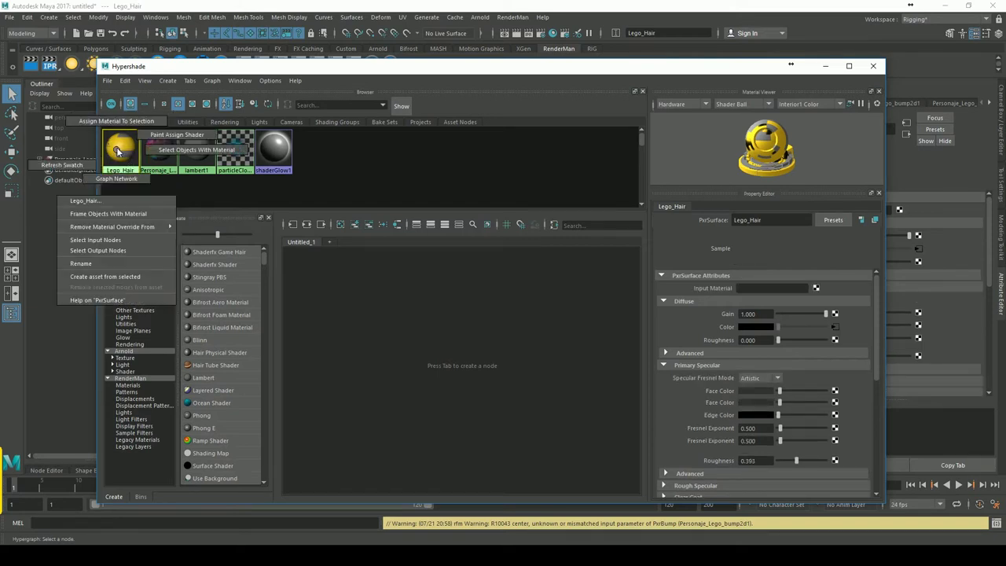
left_click(118, 149)
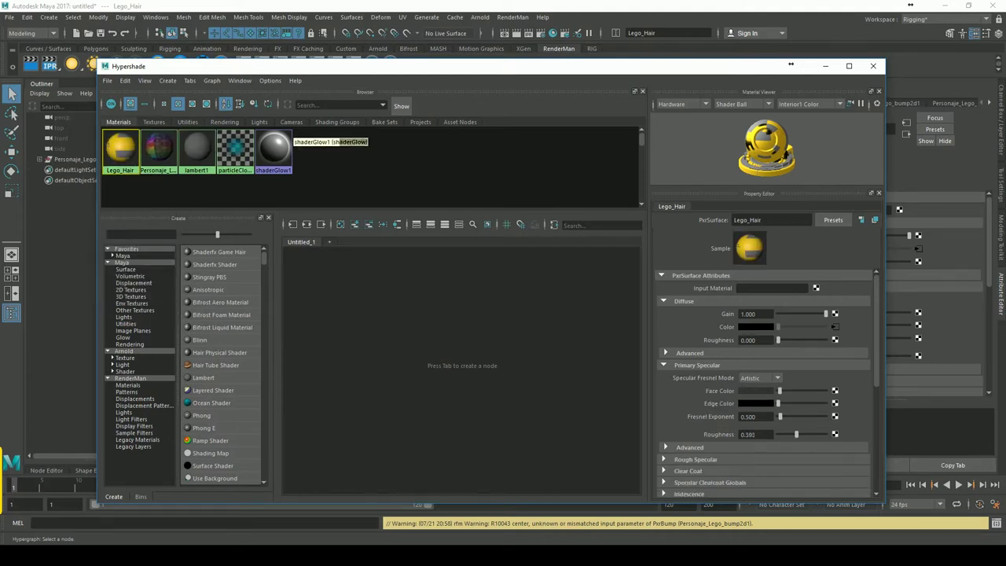
left_click(111, 252)
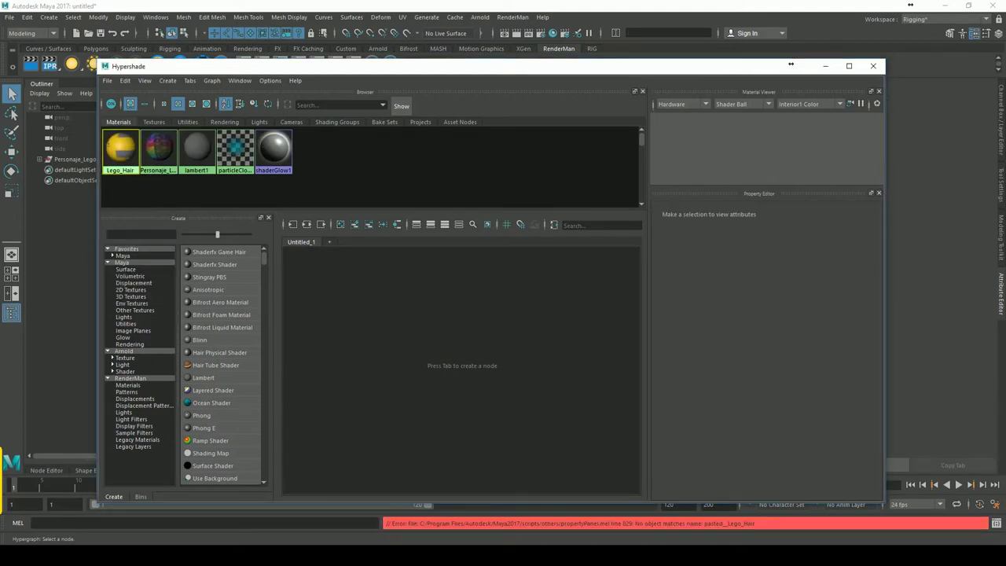
left_click(126, 148)
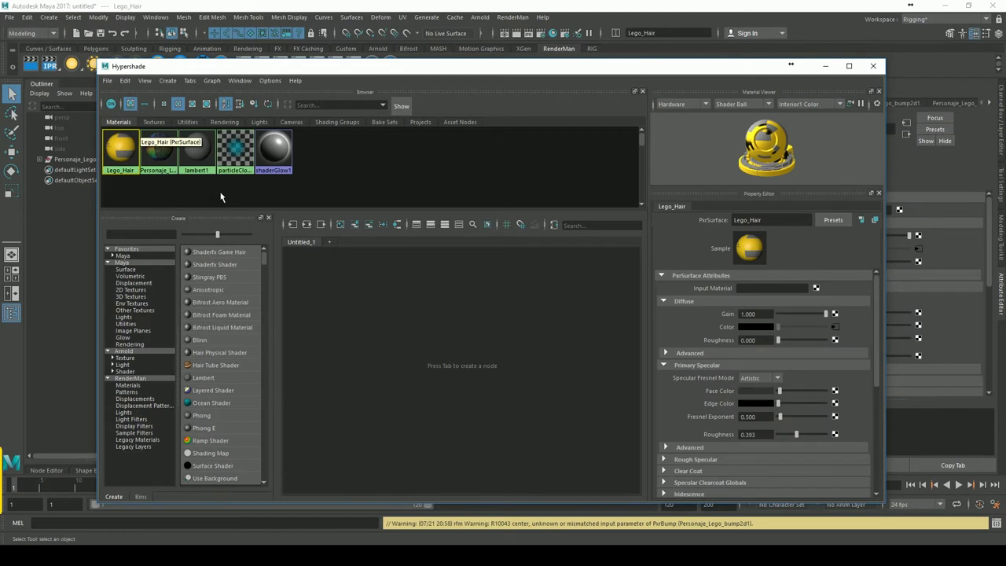
Step: Paste a copy of Lego_Hair, rename it Lego_Skin, and duplicate it as Lego_Skin1
key("ctrl+v")
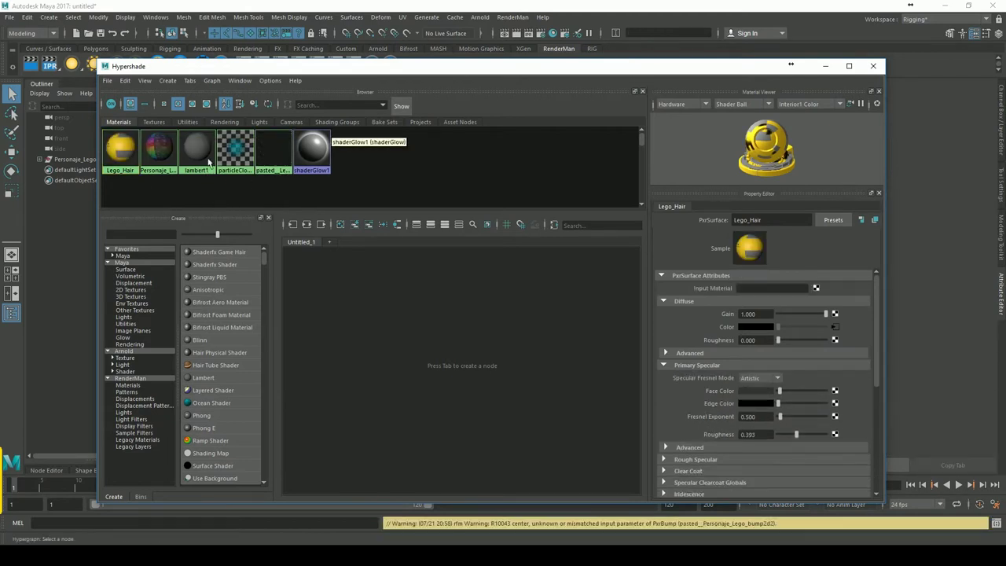
left_click(761, 227)
left_click_drag(755, 220, 734, 220)
key("BackSpace")
type("Lego_Skin")
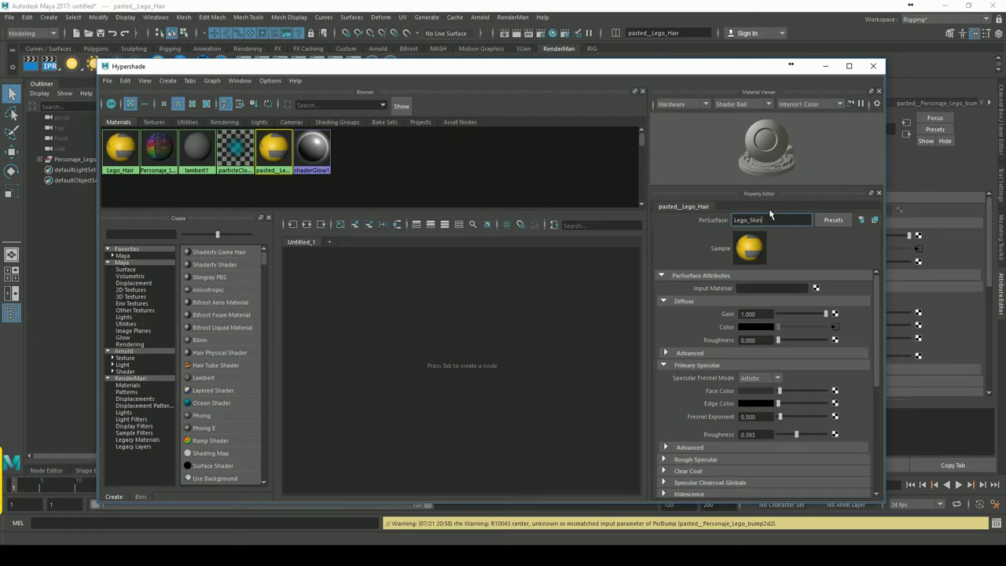
key("Return")
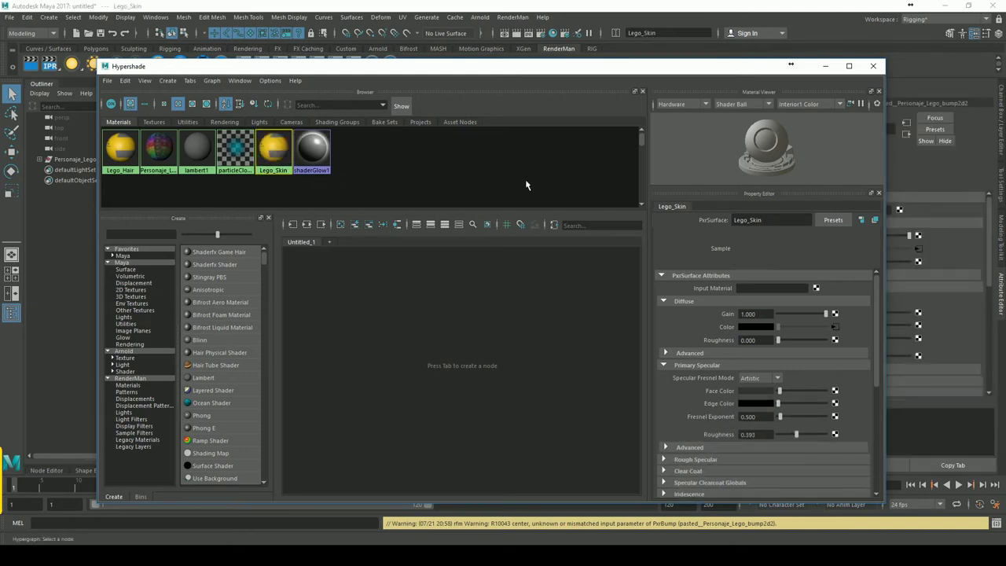
key("ctrl+d")
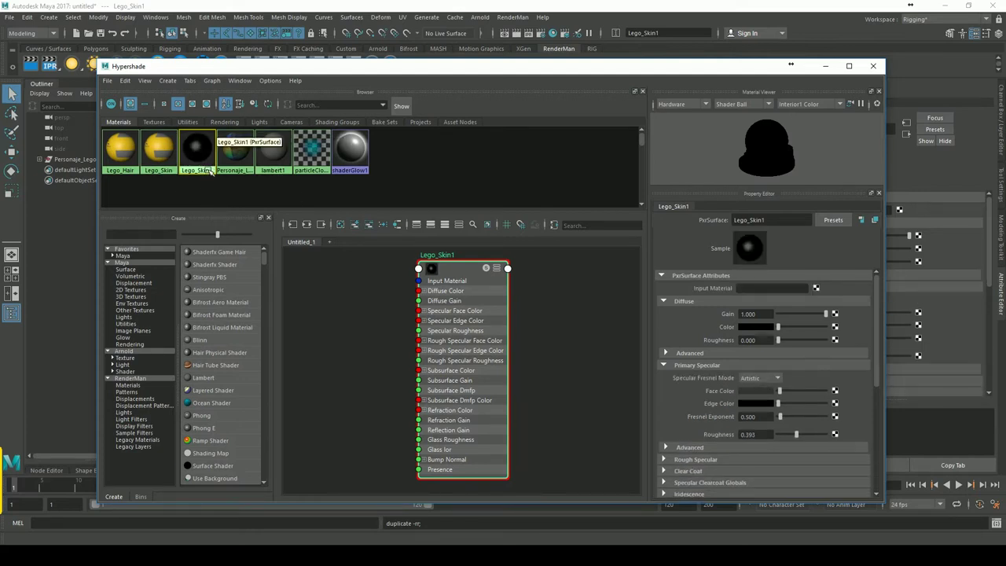
Step: Delete the stray Lego_Skin1 duplicate and the extra pasted skin copy
key("Delete")
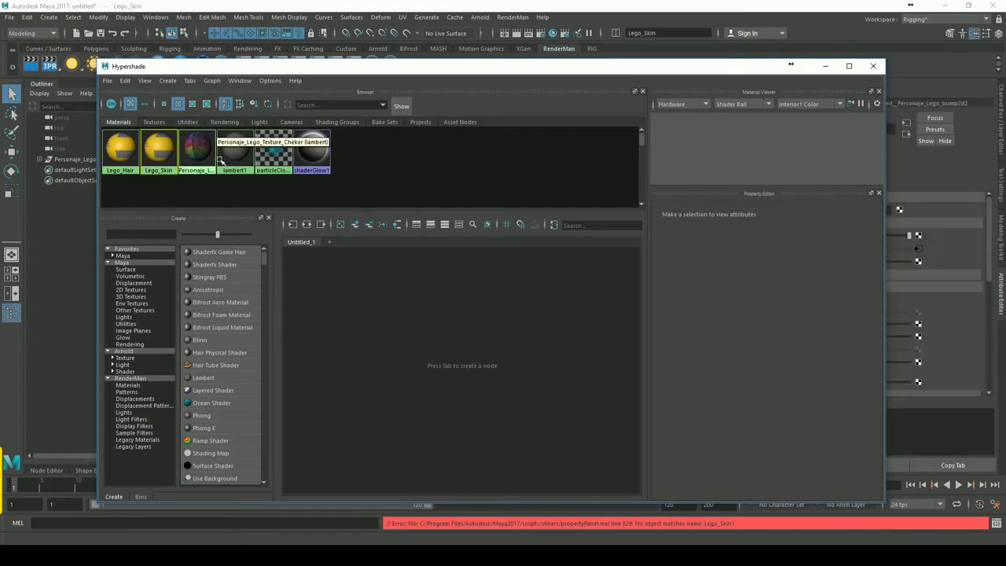
key("ctrl+v")
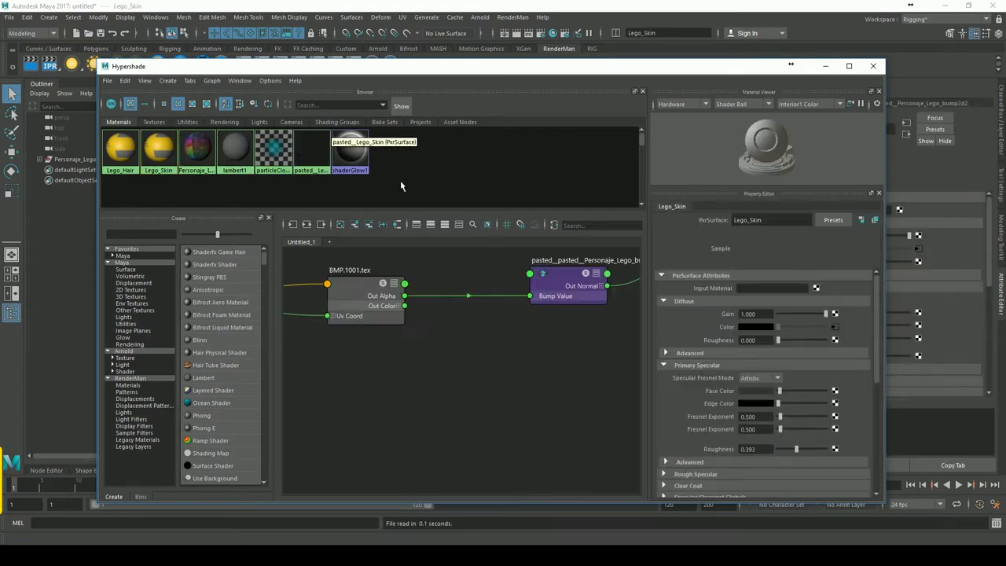
left_click(125, 81)
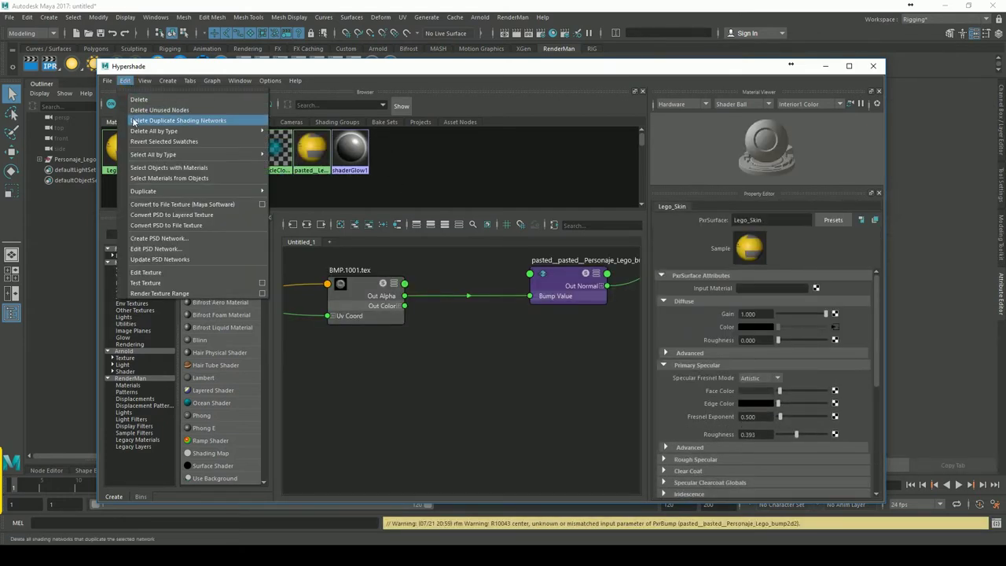
left_click(361, 138)
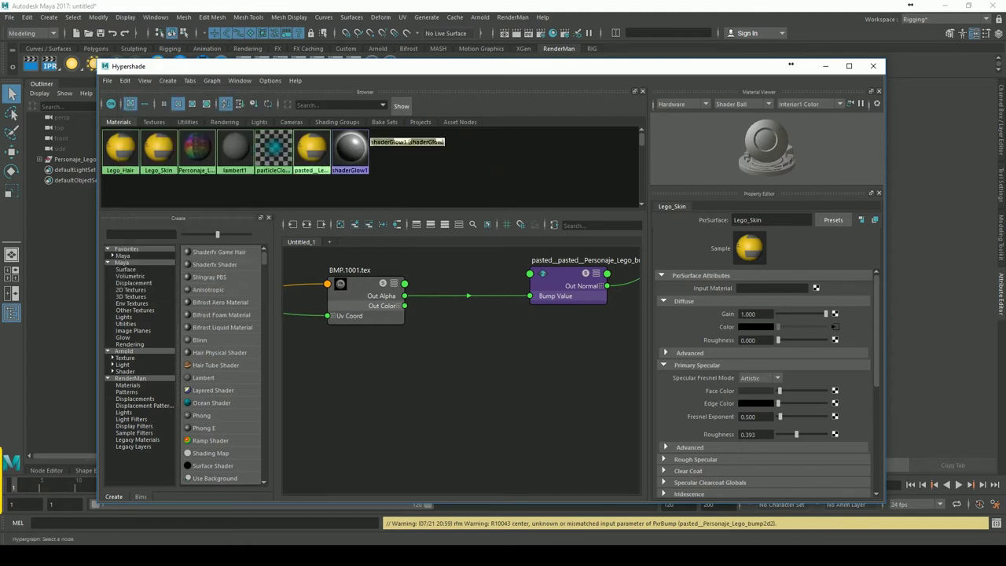
key("Delete")
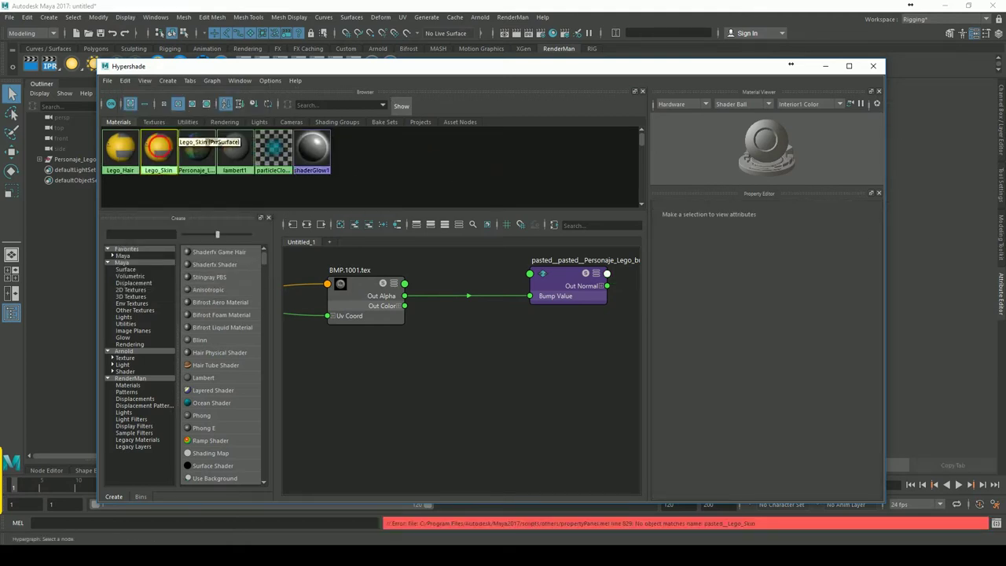
Step: Duplicate the Lego_Skin shading network and rename the copy Lego_Shirt
left_click(158, 148)
left_click(125, 80)
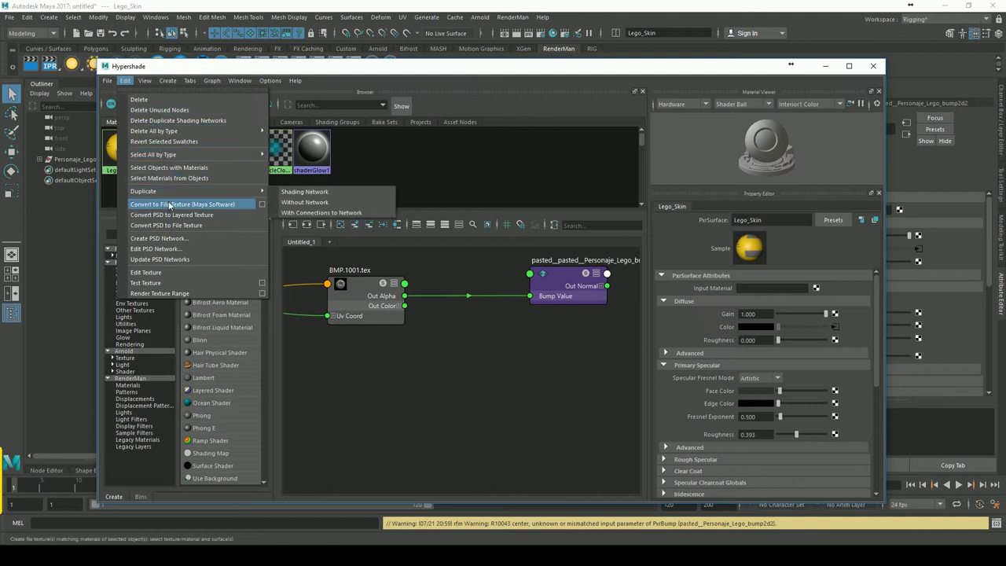
left_click(338, 195)
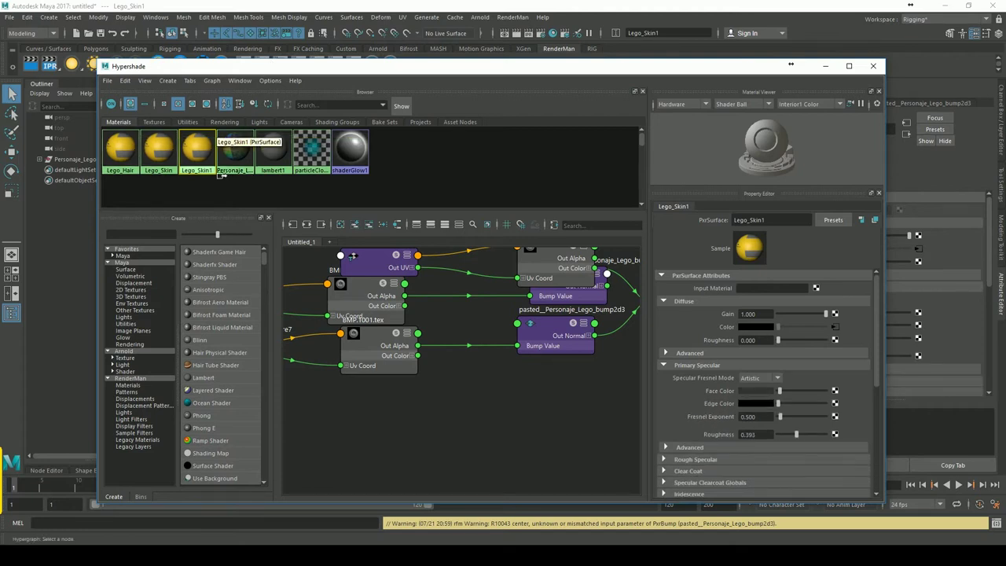
left_click_drag(767, 220, 753, 221)
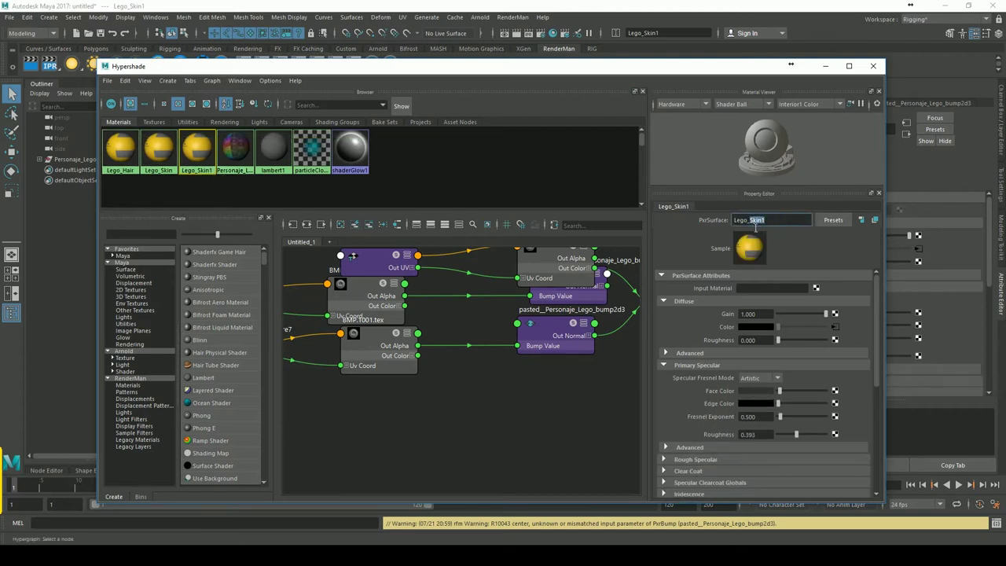
type("S")
key("Return")
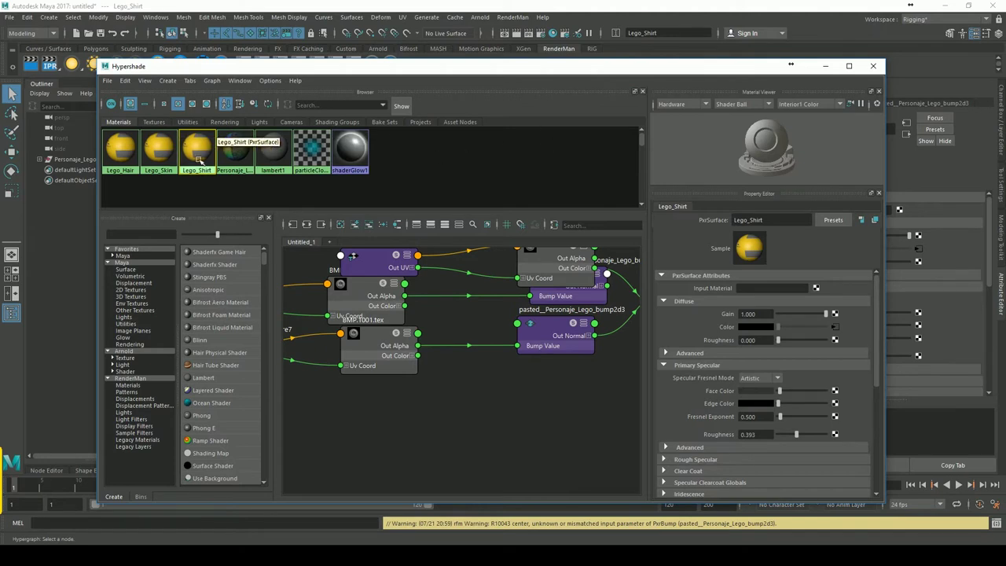
Step: Duplicate the Lego_Shirt shading network, rename Lego_Shirt1 to Lego_Pants, and clear the graph
left_click(126, 81)
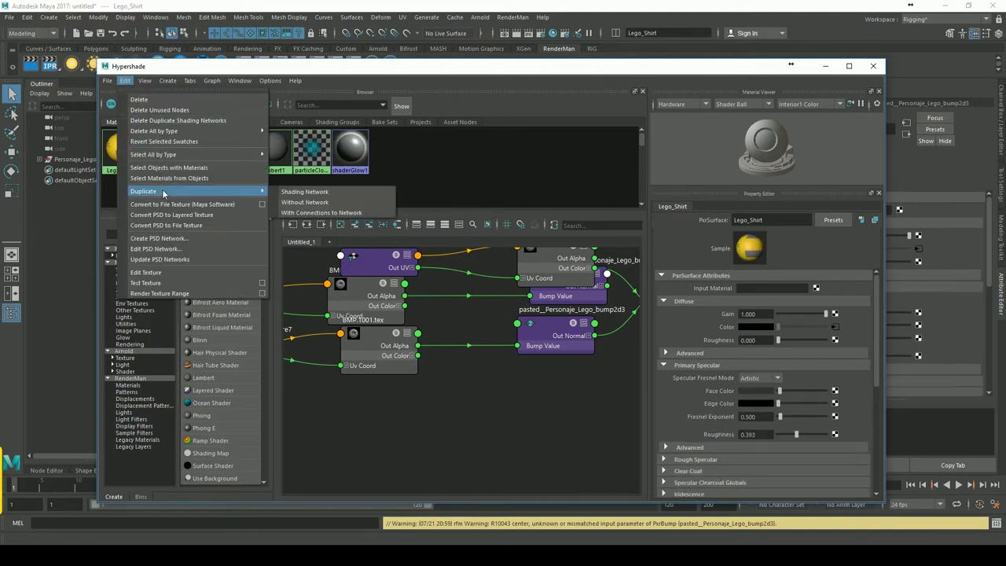
left_click(315, 193)
left_click(196, 150)
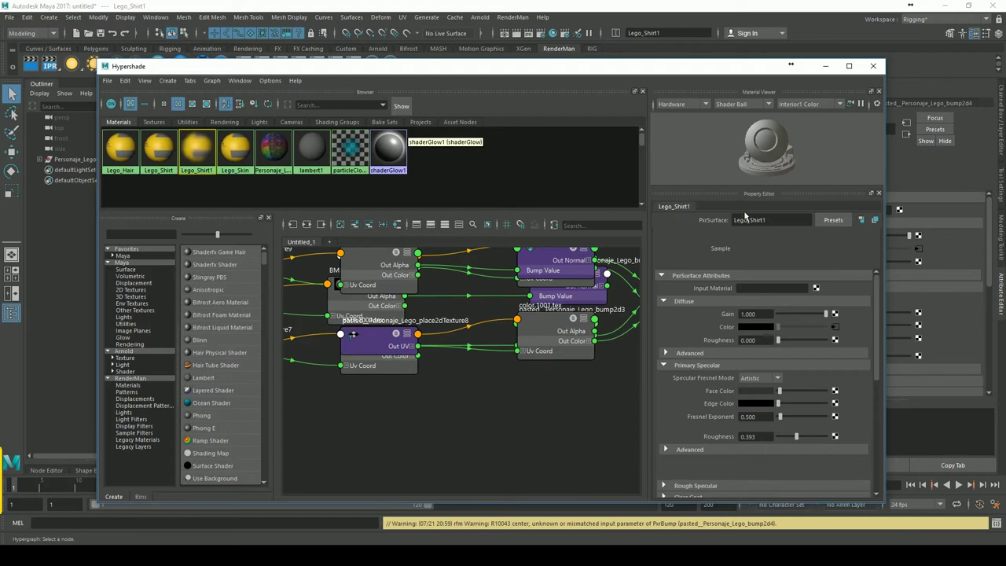
mouse_move(755, 220)
left_mouse_down()
mouse_move(765, 221)
mouse_move(755, 223)
left_mouse_up()
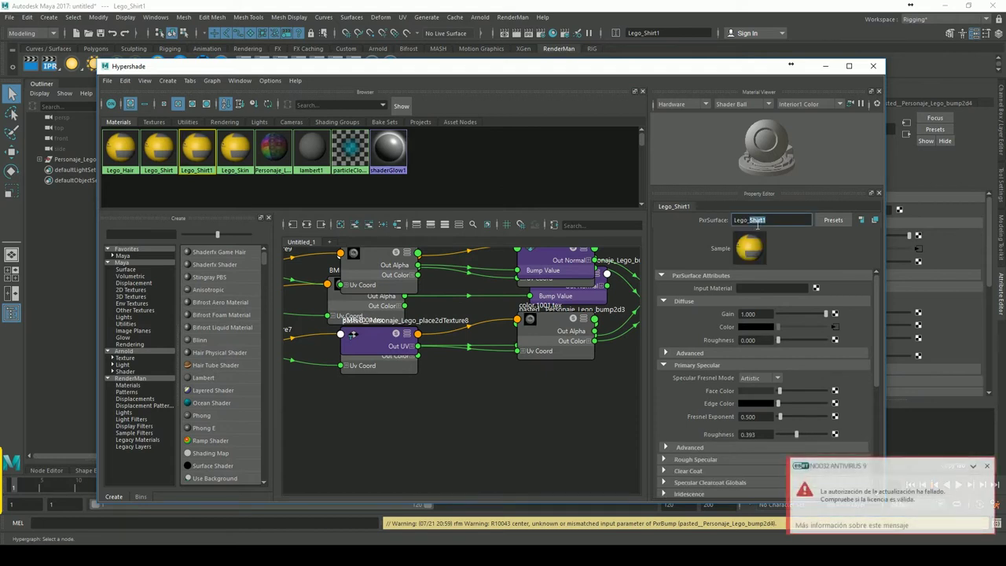
left_click(987, 466)
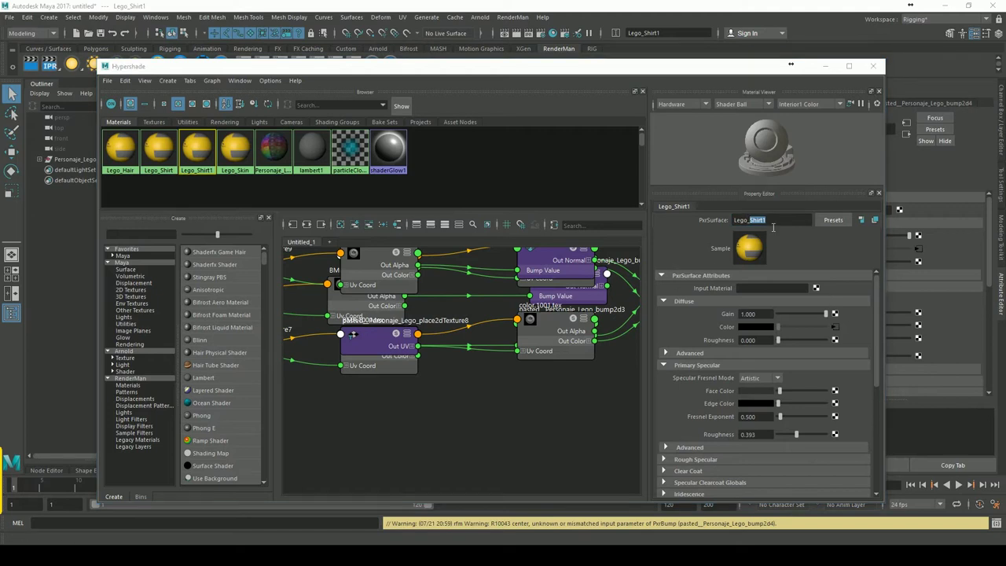
type("P")
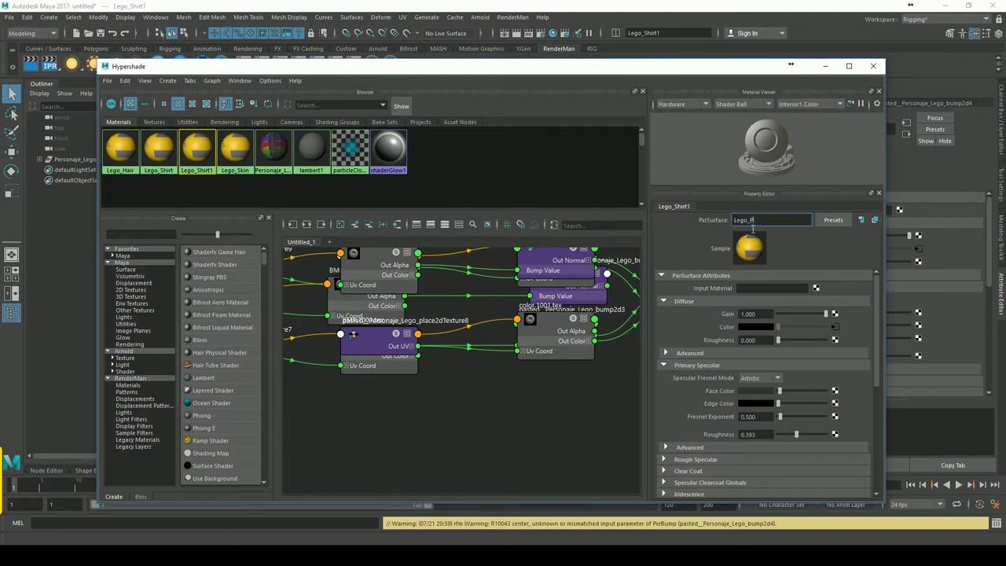
type("ants")
key("Return")
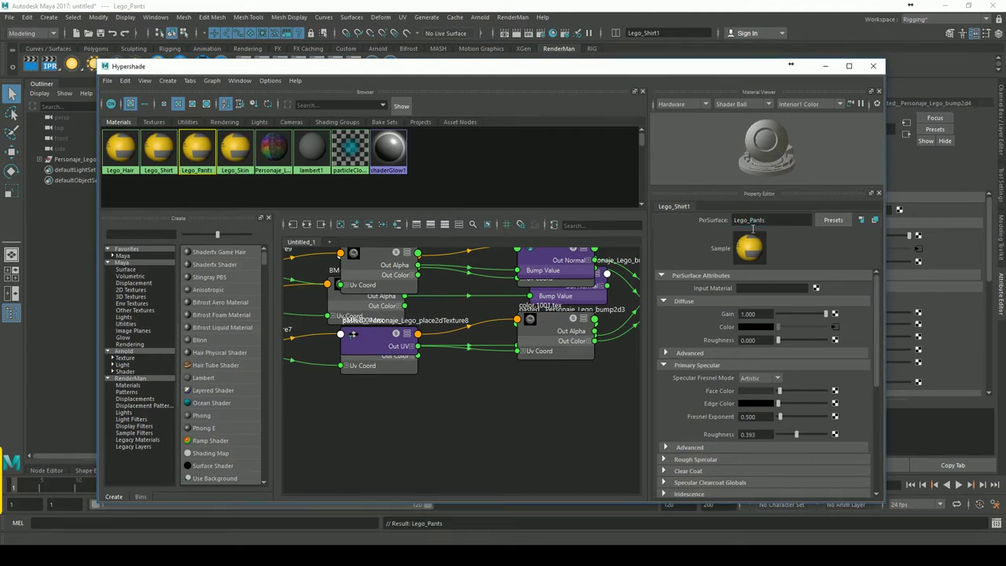
left_click(346, 226)
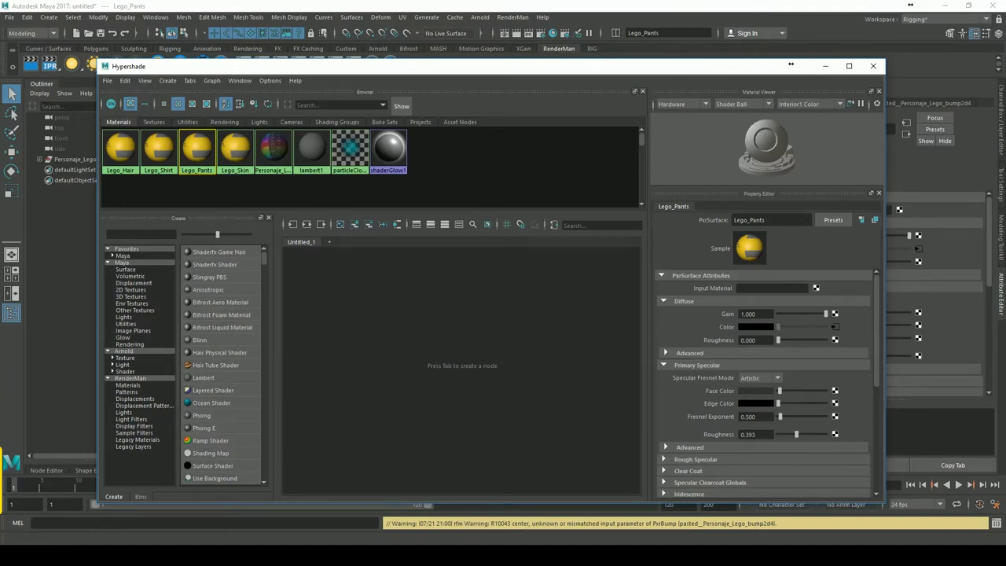
Step: Shrink the Hypershade beside the figure and select the minifigure's head
left_click_drag(887, 150, 478, 150)
left_click_drag(307, 68, 224, 74)
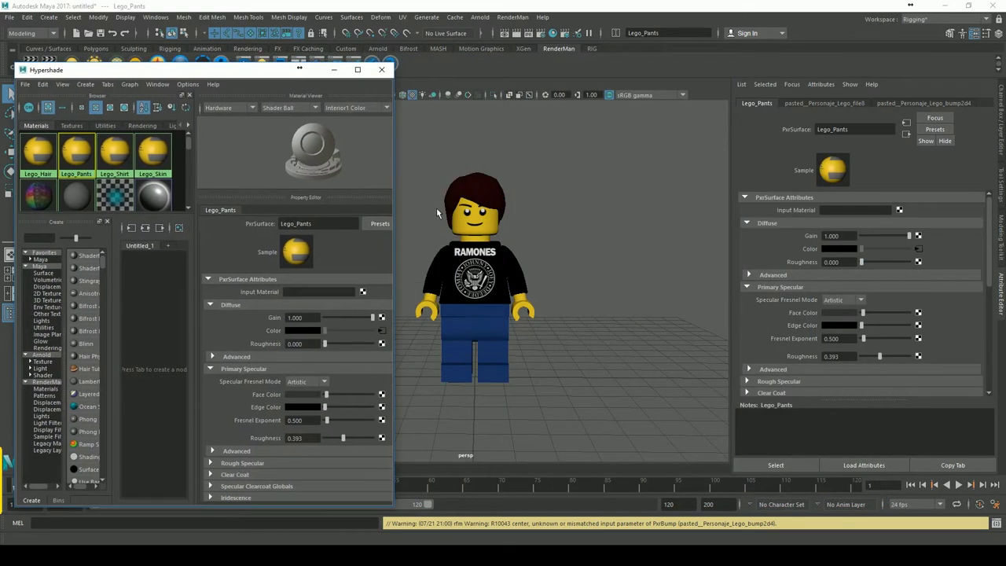
left_click(476, 228)
left_click(990, 104)
left_click(959, 104)
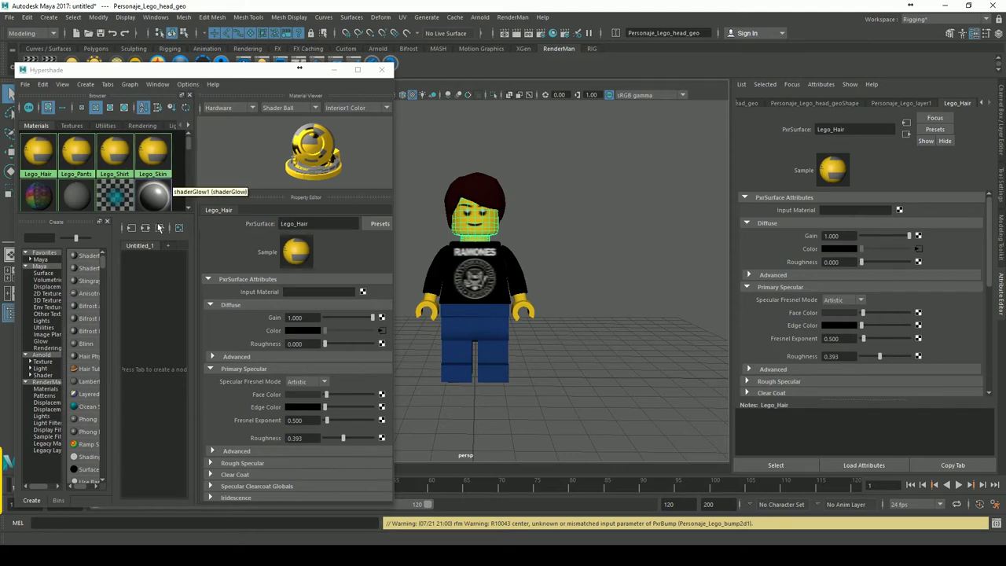
Step: Add the hands to the selection and assign them and the head the Lego_Skin material
left_click_drag(159, 218, 159, 326)
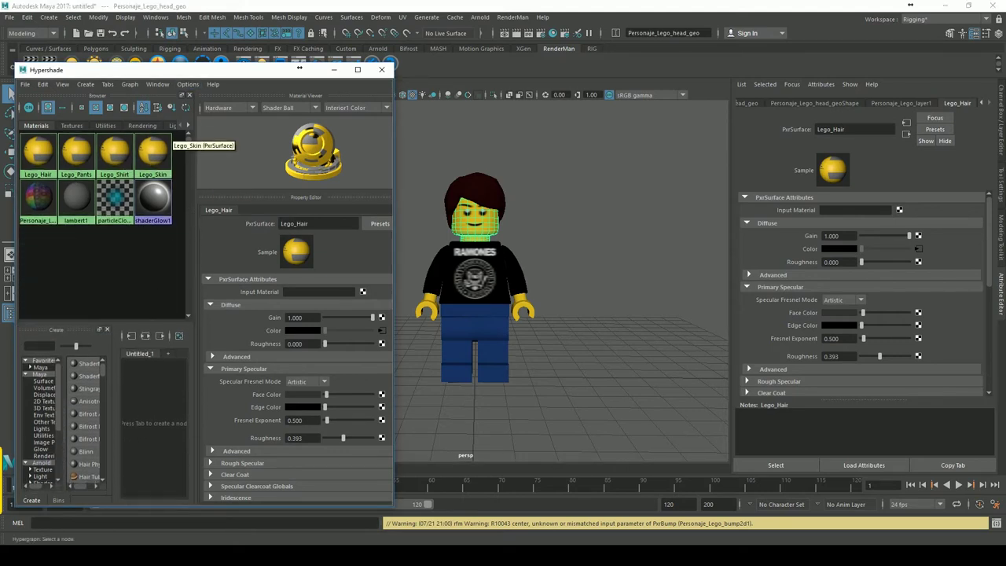
left_click(523, 310, "shift")
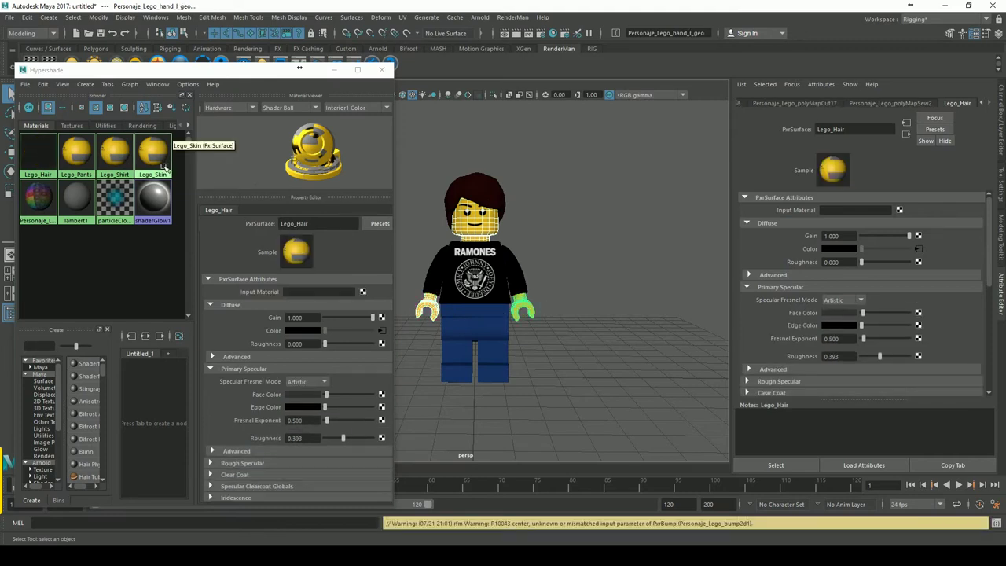
right_click_drag(160, 166, 164, 136)
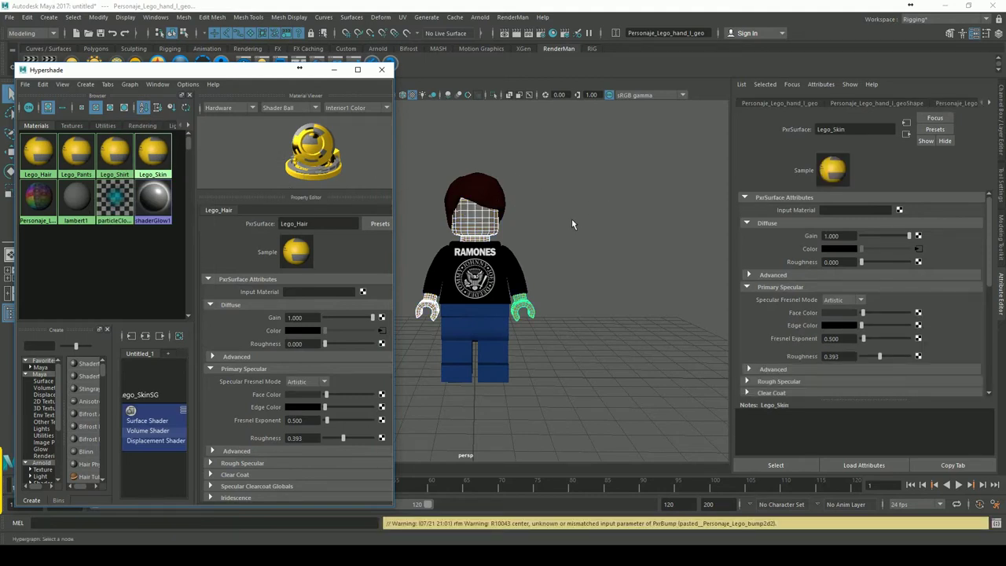
left_click(918, 249)
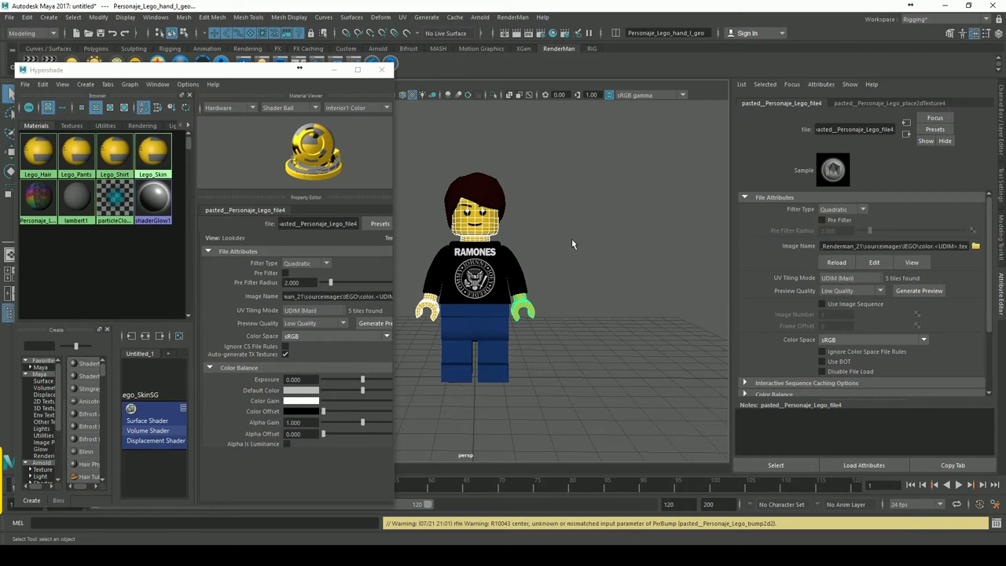
Step: Select the minifigure's chest and arm
left_click_drag(234, 74, 232, 71)
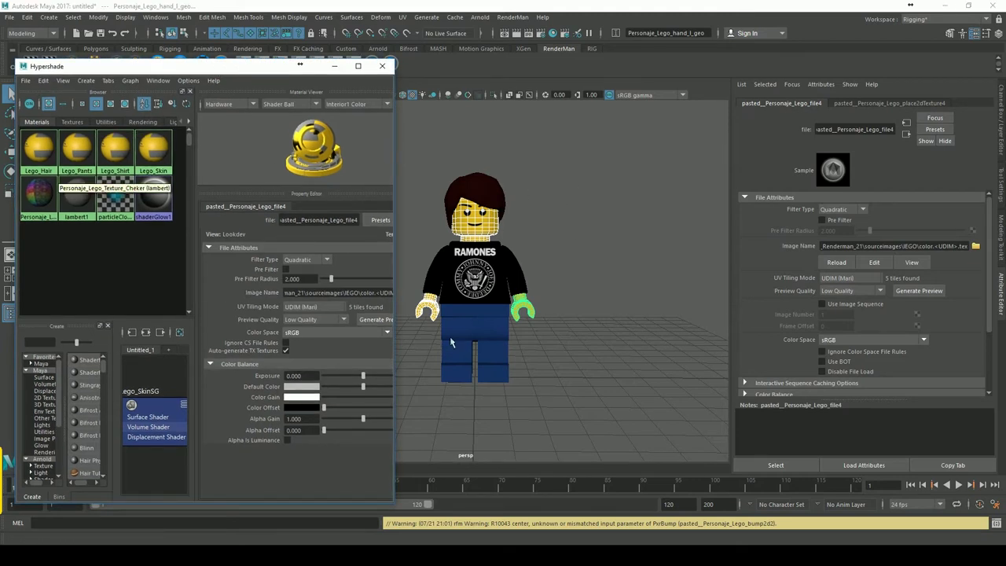
left_click(474, 275)
left_click(431, 299, "shift")
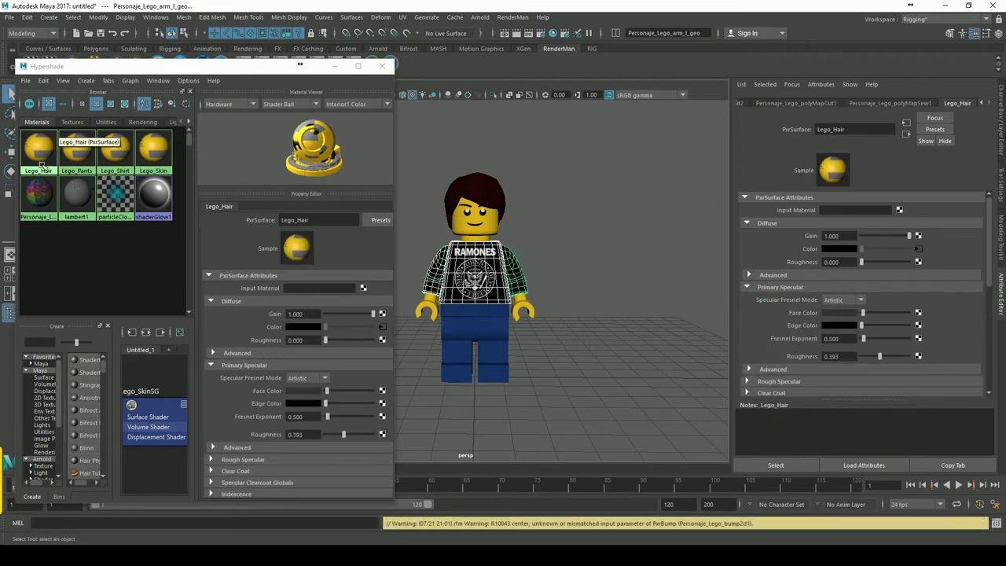
Step: Assign Lego_Shirt to the torso and arm, keeping its texture preview at High Quality
right_click(110, 158)
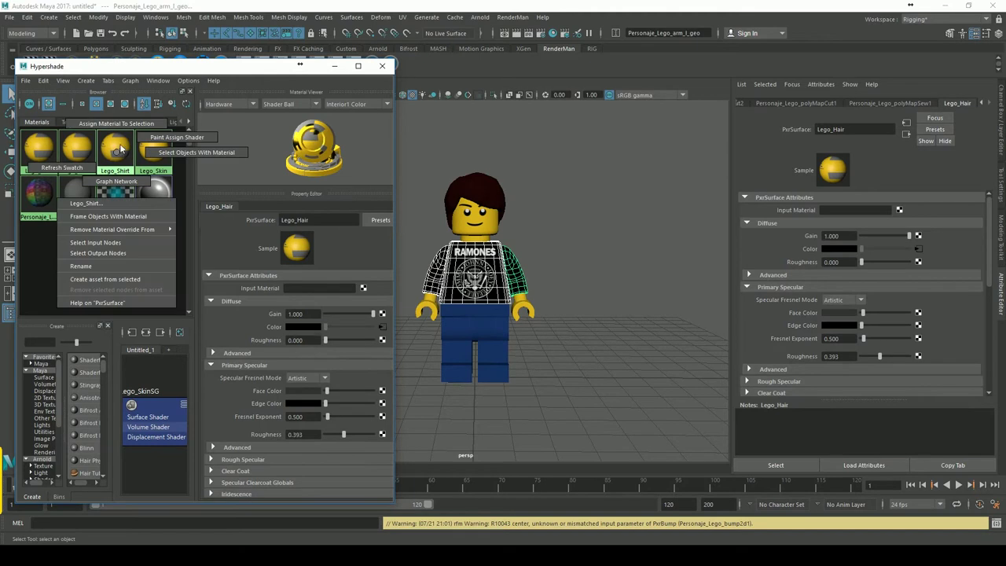
left_click(124, 135)
left_click(918, 240)
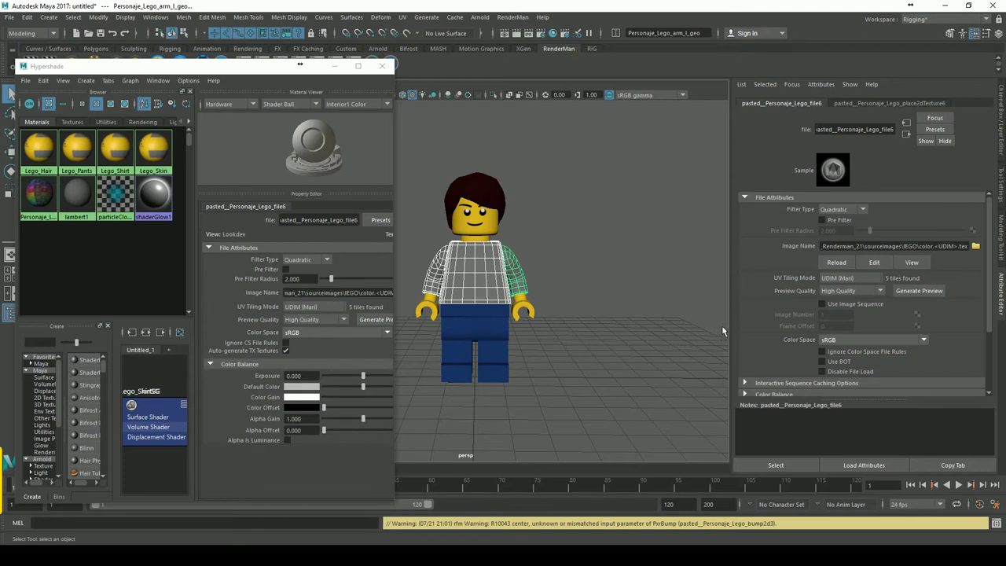
left_click(875, 295)
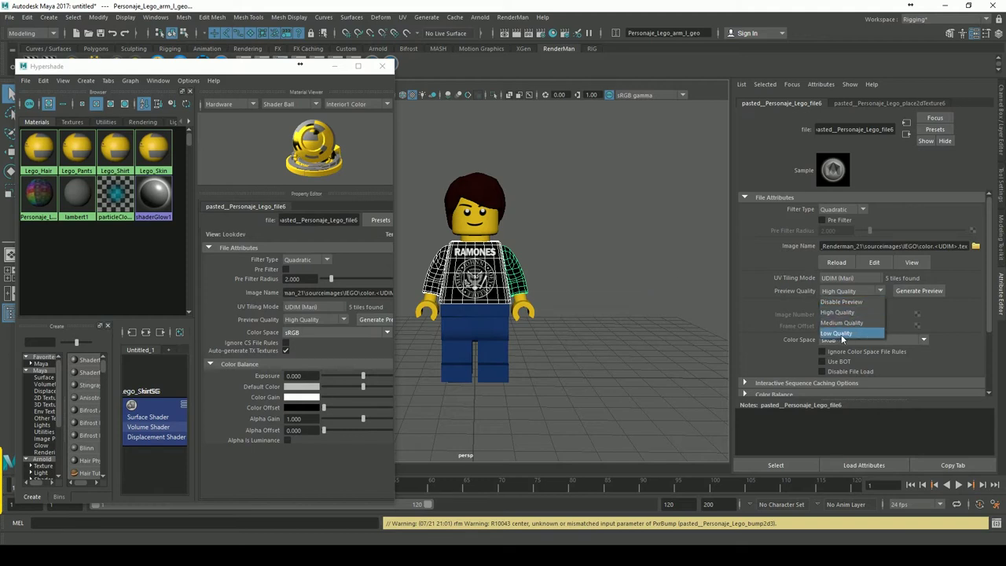
left_click(689, 286)
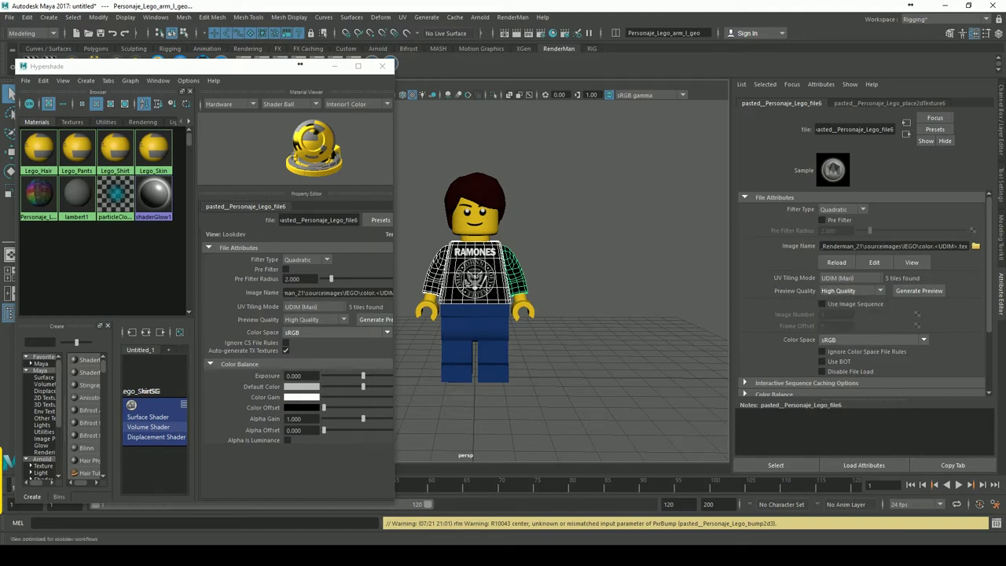
Step: Assign Lego_Pants to the hips and legs, then close the Hypershade
left_click(460, 342)
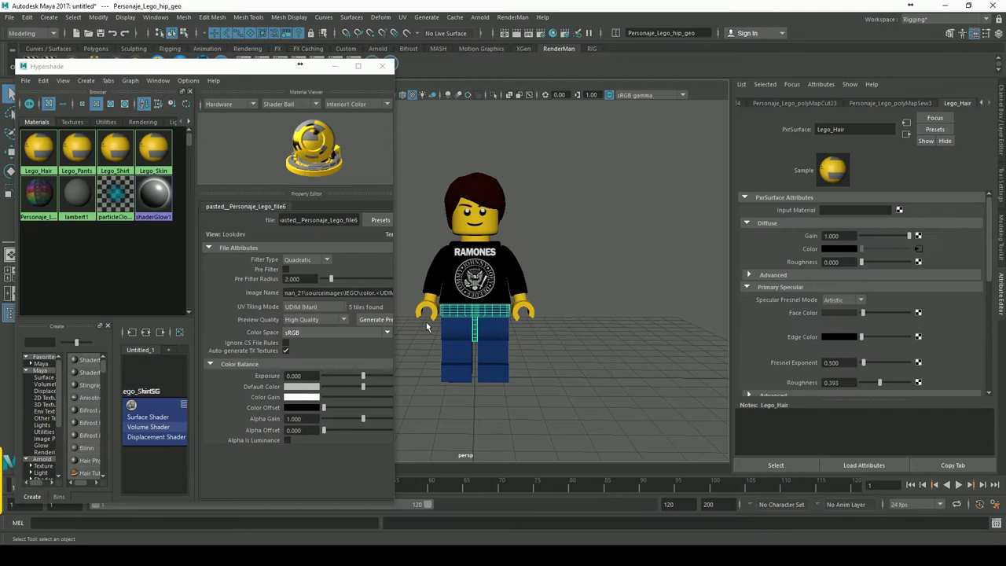
left_click(456, 359)
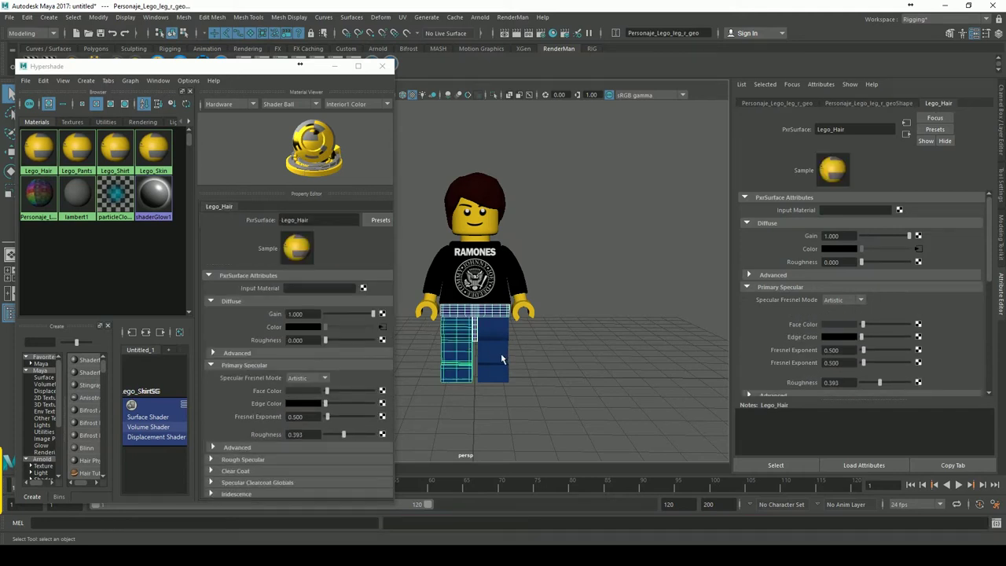
left_click(493, 346, "shift")
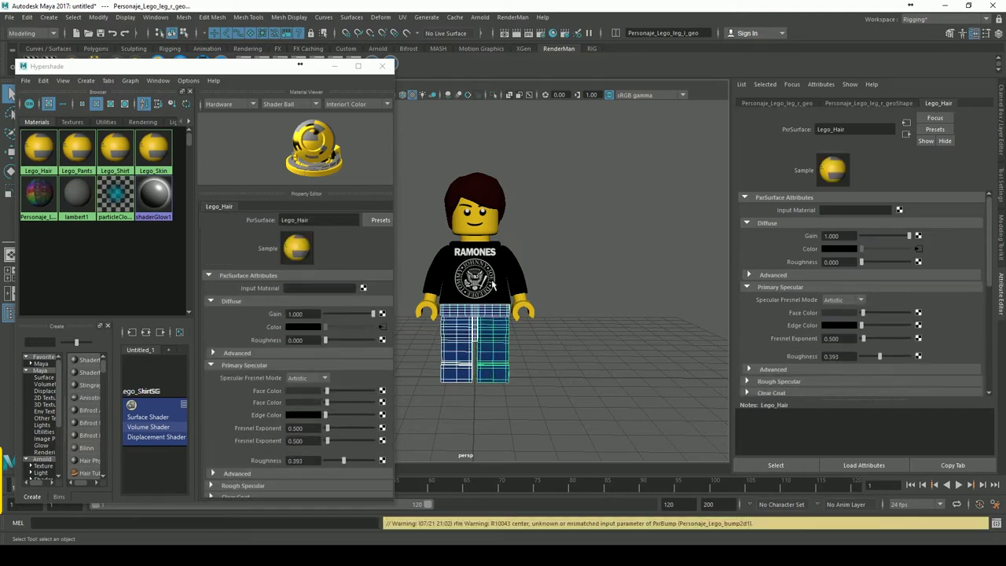
right_click(81, 159)
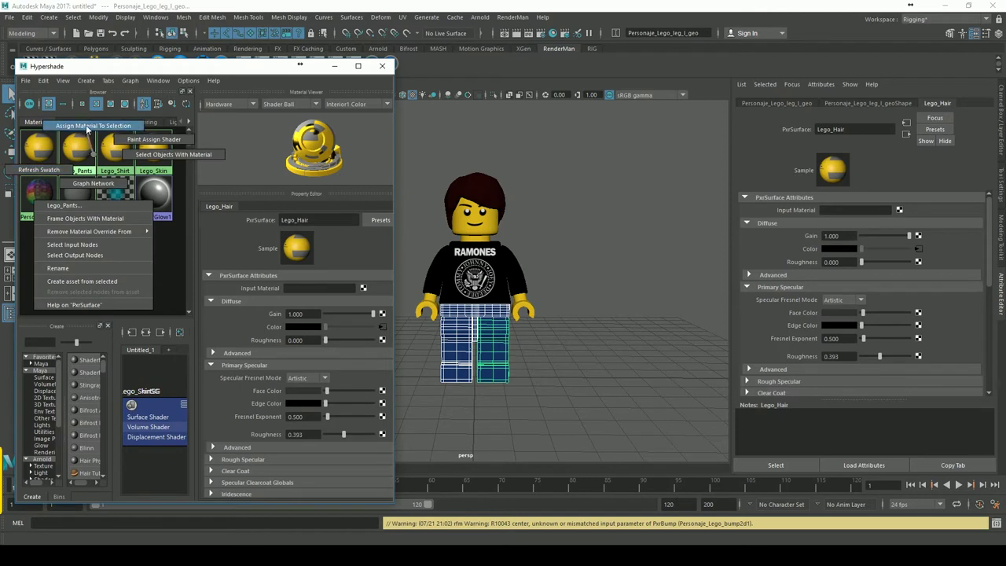
left_click(92, 126)
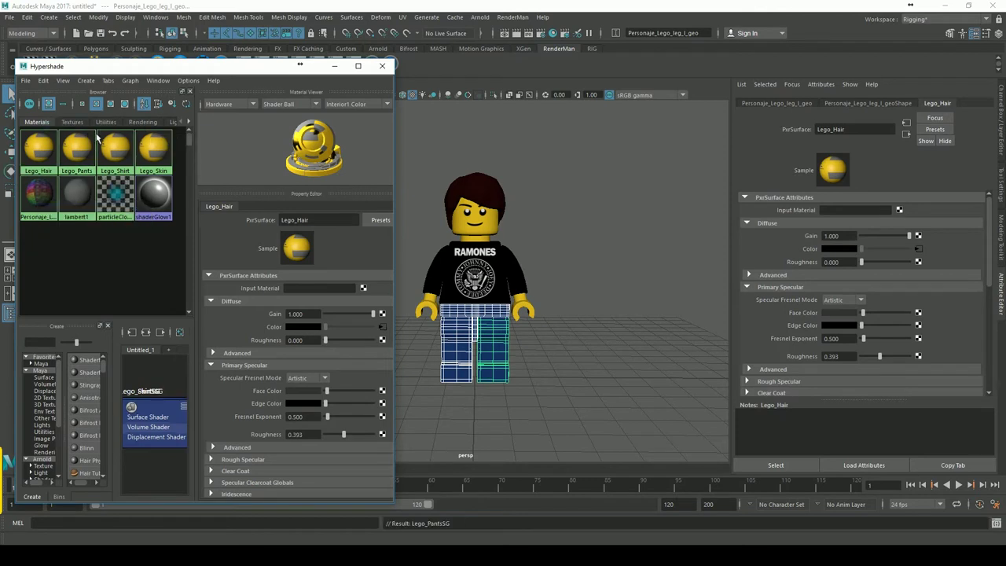
left_click(920, 250)
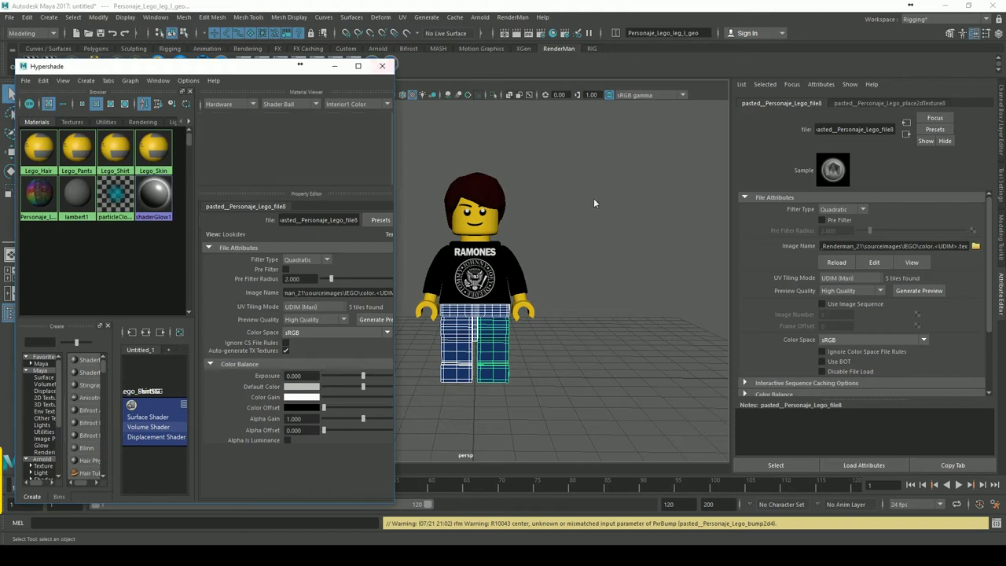
left_click(382, 65)
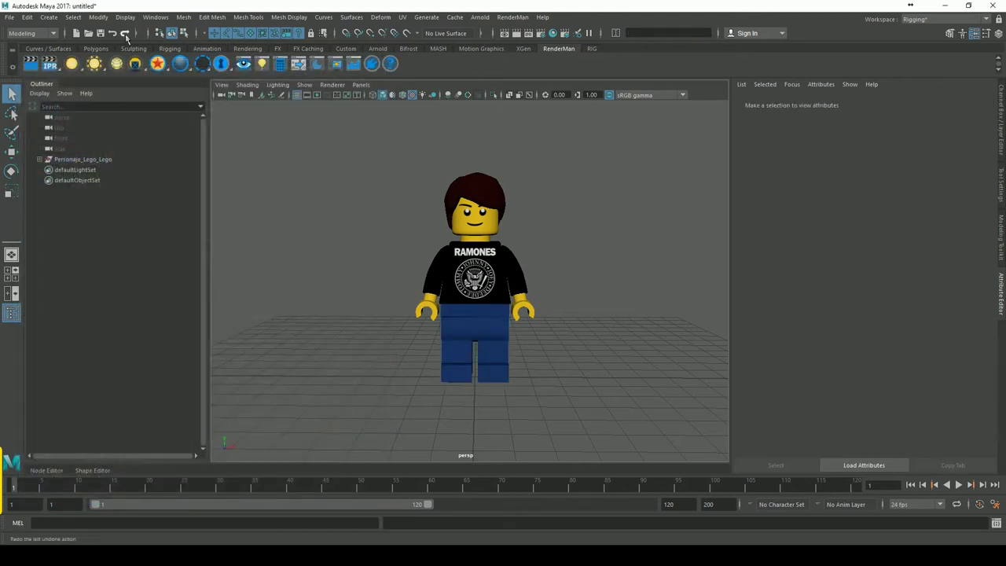
Step: Create a RenderMan PxrDomeLight in the scene
right_click(75, 68)
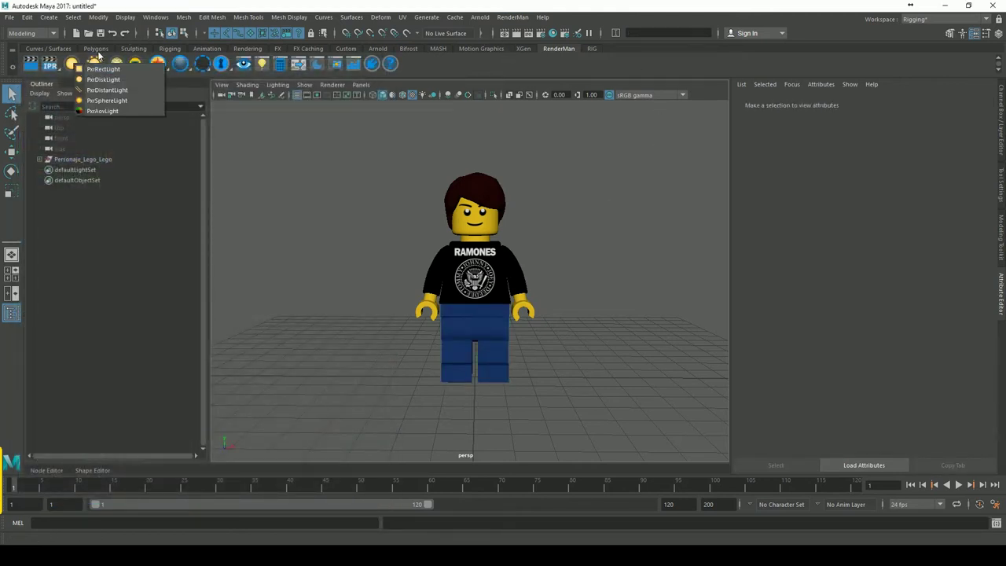
right_click(96, 61)
left_click(123, 71)
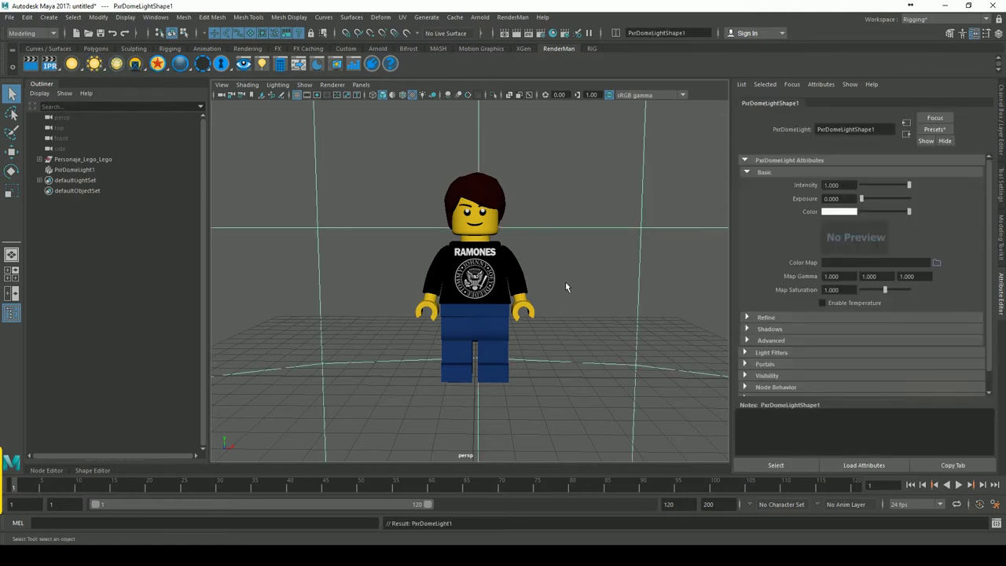
Step: Load sourceimages/Luxo-Jr_4000x2000.tex as the dome light's colour map
left_click(937, 263)
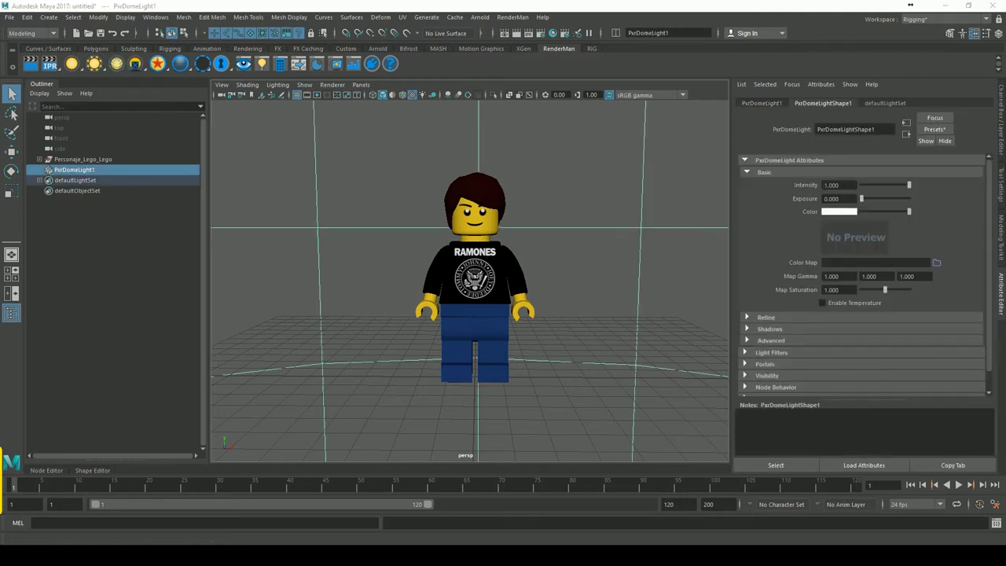
double_click(322, 293)
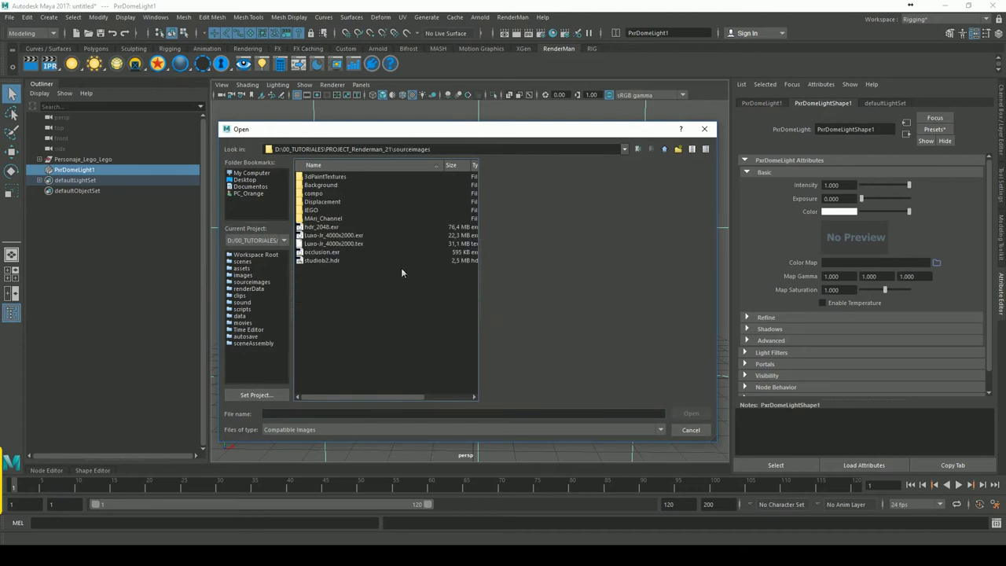
left_click(334, 243)
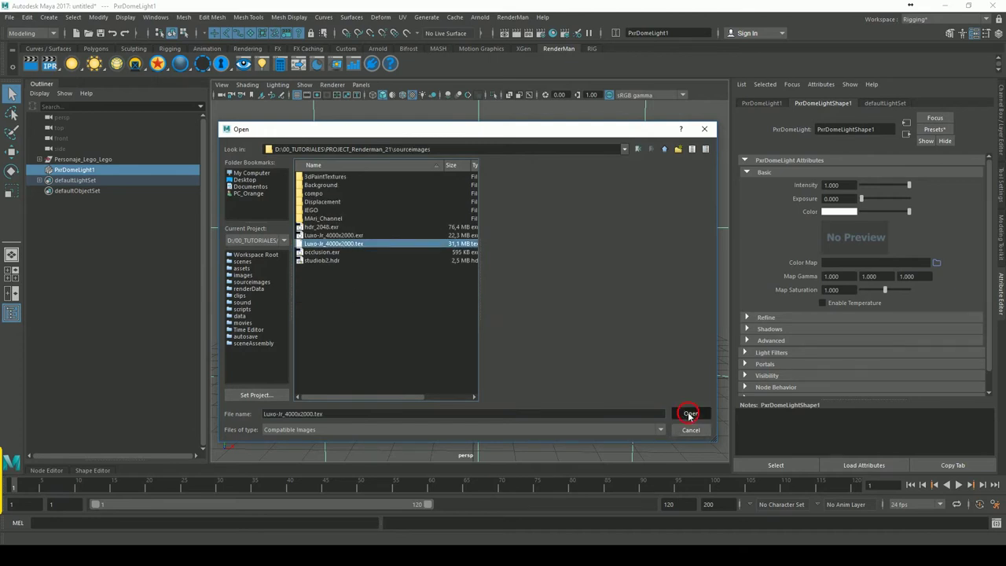
left_click(691, 414)
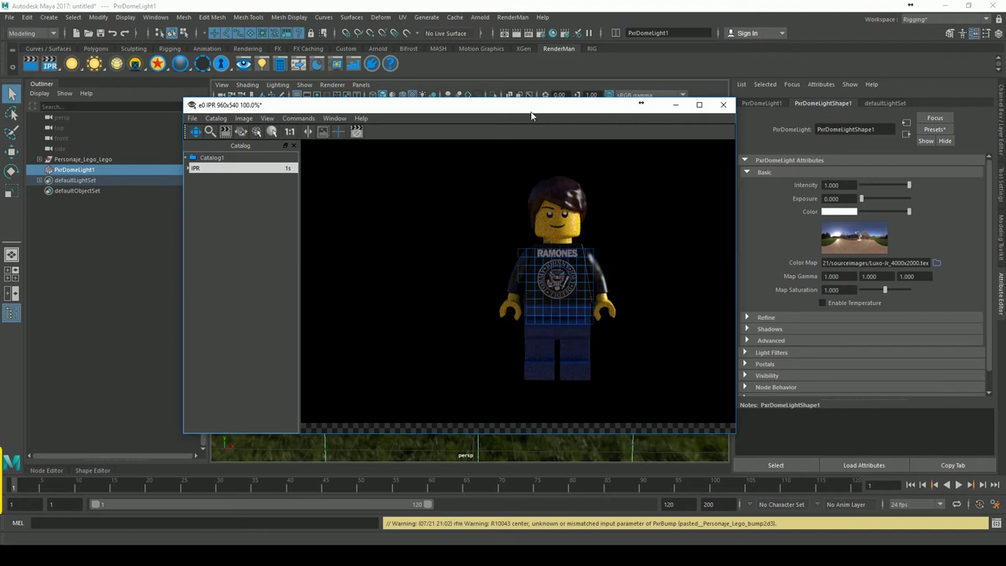
Step: Rotate the dome light in Y to turn the park background around the figure
left_click_drag(531, 116, 202, 141)
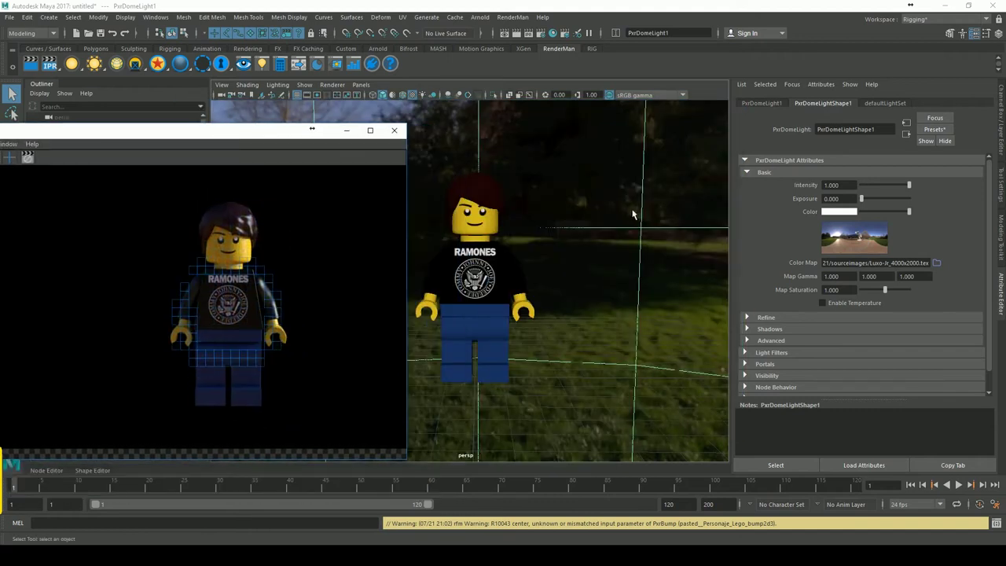
left_click_drag(99, 147, 93, 190)
key("e")
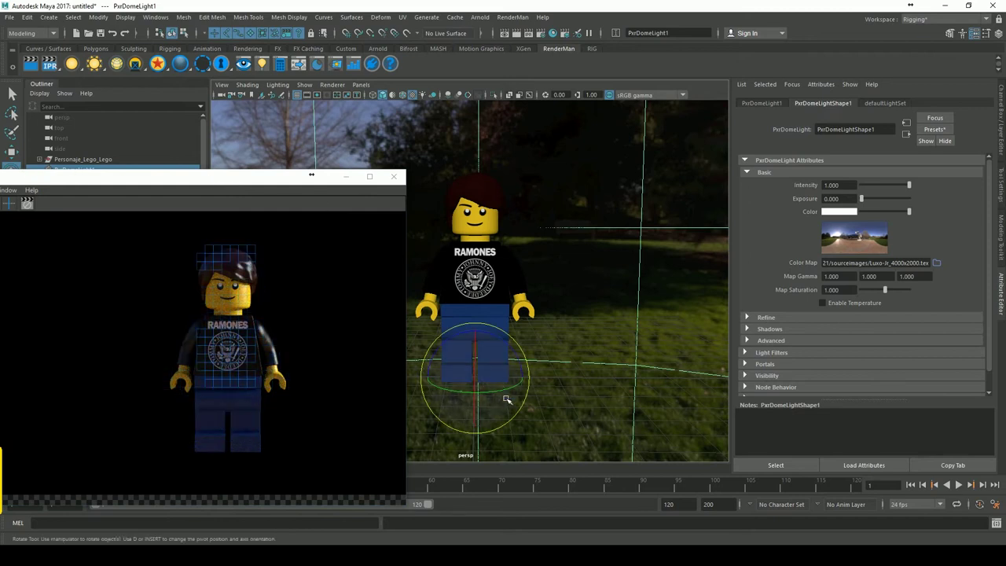
left_click_drag(507, 399, 525, 407)
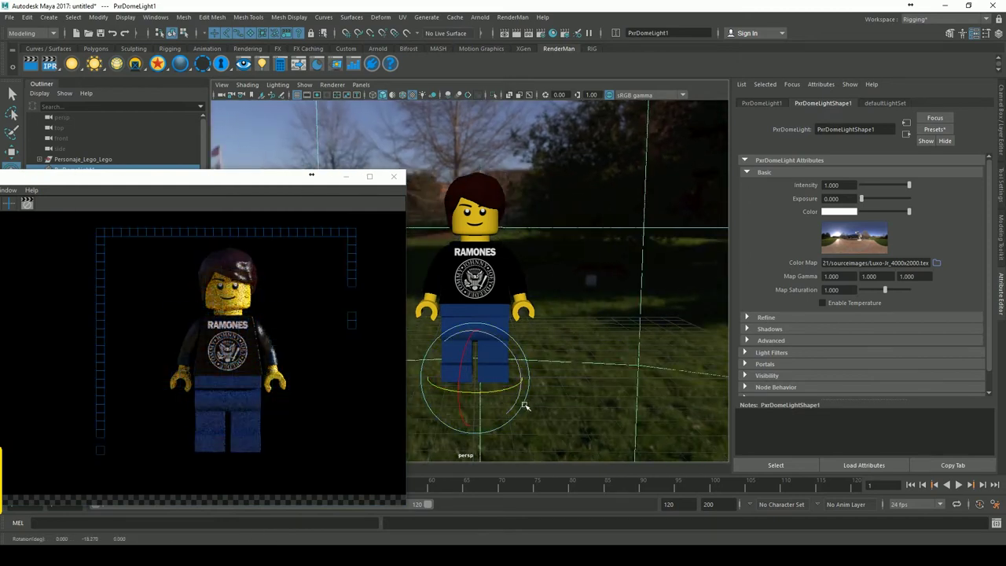
mouse_move(515, 404)
left_mouse_down()
mouse_move(500, 400)
mouse_move(508, 404)
left_mouse_up()
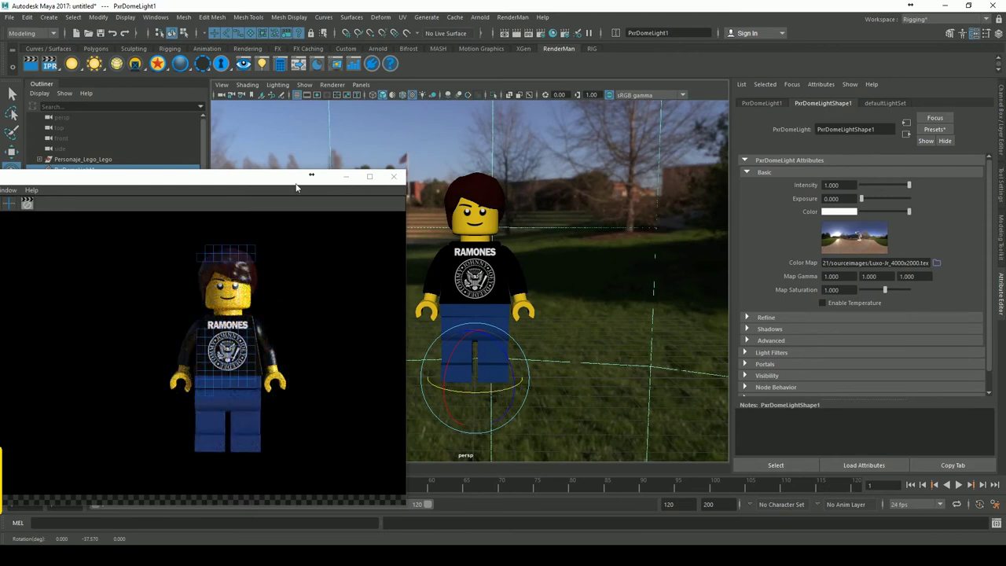
Step: Compare the colour IPR and IPR_id renders, then close the render window
left_click_drag(297, 188, 553, 149)
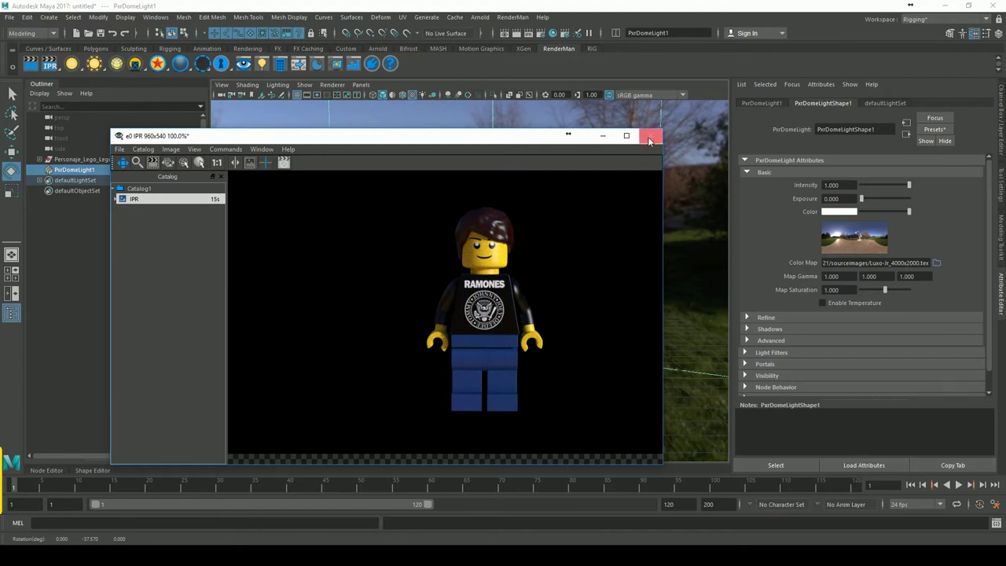
left_click(113, 200)
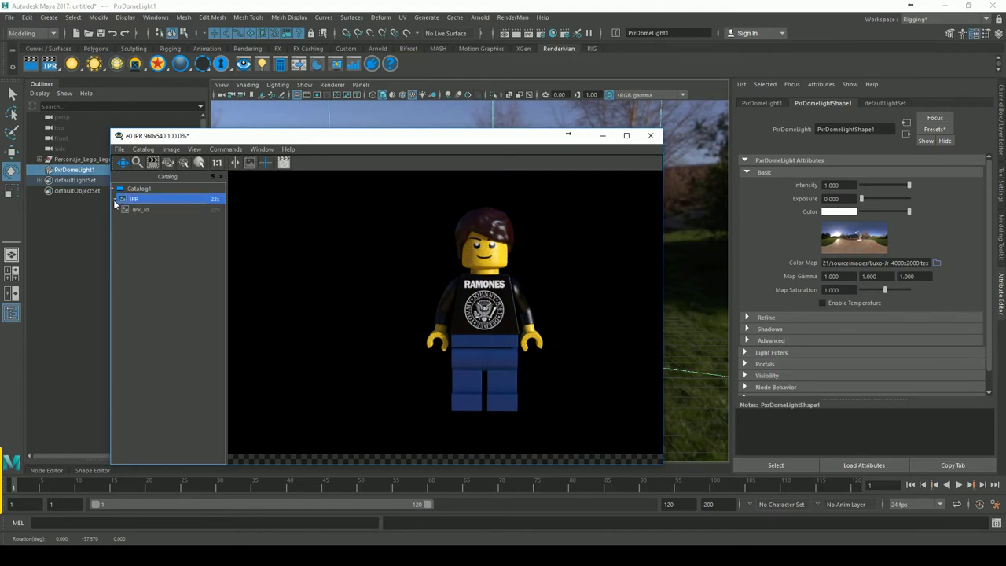
left_click(139, 209)
left_click(114, 201)
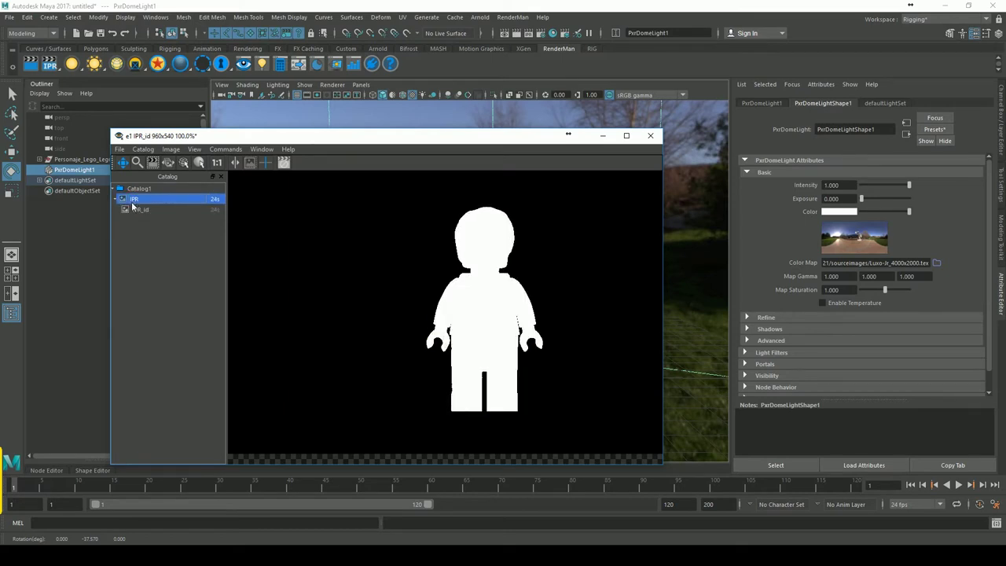
left_click(651, 136)
left_click(532, 292)
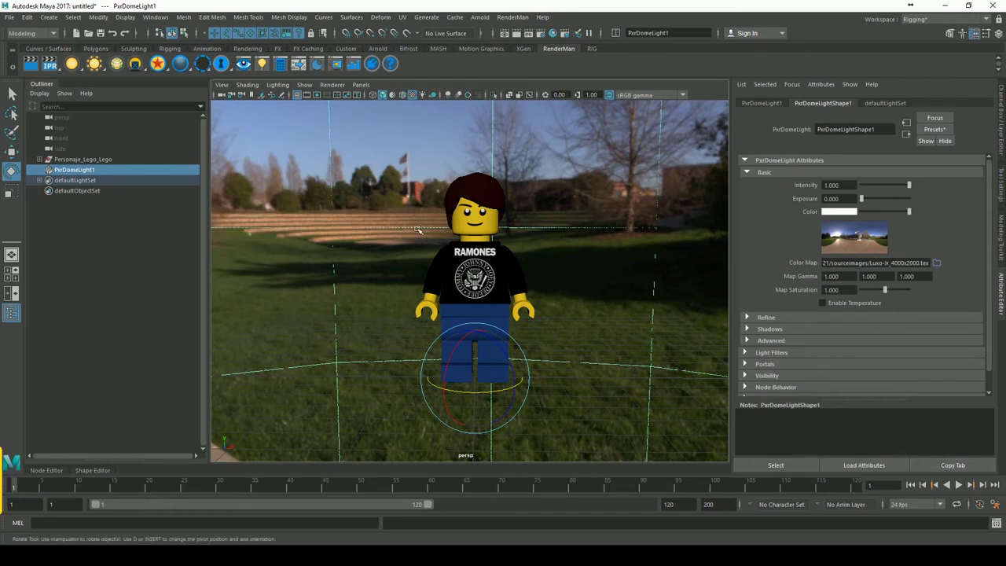
Step: Select the minifigure's hair and show its Lego_Hair material settings
left_click(487, 199)
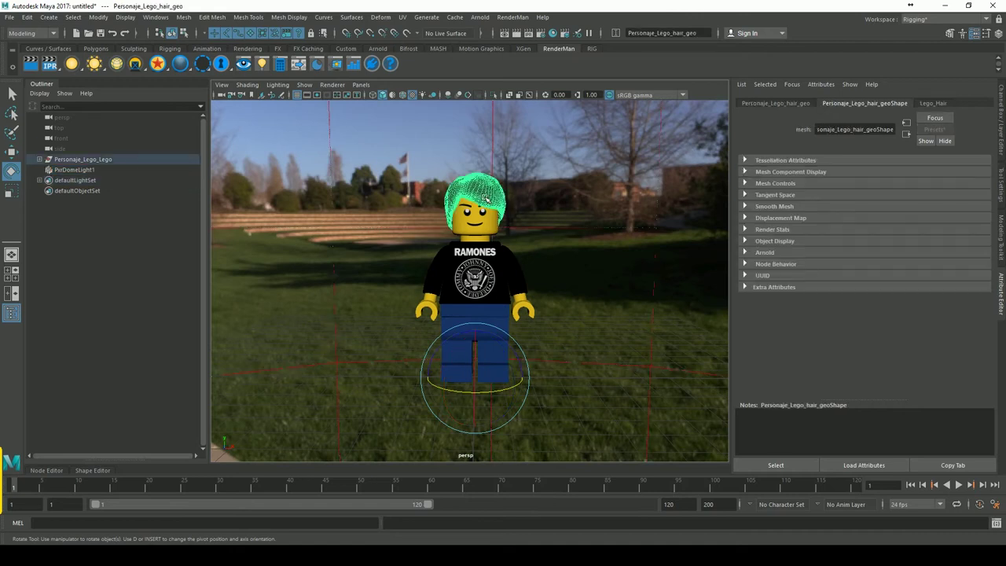
left_click(938, 105)
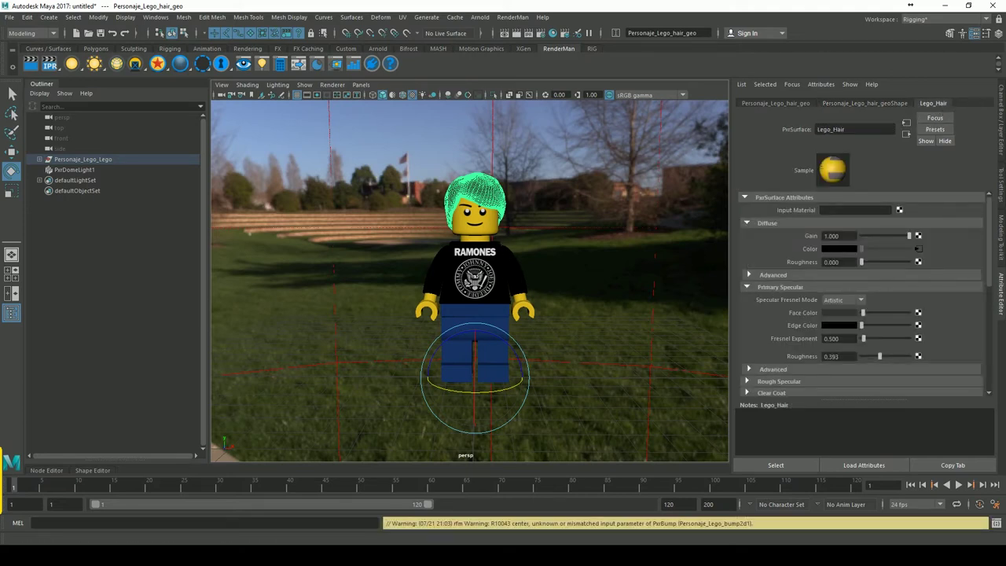
left_click_drag(998, 242, 998, 348)
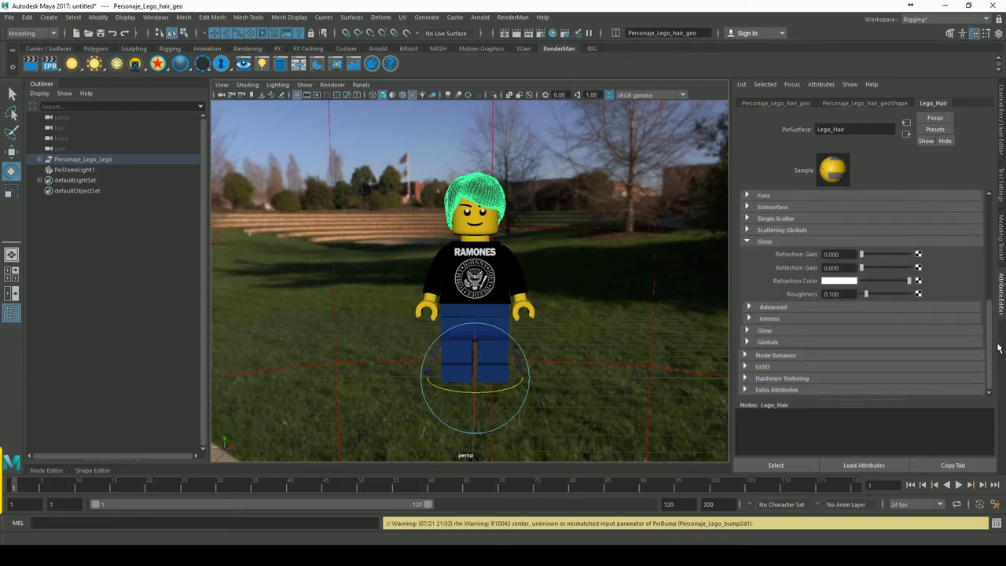
Step: Add a RenderMan Matte ID 0 attribute to Lego_Hair through Manage Attributes
left_click(822, 84)
mouse_move(835, 129)
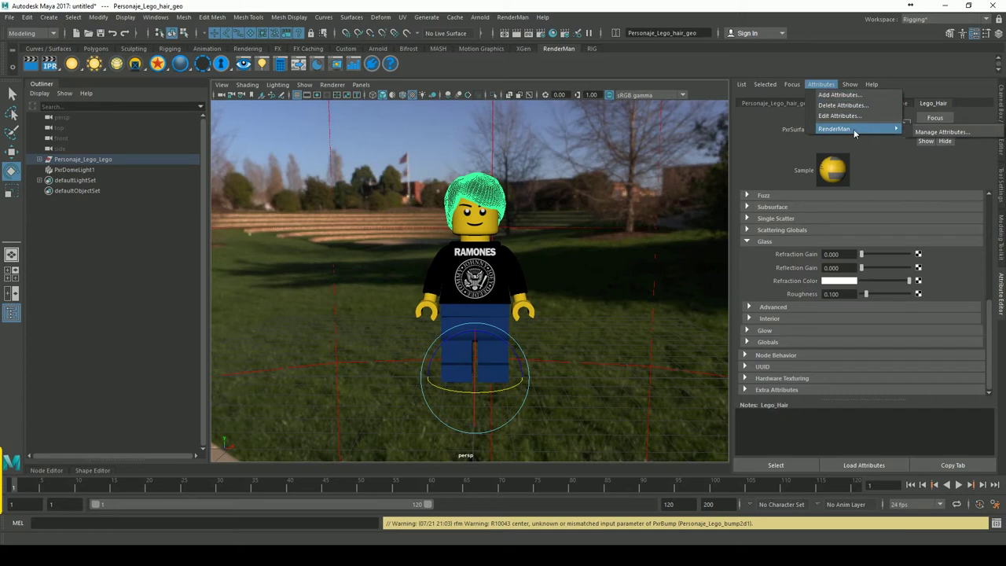
left_click(942, 132)
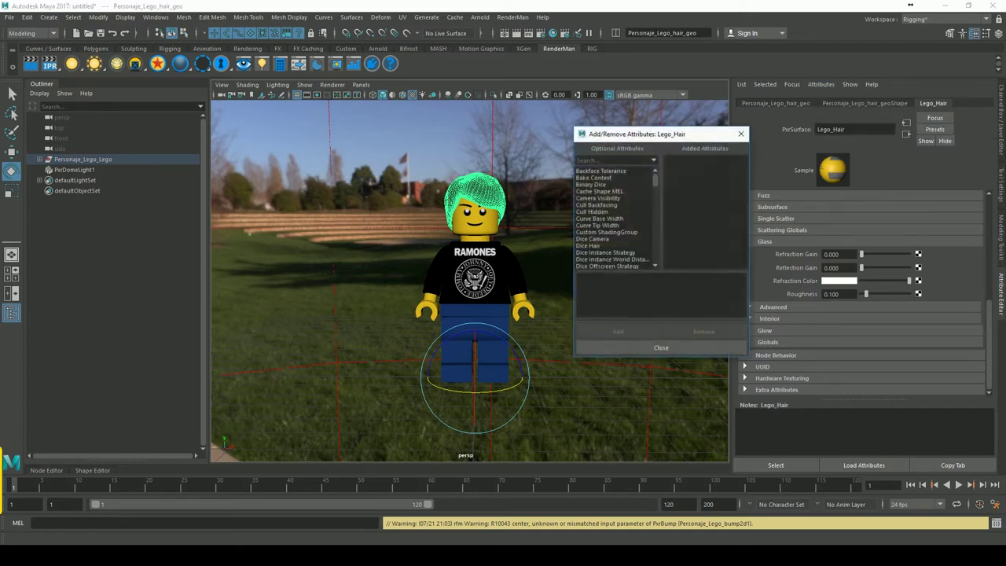
left_click_drag(637, 137, 614, 140)
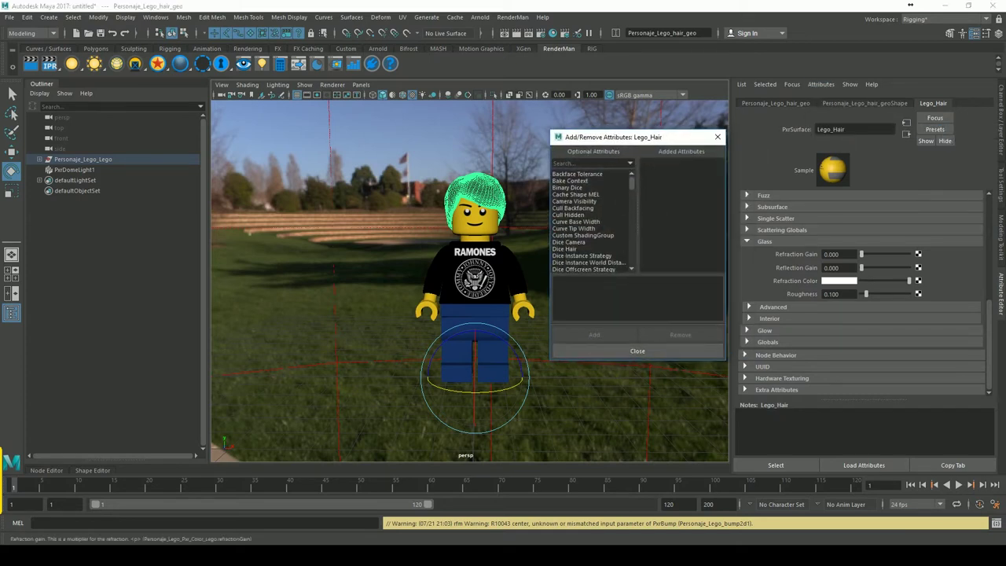
left_click_drag(633, 186, 640, 221)
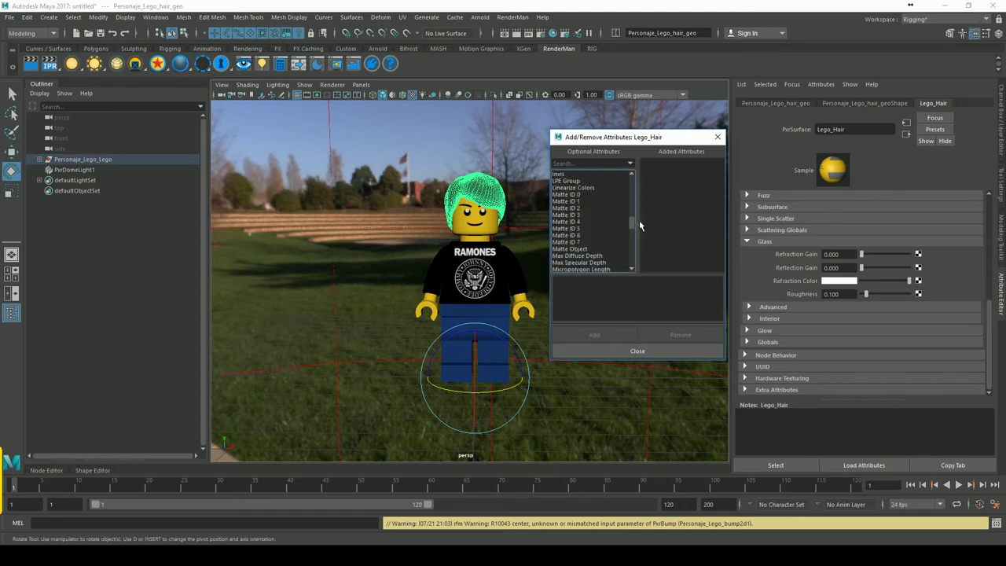
left_click(572, 195)
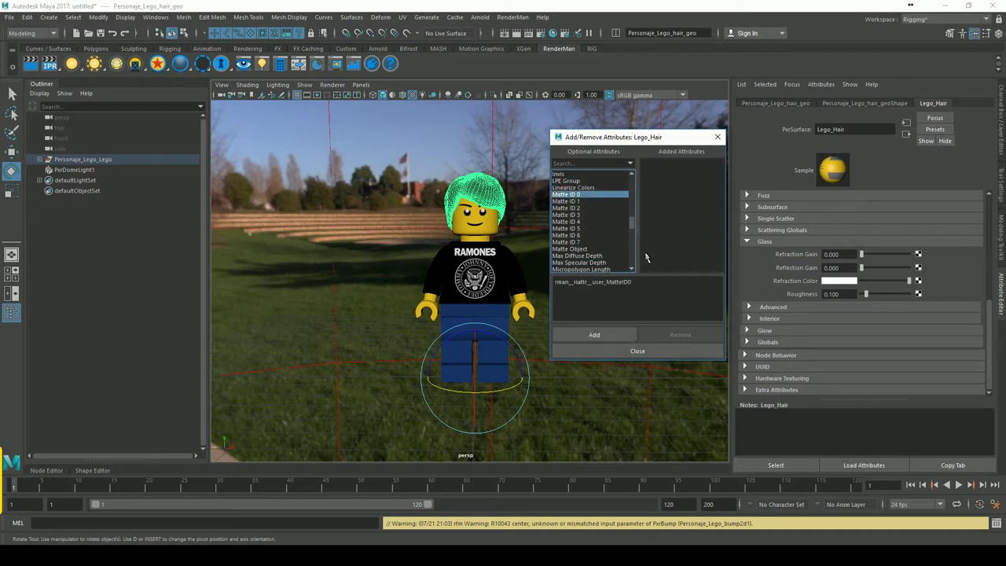
left_click(605, 340)
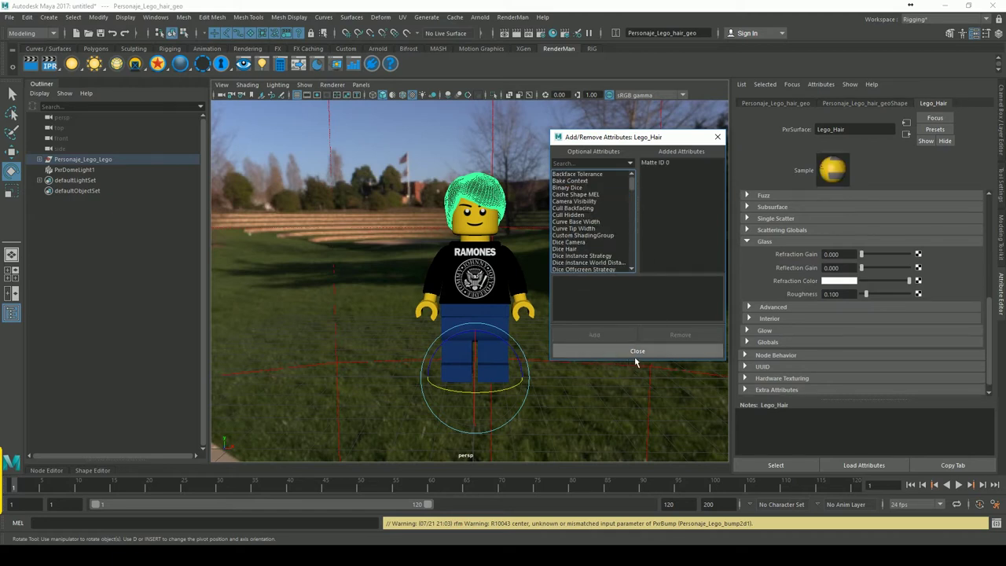
left_click(680, 351)
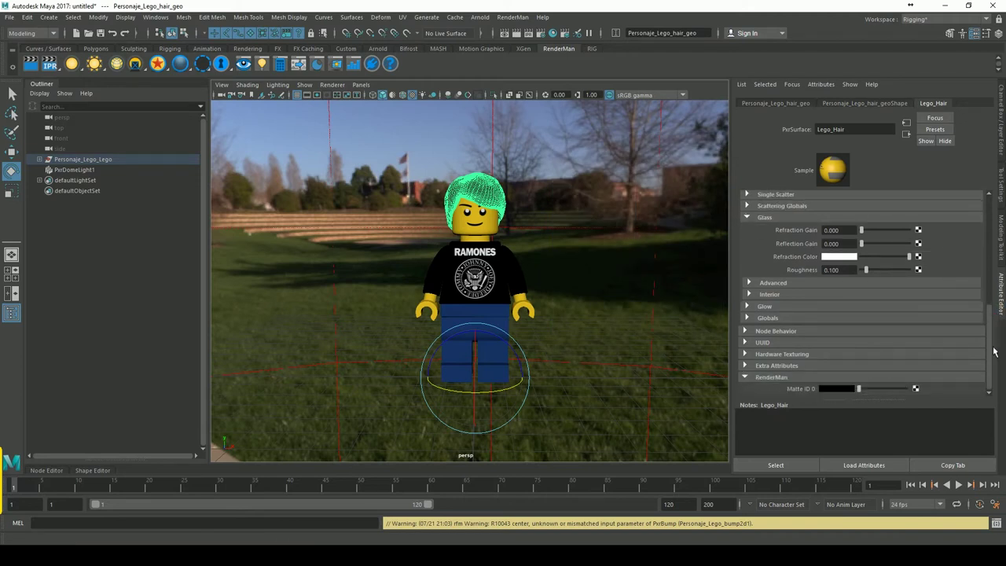
Step: Set the hair's Matte ID 0 colour to red, then select the minifigure's head
left_click(841, 389)
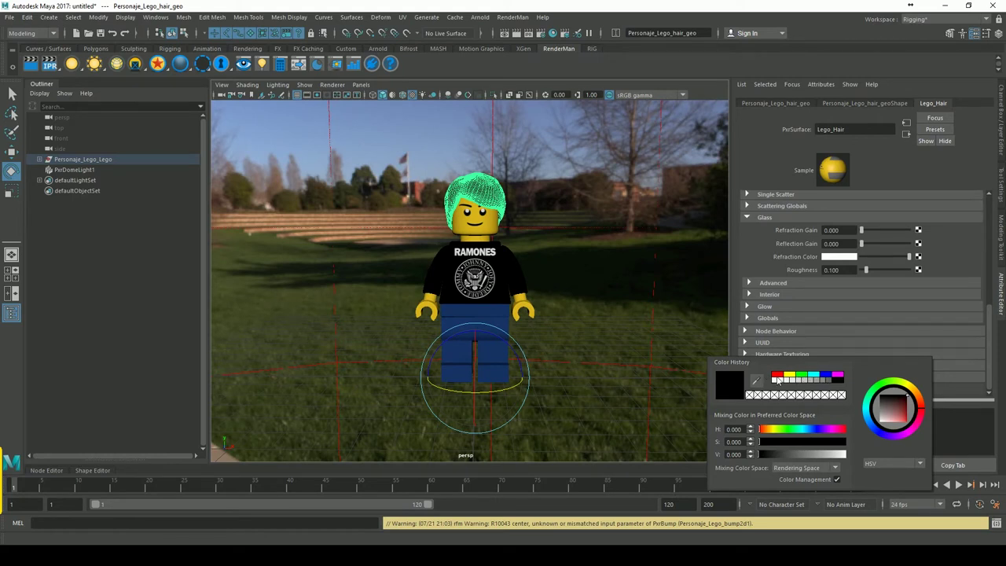
left_click(777, 376)
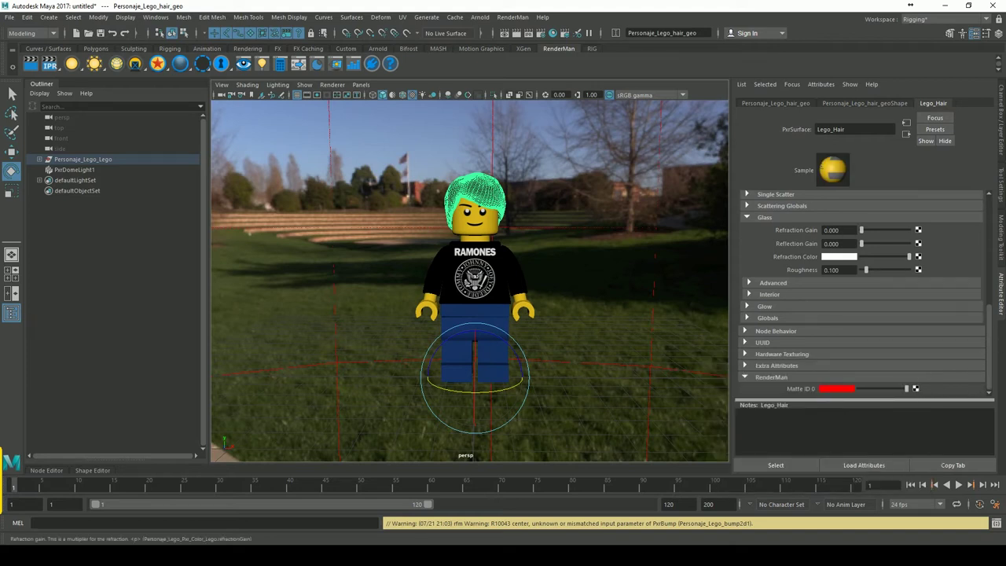
left_click(493, 237)
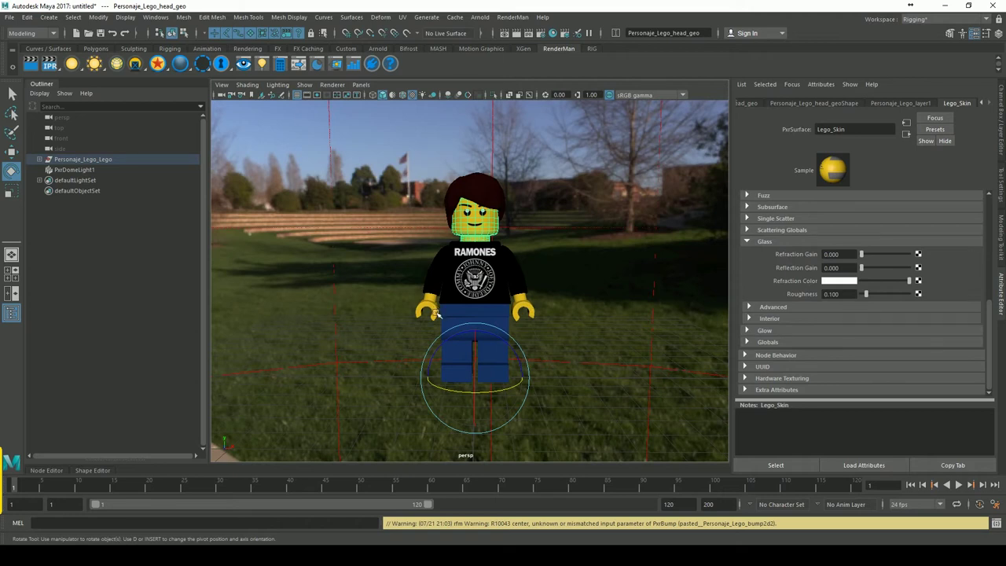
Step: Select a hand and add a RenderMan Matte ID 0 attribute to Lego_Skin
left_click(532, 312)
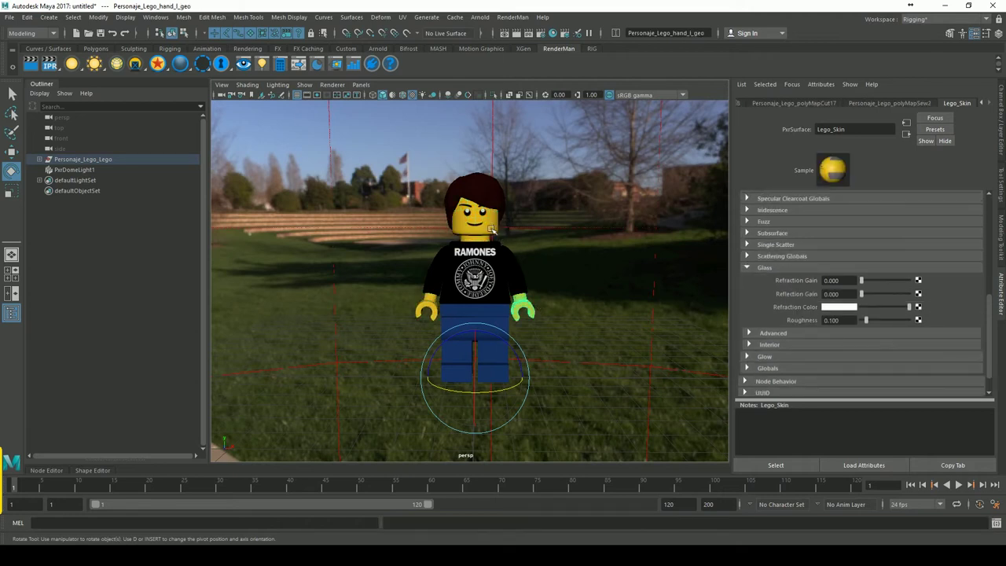
left_click(427, 310)
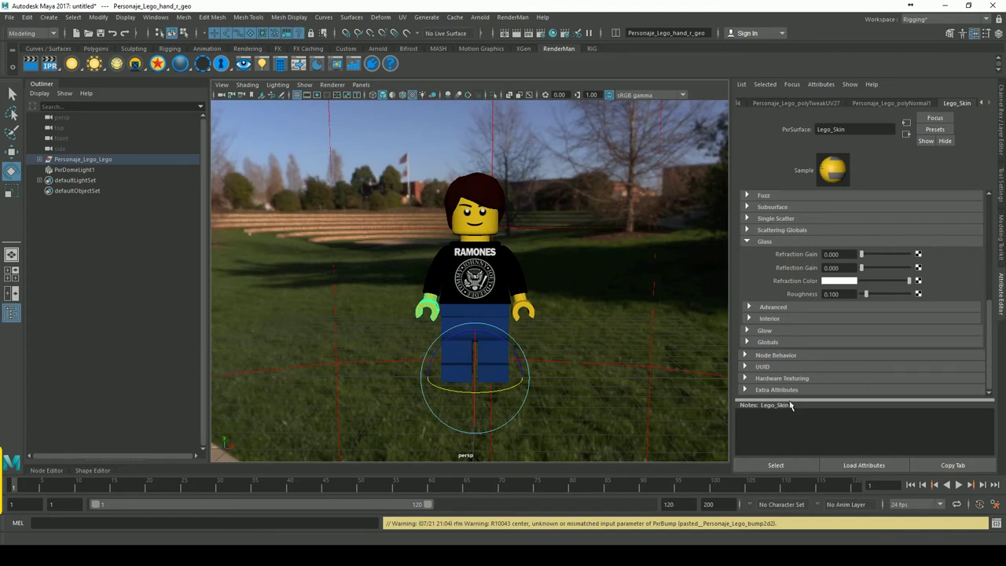
left_click(821, 84)
mouse_move(835, 129)
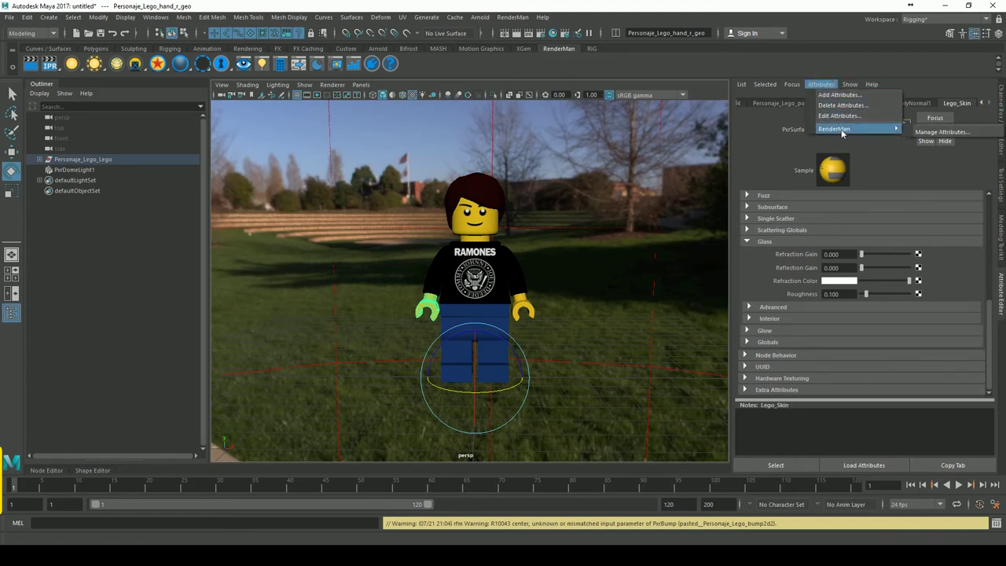
left_click(942, 133)
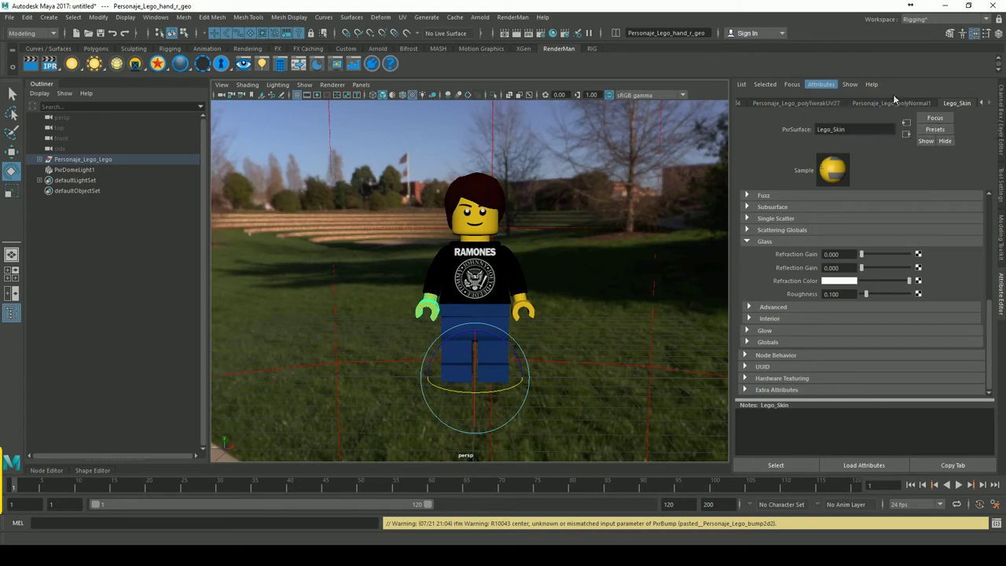
left_click_drag(660, 182, 665, 211)
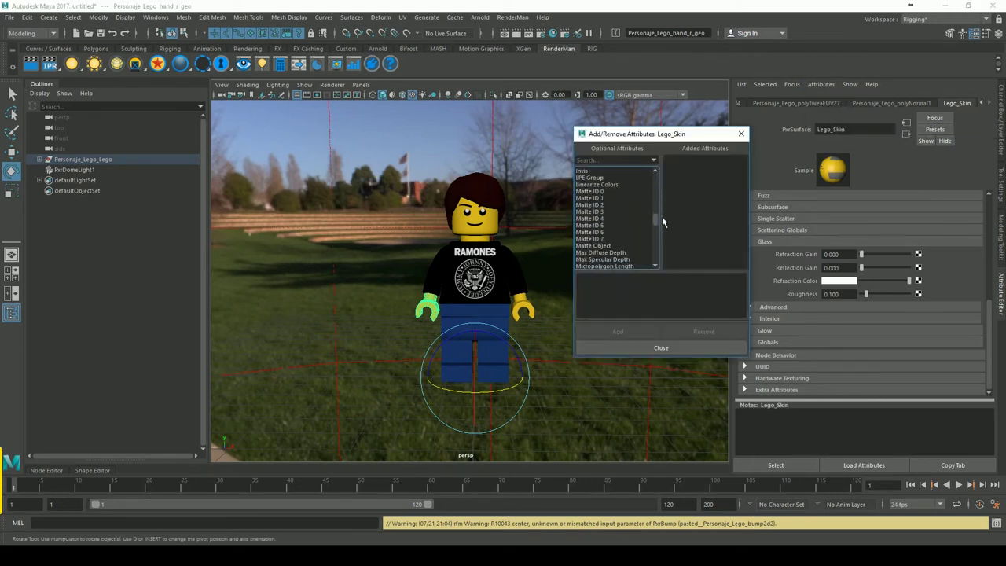
left_click(615, 226)
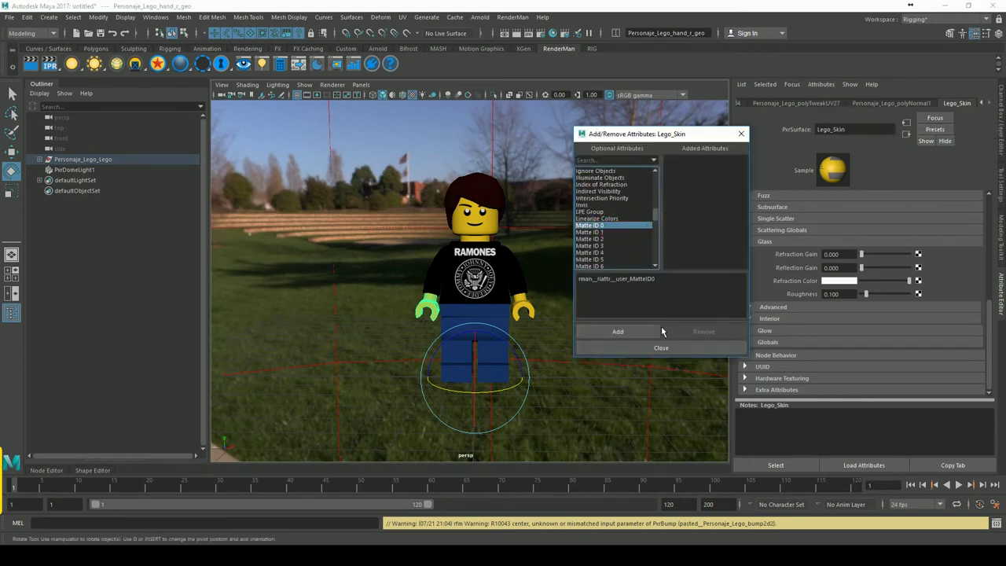
left_click(620, 331)
left_click(661, 348)
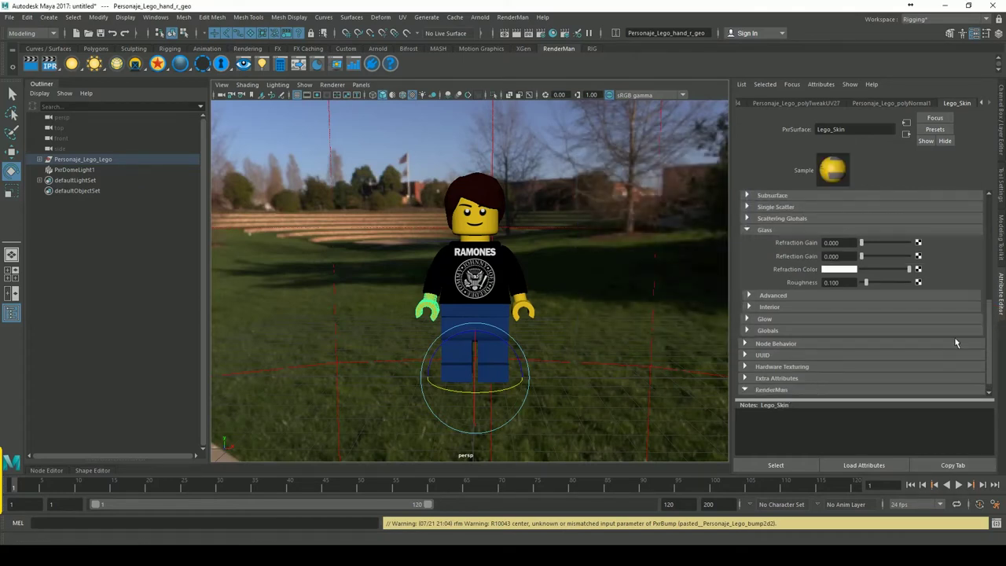
Step: Set the skin's Matte ID 0 colour to green
scroll(997, 334, "down", 1)
left_click(853, 387)
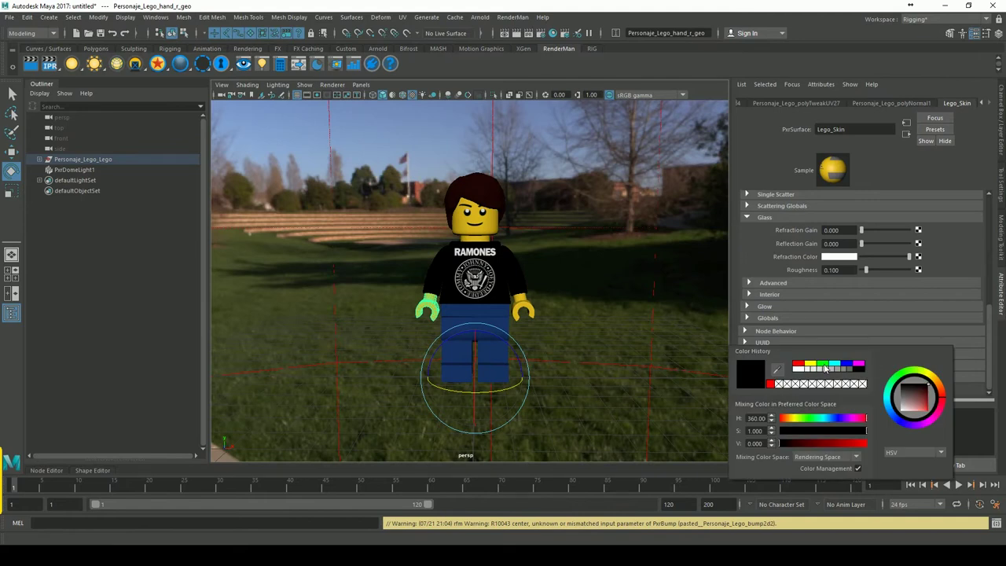
left_click(823, 364)
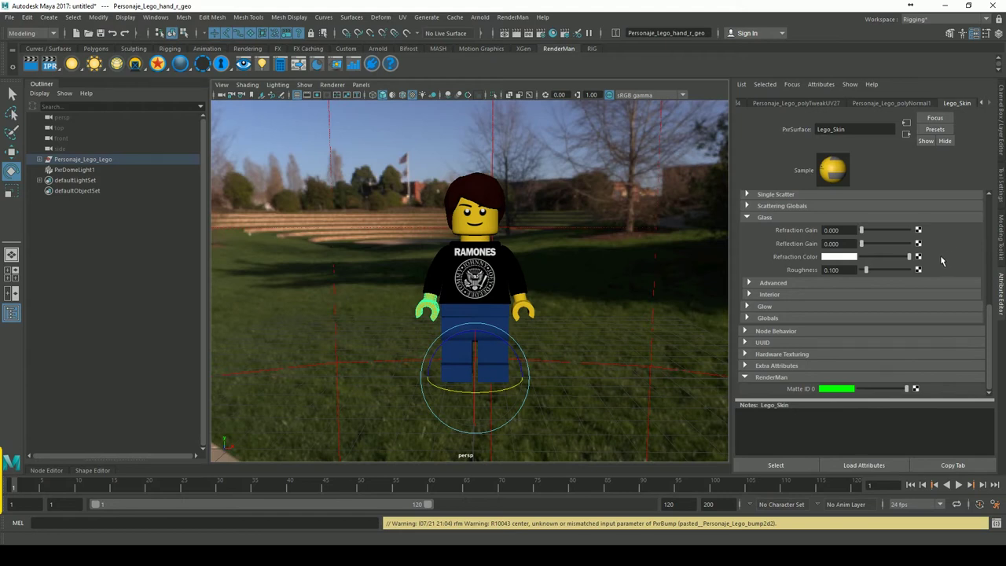
Step: Select the shirt piece and add a RenderMan Matte ID 0 attribute to Lego_Shirt
left_click(475, 274)
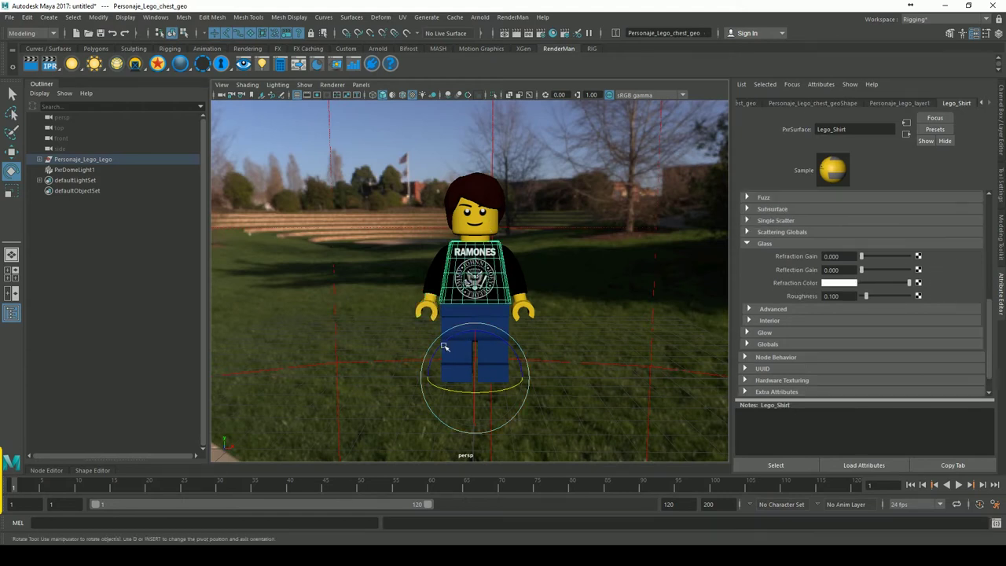
left_click(821, 84)
mouse_move(853, 128)
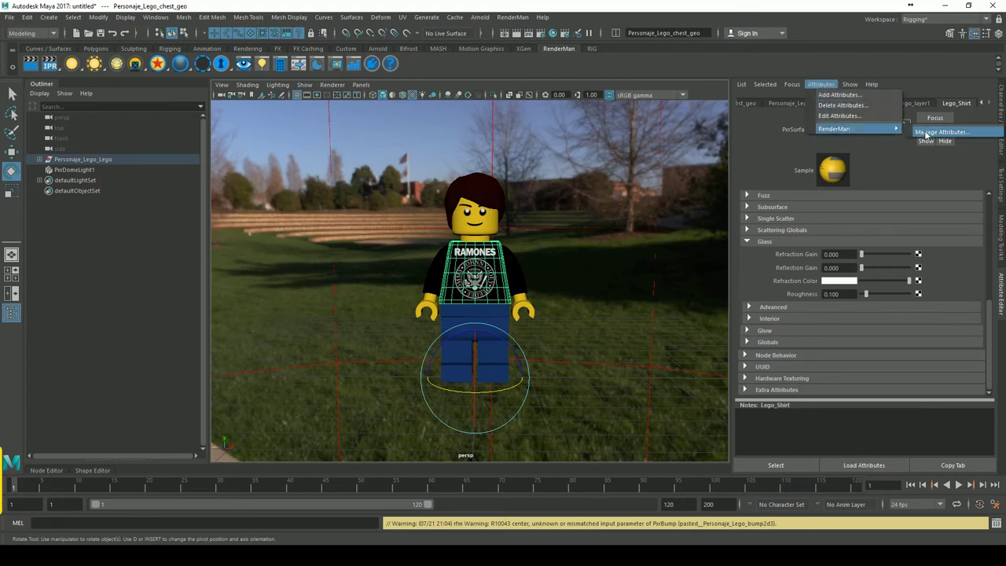
left_click(940, 132)
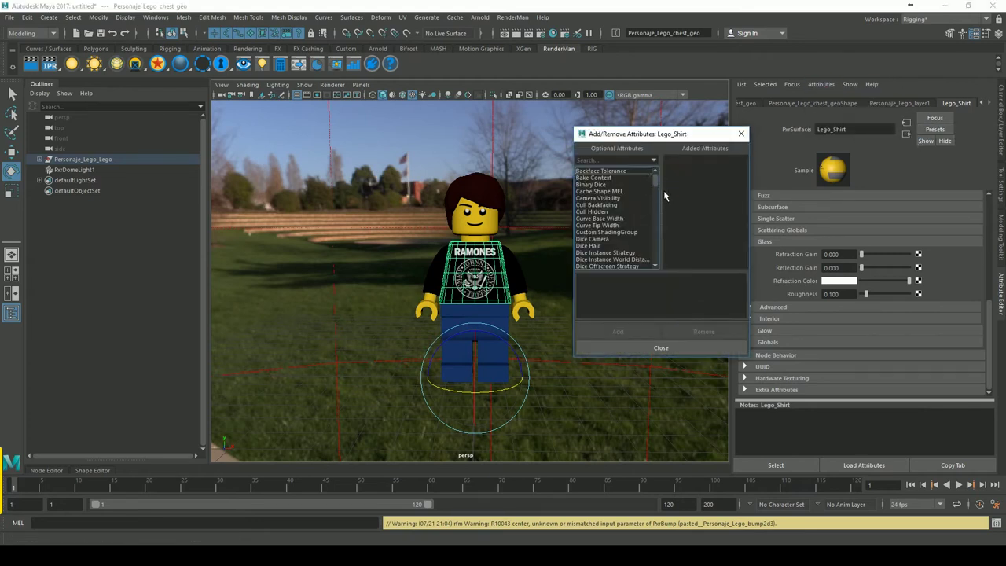
scroll(658, 193, "down", 10)
left_click(605, 225)
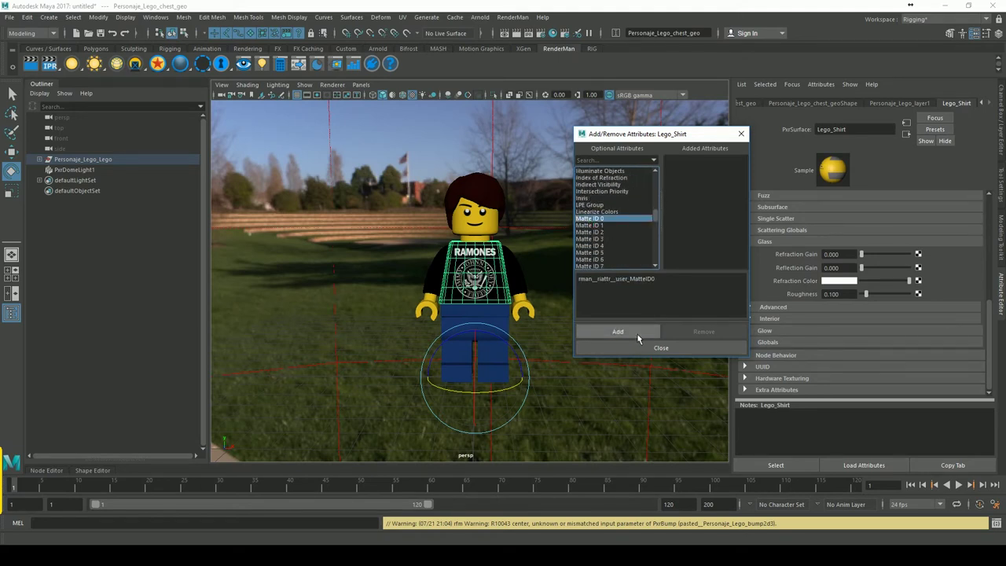
left_click(638, 333)
left_click(662, 348)
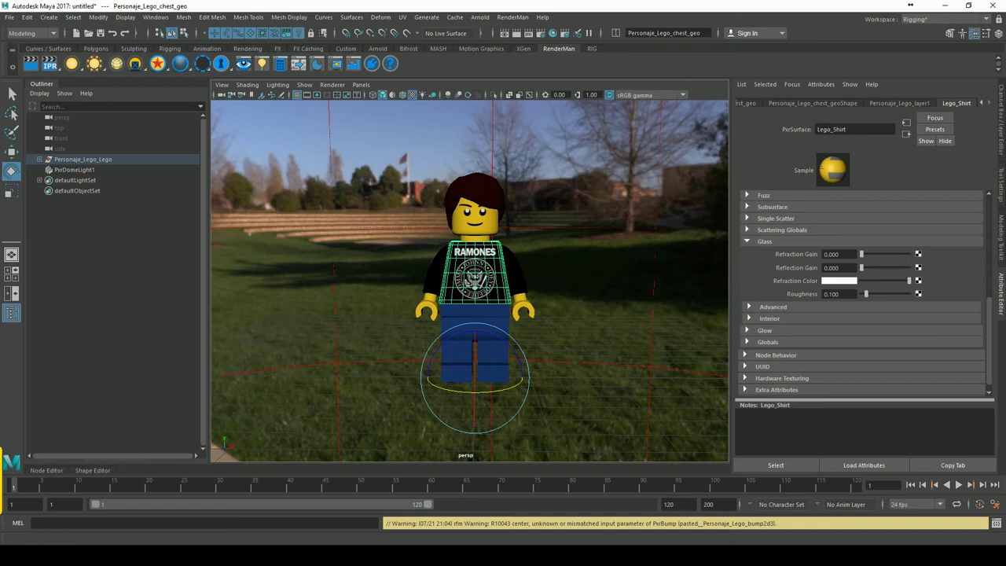
Step: Set the shirt's Matte ID 0 colour to blue and select the pants piece
scroll(993, 314, "down", 1)
left_click(767, 391)
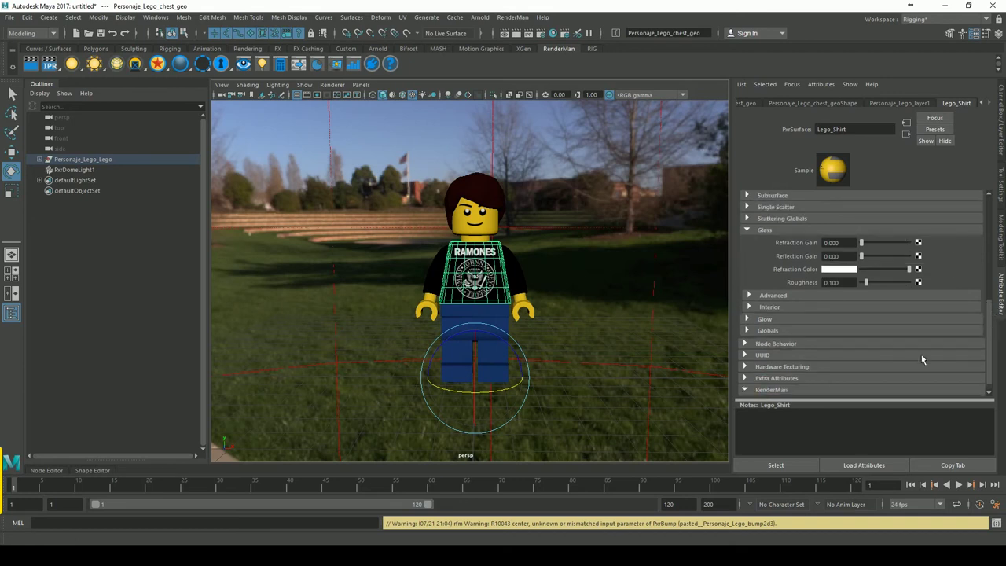
scroll(994, 336, "down", 1)
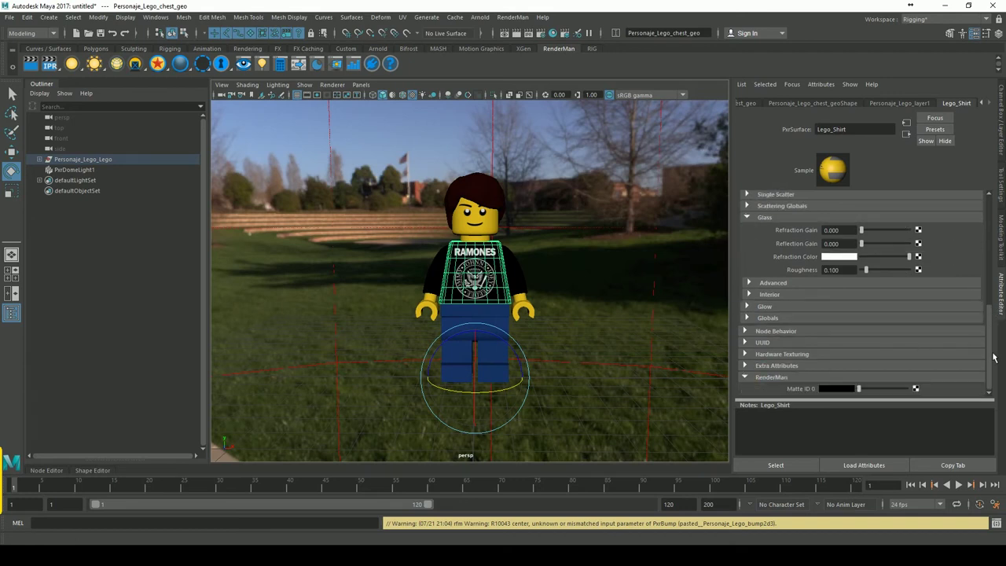
left_click(840, 389)
left_click(846, 364)
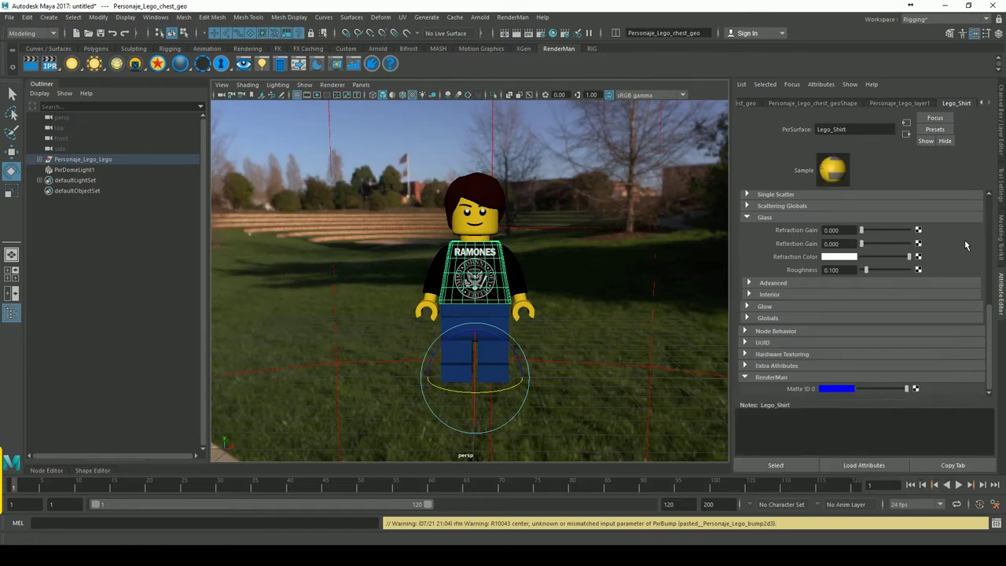
left_click(501, 318)
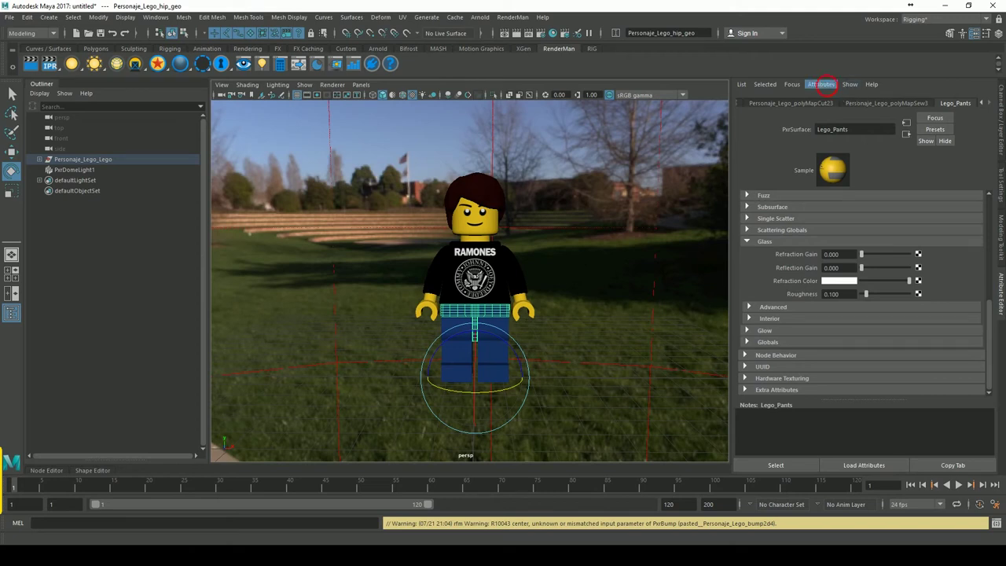
Step: Add a RenderMan Matte ID 1 attribute to the Lego_Pants material
left_click(821, 84)
left_click(936, 132)
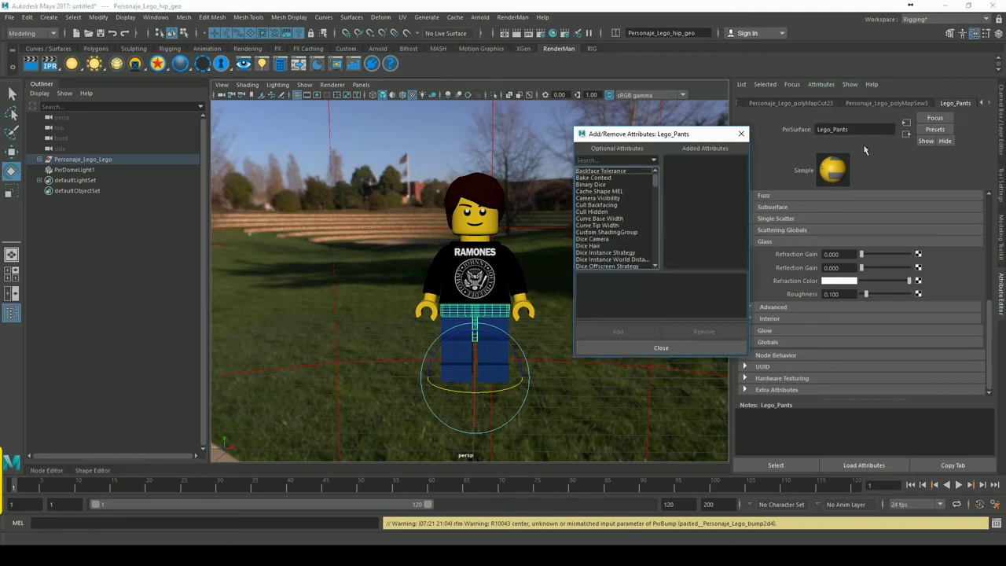
left_click_drag(657, 180, 659, 216)
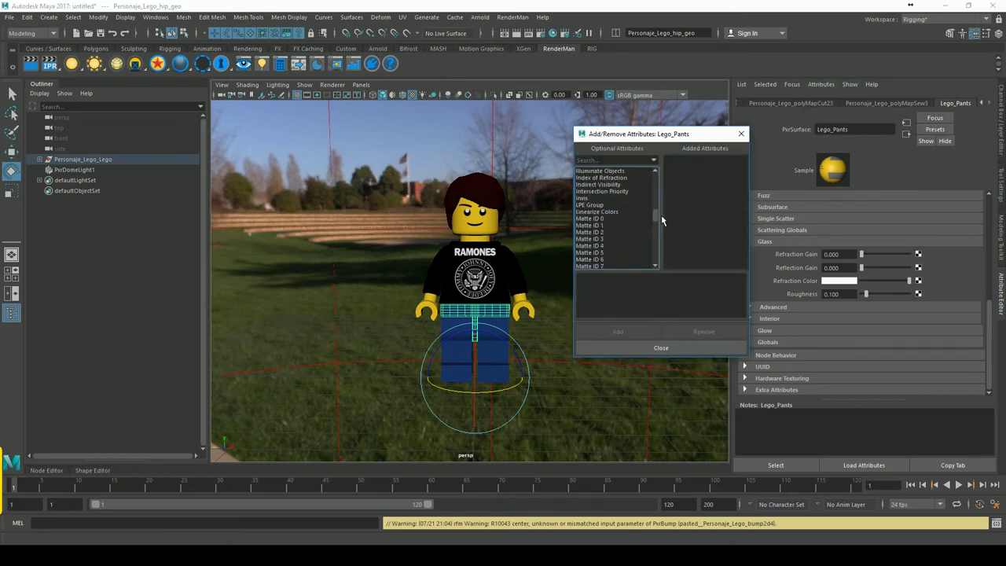
left_click(606, 219)
left_click(641, 332)
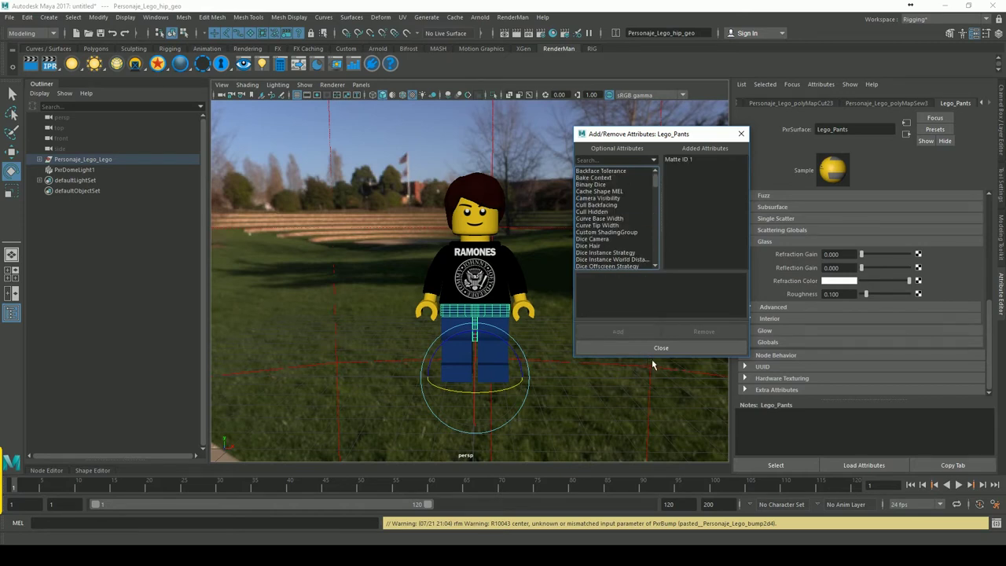
left_click(687, 353)
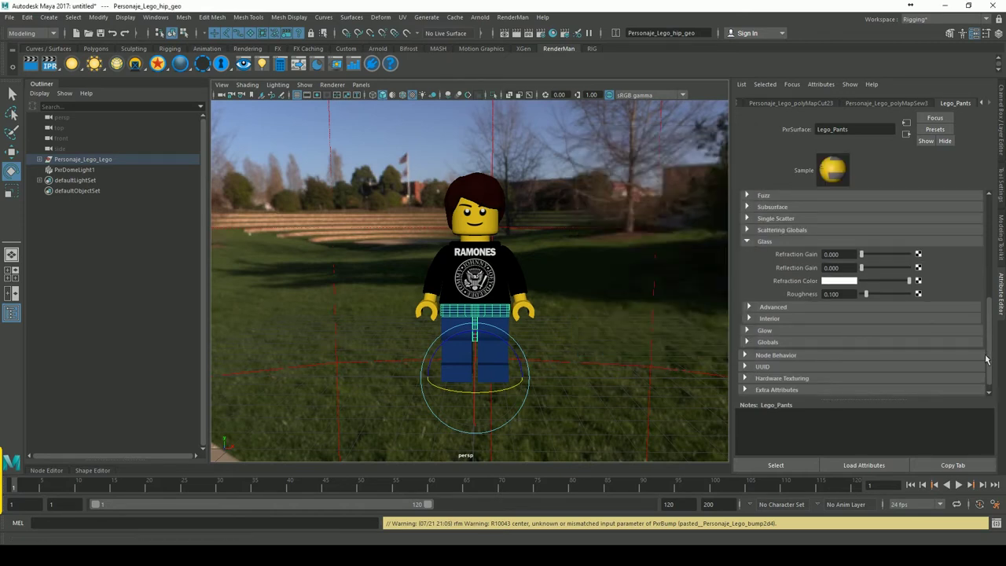
Step: Set the pants' Matte ID 1 colour to red
scroll(993, 380, "down", 1)
scroll(993, 370, "down", 1)
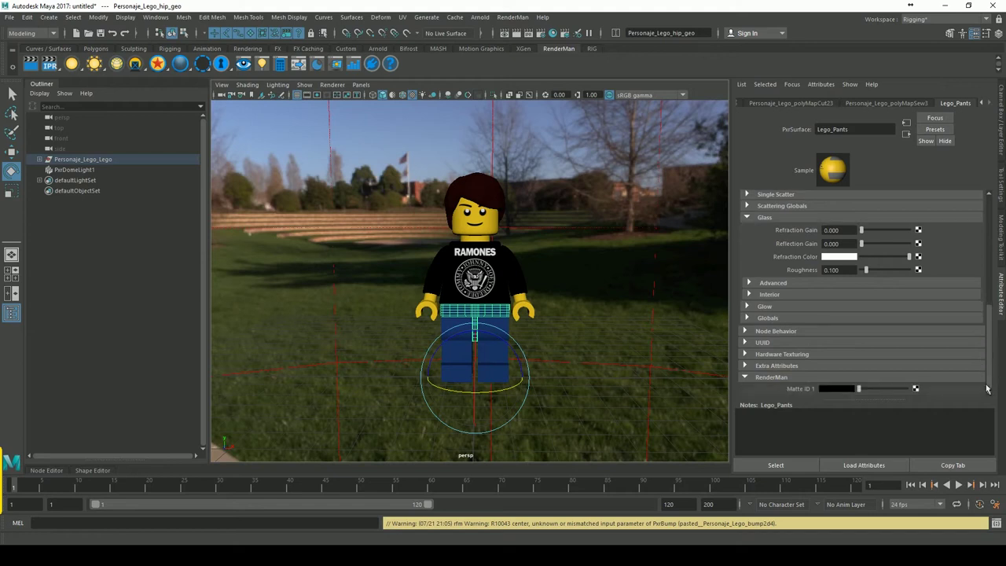
left_click(846, 393)
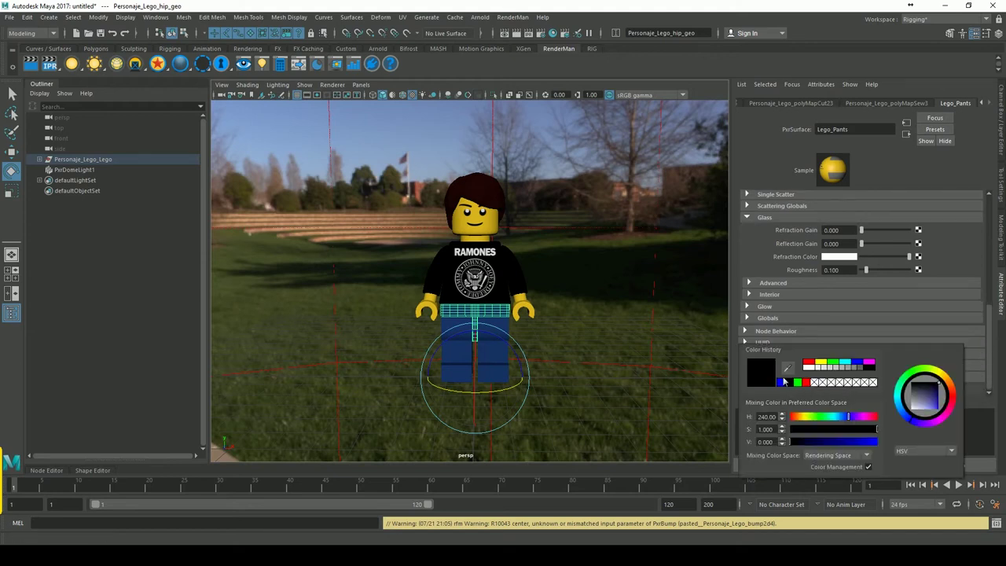
left_click(811, 366)
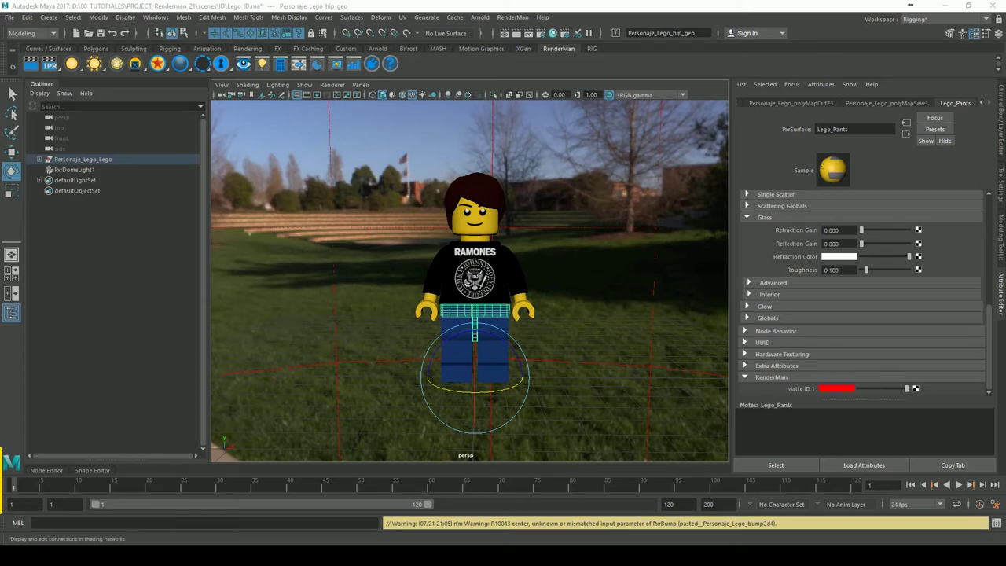
Step: With the hair selected, open and widen the Hypershade and pause material previews
left_click(472, 188)
left_click(555, 37)
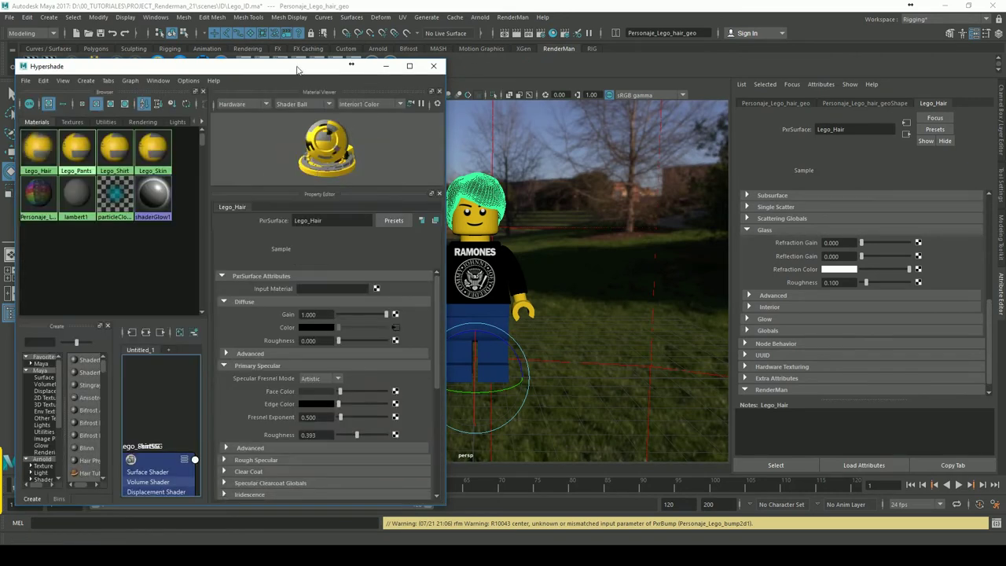
left_click_drag(298, 71, 337, 66)
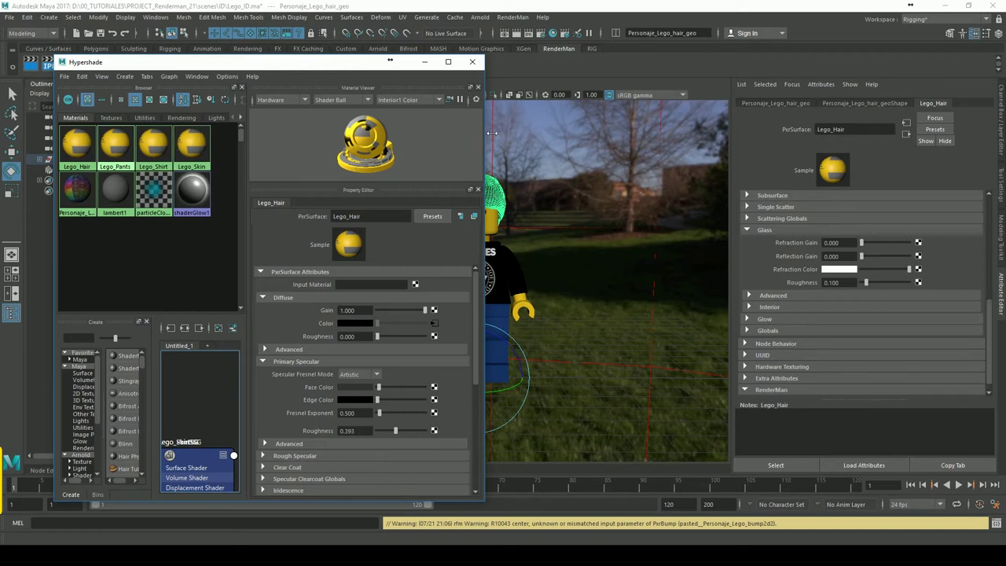
left_click_drag(489, 134, 725, 110)
left_click(707, 104)
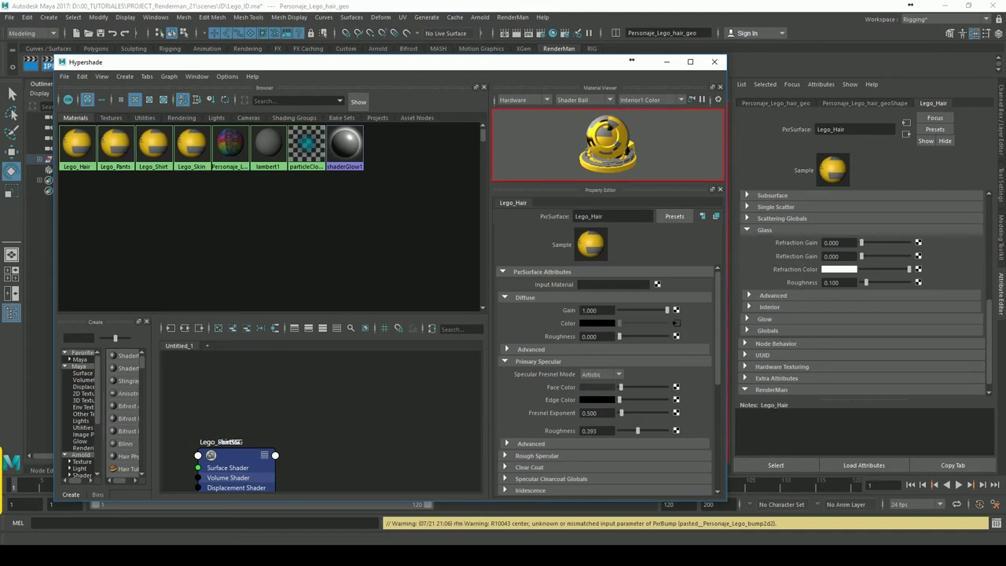
Step: Enlarge and clear the node graph, widen the panels, and select Lego_Hair
left_click(317, 406)
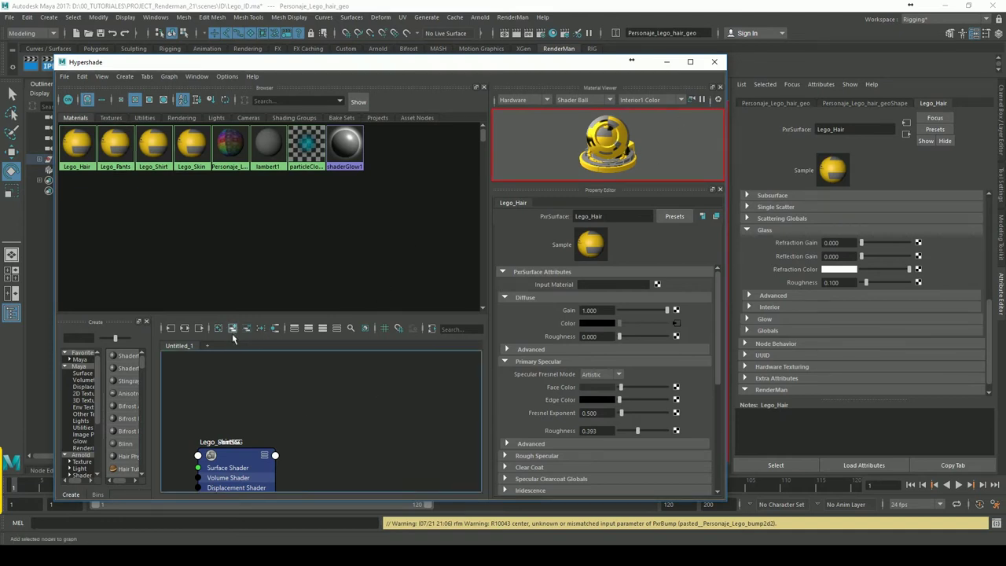
left_click_drag(261, 322, 261, 214)
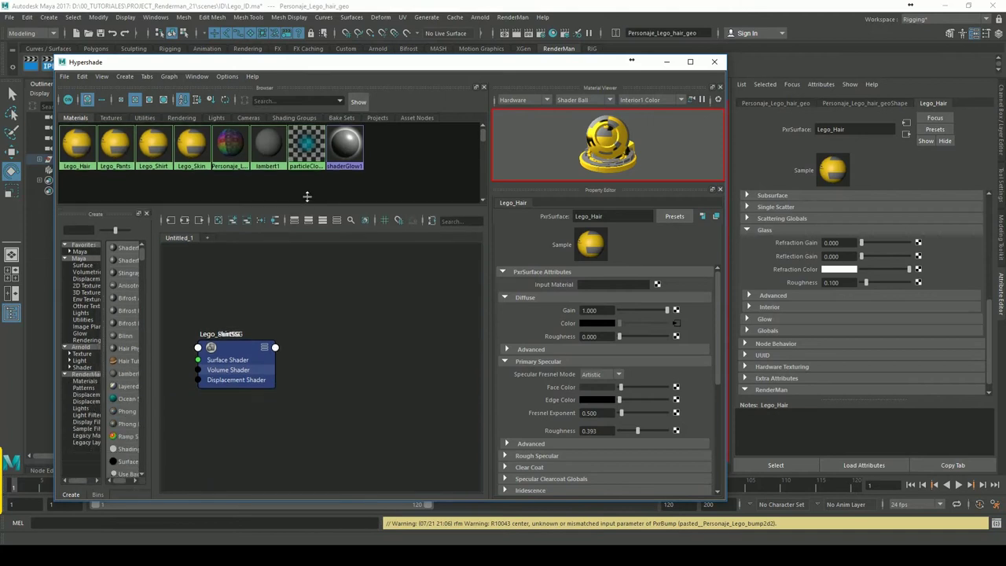
left_click(228, 220)
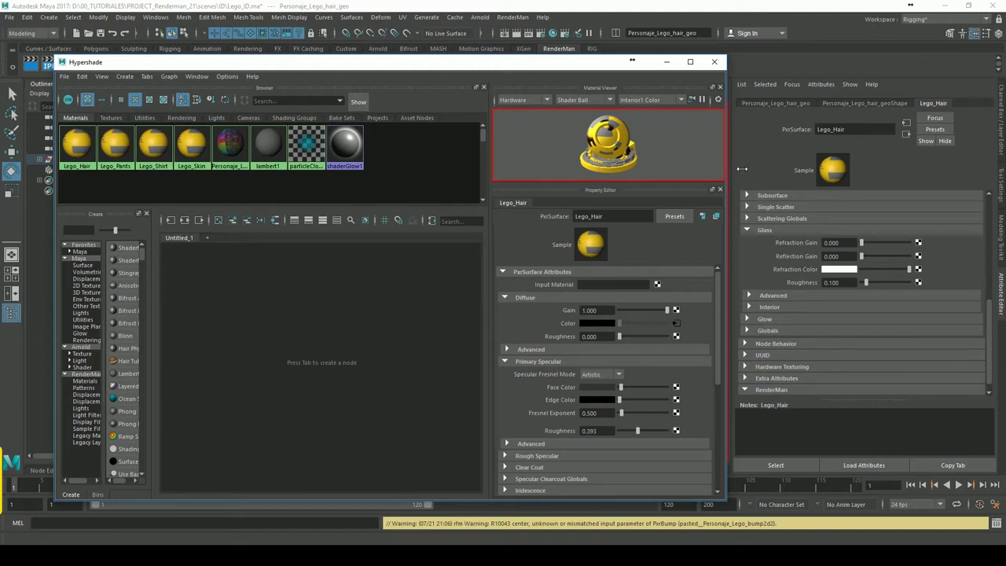
left_click_drag(735, 169, 820, 169)
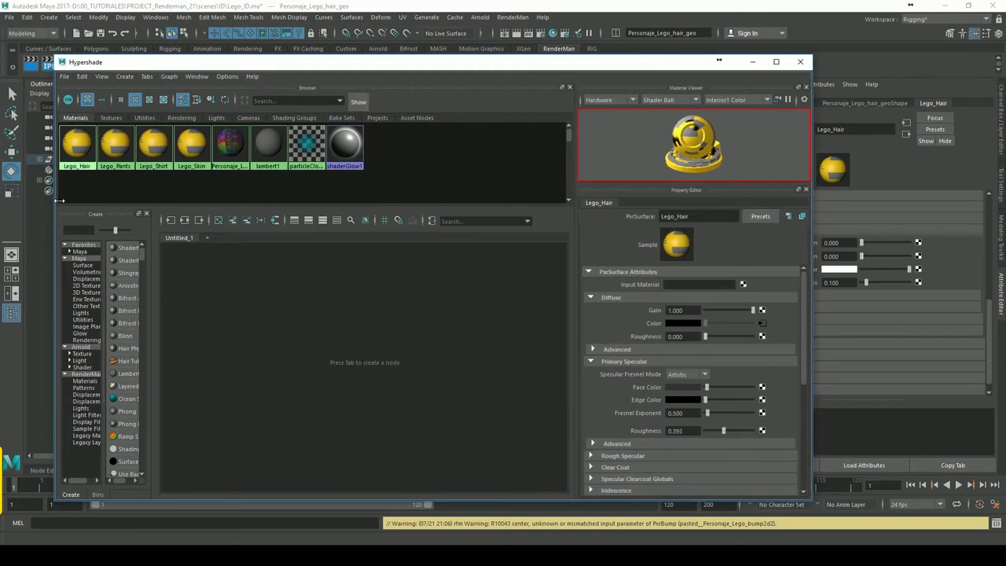
left_click_drag(57, 363, 19, 363)
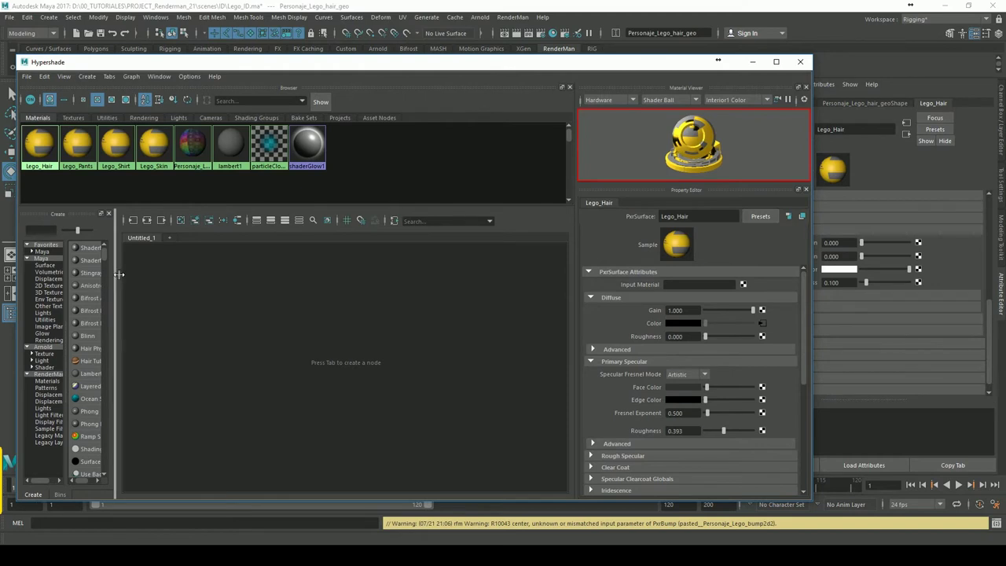
left_click_drag(115, 274, 197, 275)
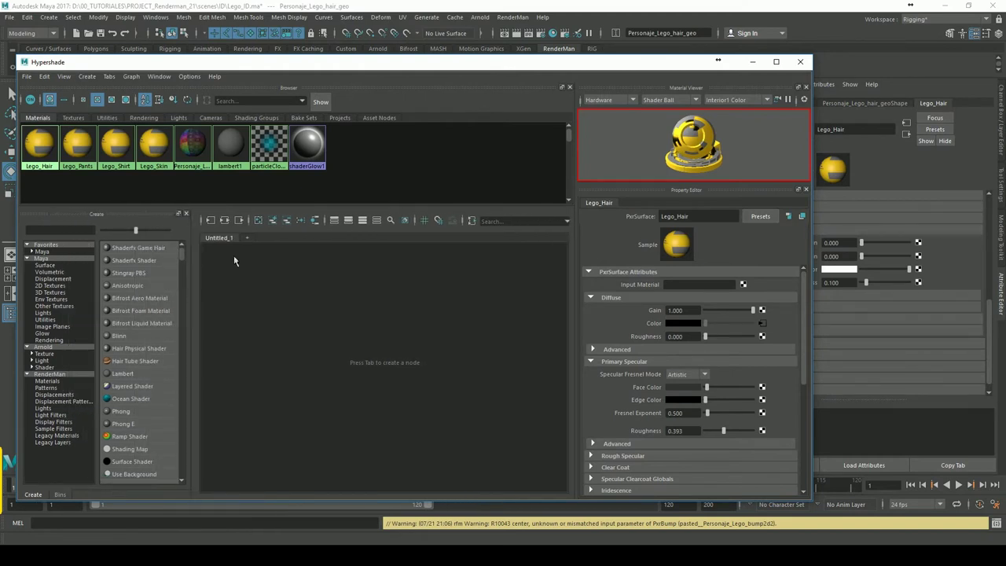
left_click(49, 155)
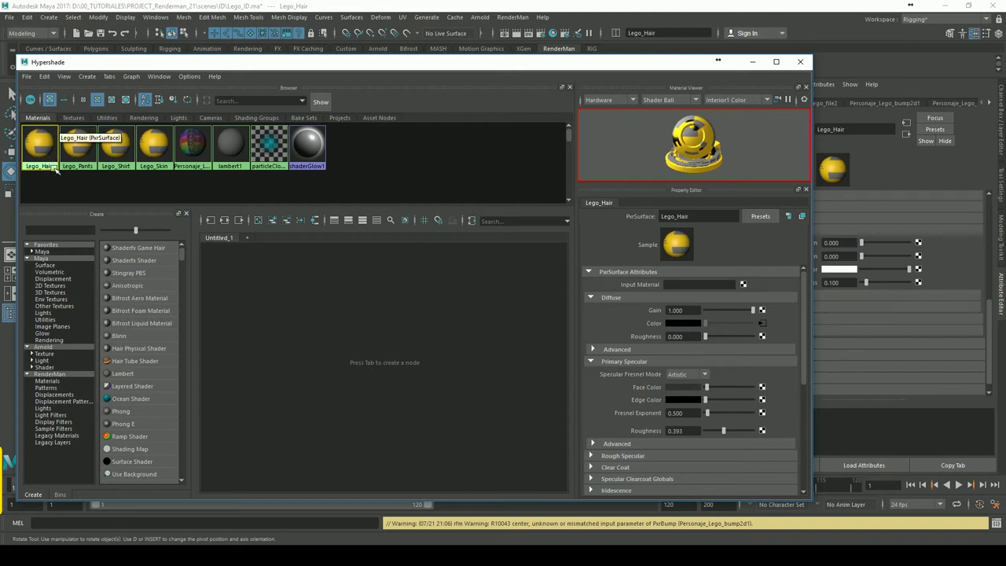
Step: Add Lego_Hair to the graph and place a new PxrMatteID1 node beside it
left_click(277, 227)
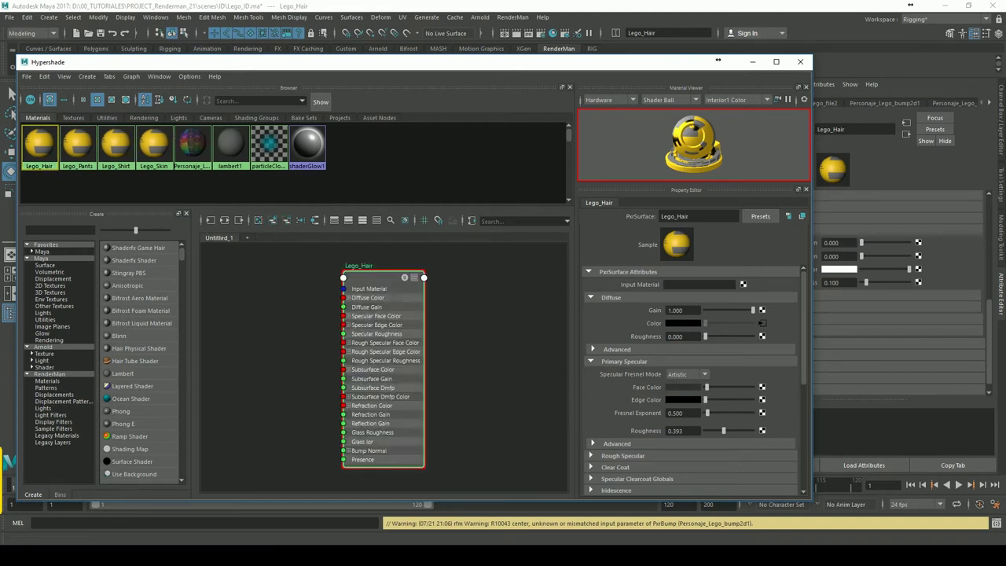
left_click(401, 282)
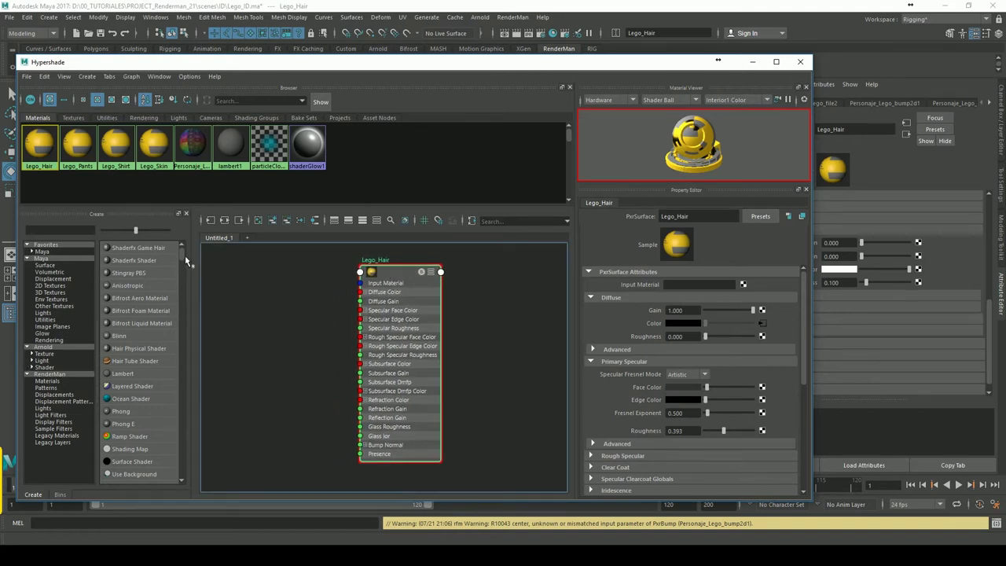
left_click(50, 375)
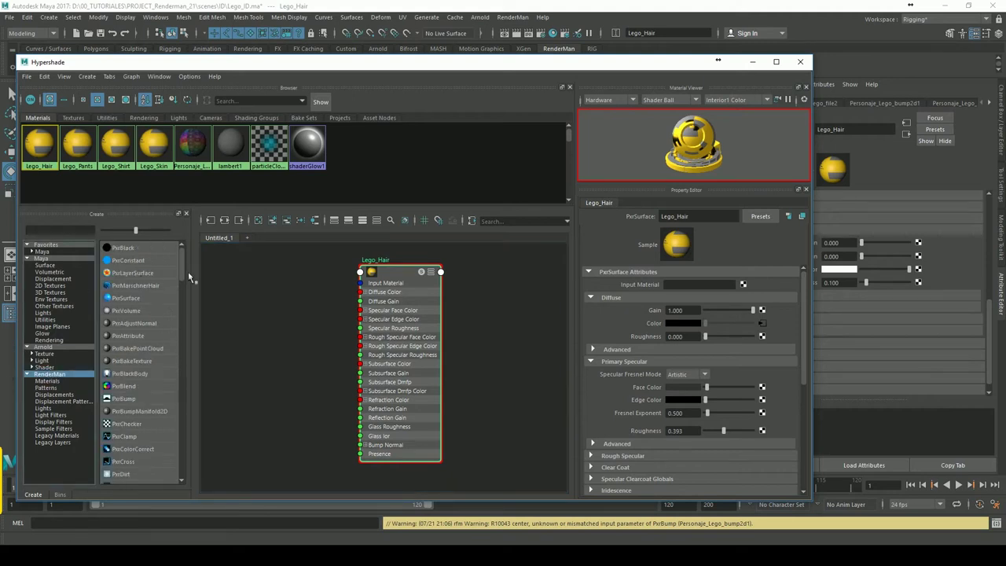
left_click_drag(186, 274, 184, 336)
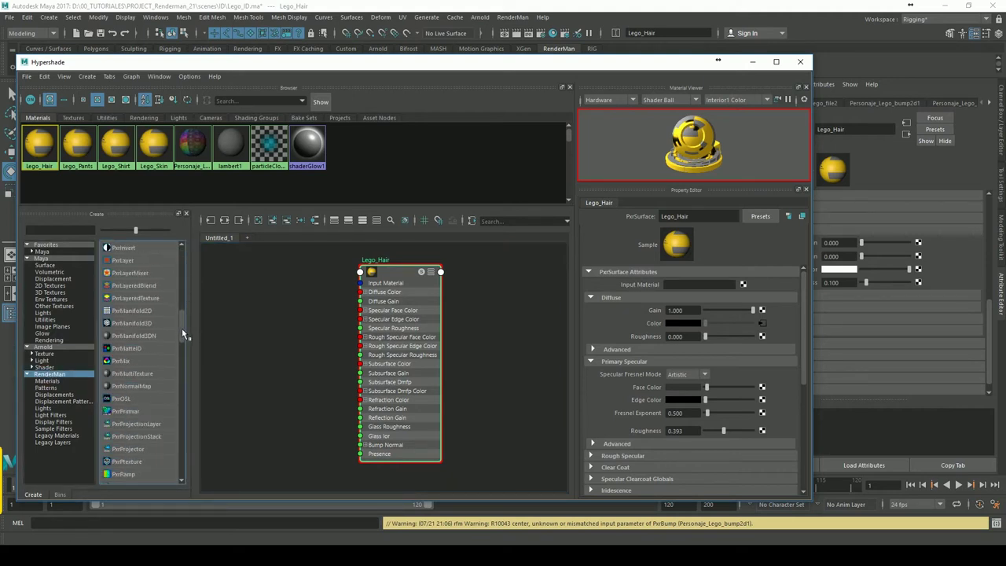
left_click(135, 349)
left_click(277, 333)
left_click_drag(277, 334, 253, 334)
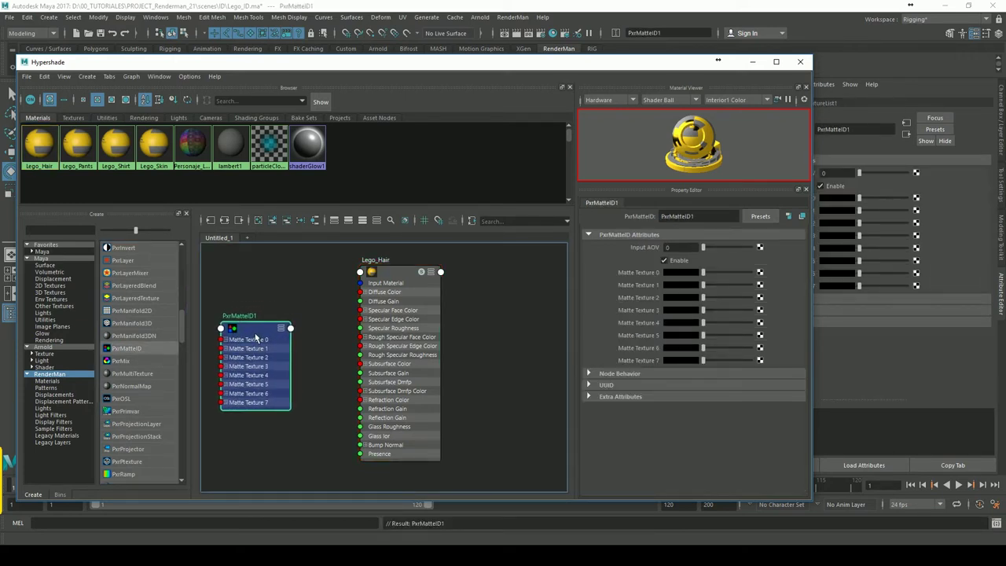
left_click_drag(253, 338, 256, 334)
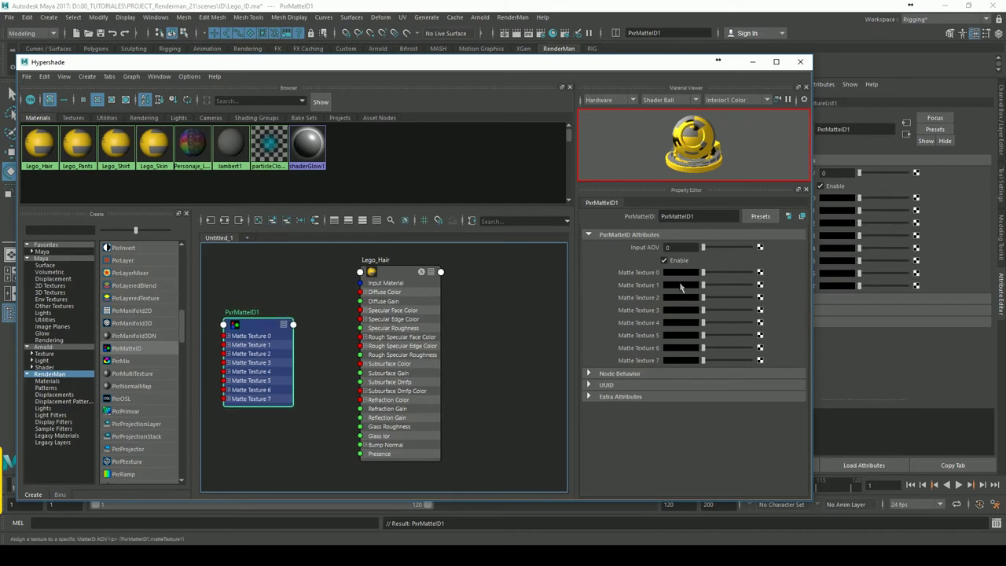
Step: Inspect PxrMatteID1's Input AOV and Lego_Hair's Extra Attributes
left_click(681, 248)
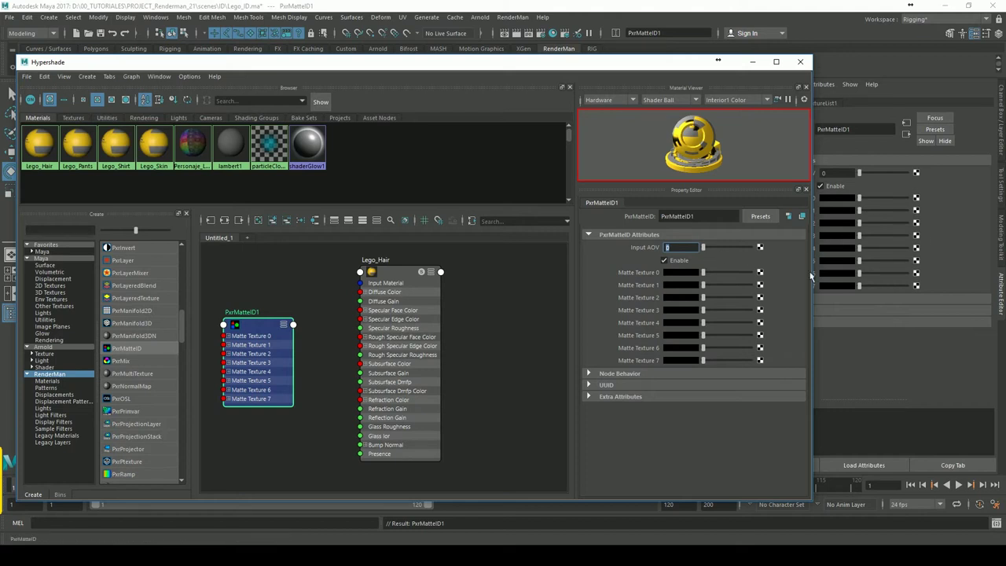
left_click(39, 145)
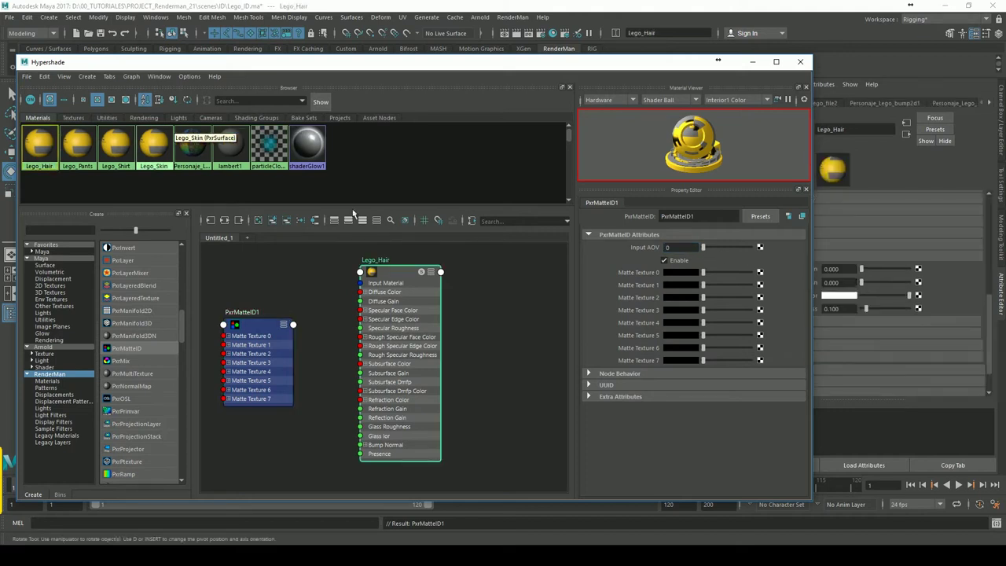
left_click_drag(808, 328, 811, 443)
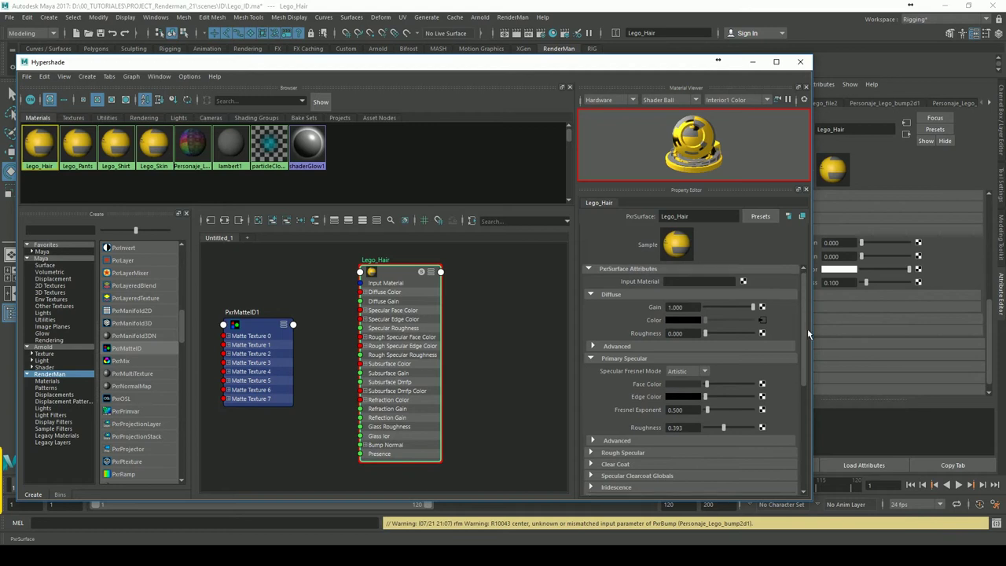
left_click(621, 489)
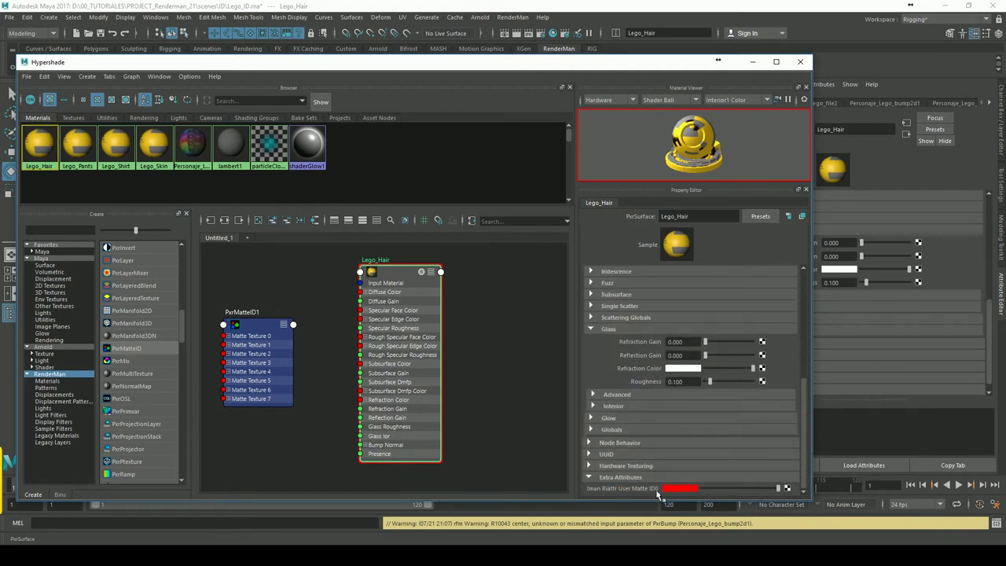
left_click_drag(254, 338, 252, 317)
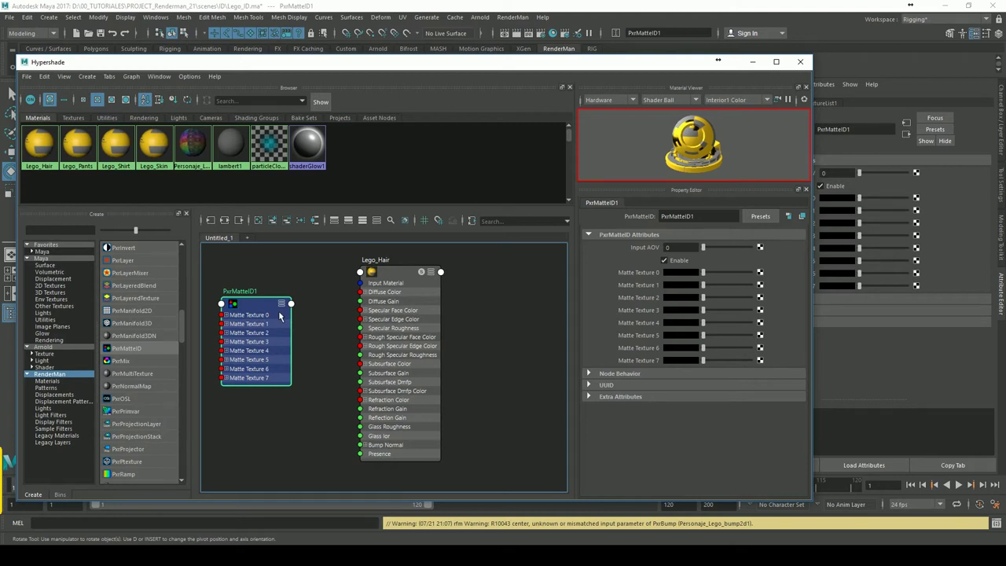
Step: Rearrange the nodes and expand PxrMatteID1 to show all ports, including Result AOV
left_click_drag(405, 278, 440, 280)
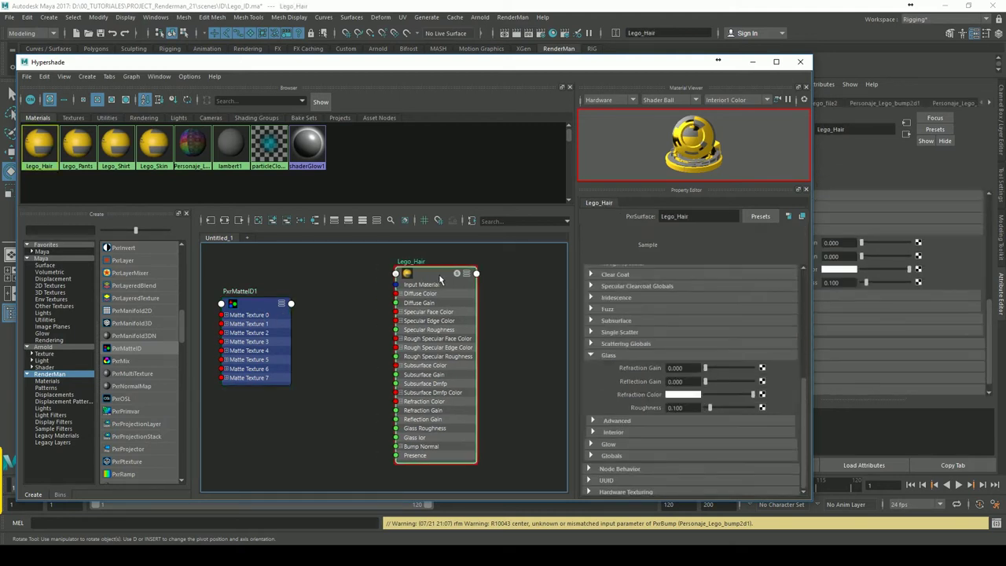
left_click_drag(262, 310, 265, 299)
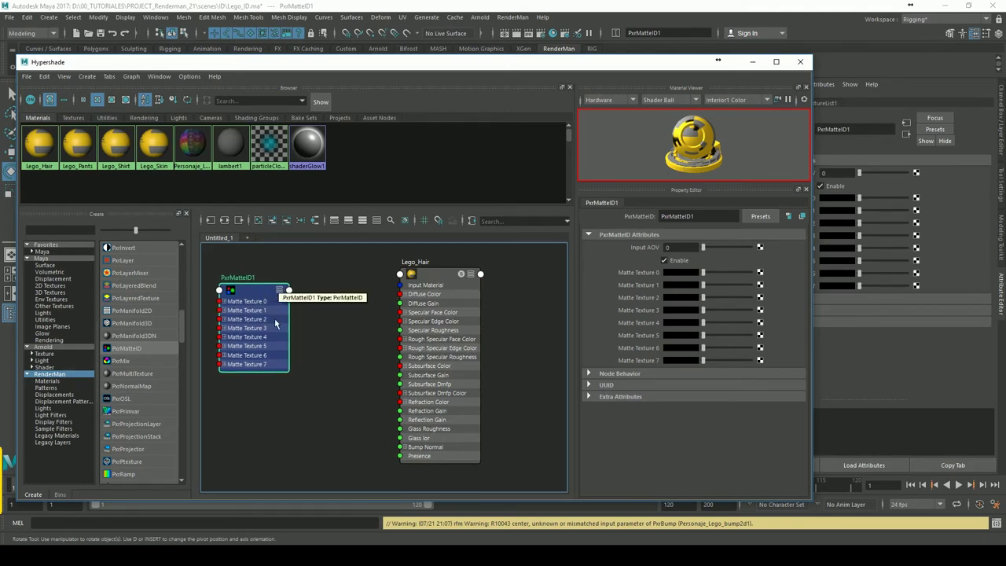
left_click_drag(263, 296, 261, 297)
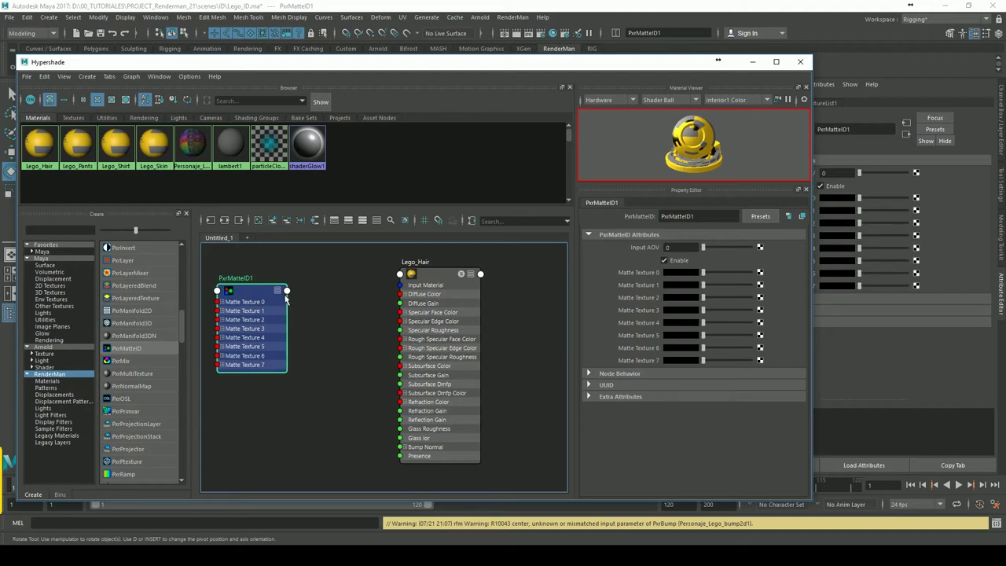
left_click_drag(256, 301, 282, 300)
key("1")
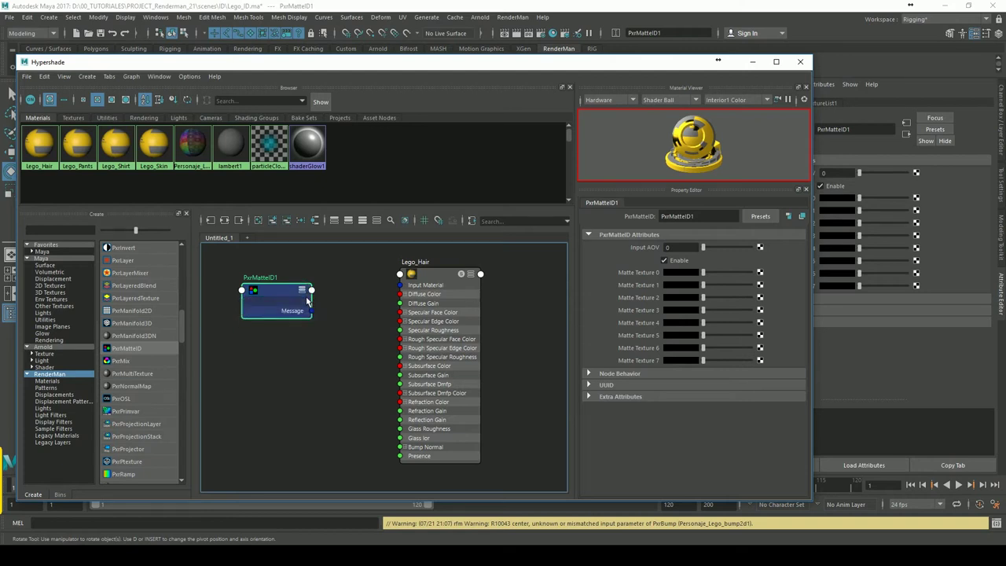
key("3")
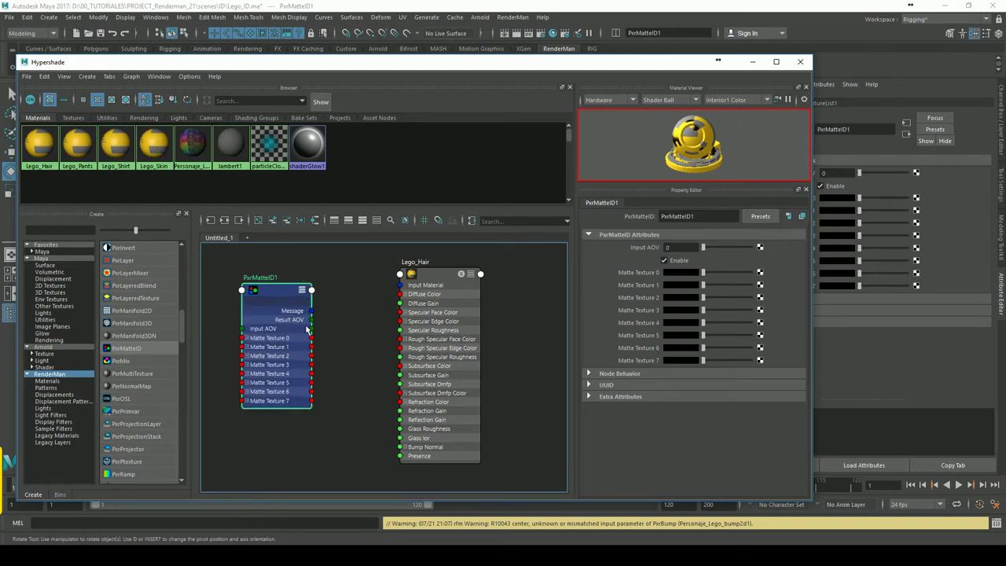
left_click_drag(290, 295, 292, 299)
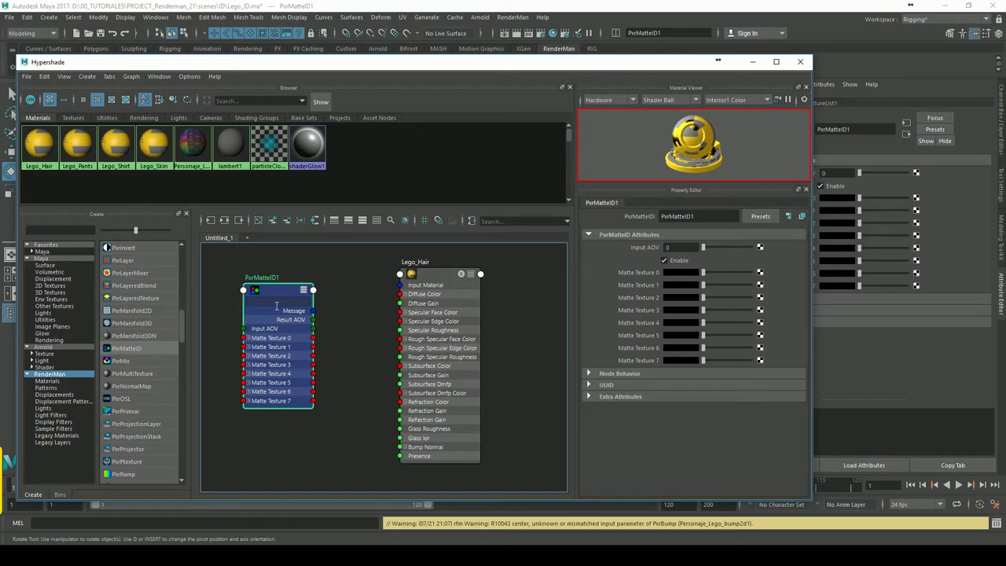
key("1")
key("3")
left_click_drag(283, 297, 276, 291)
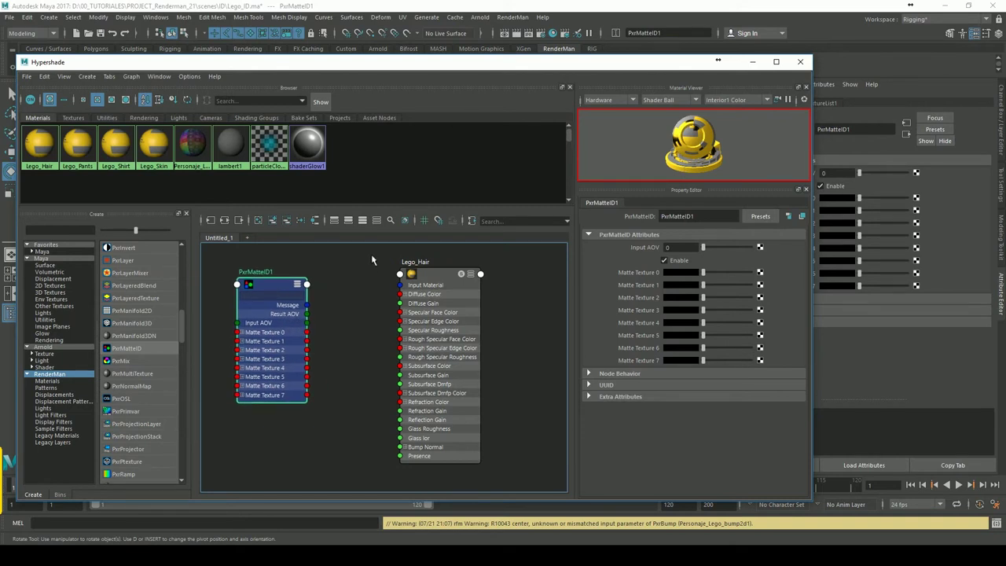
left_click(438, 281)
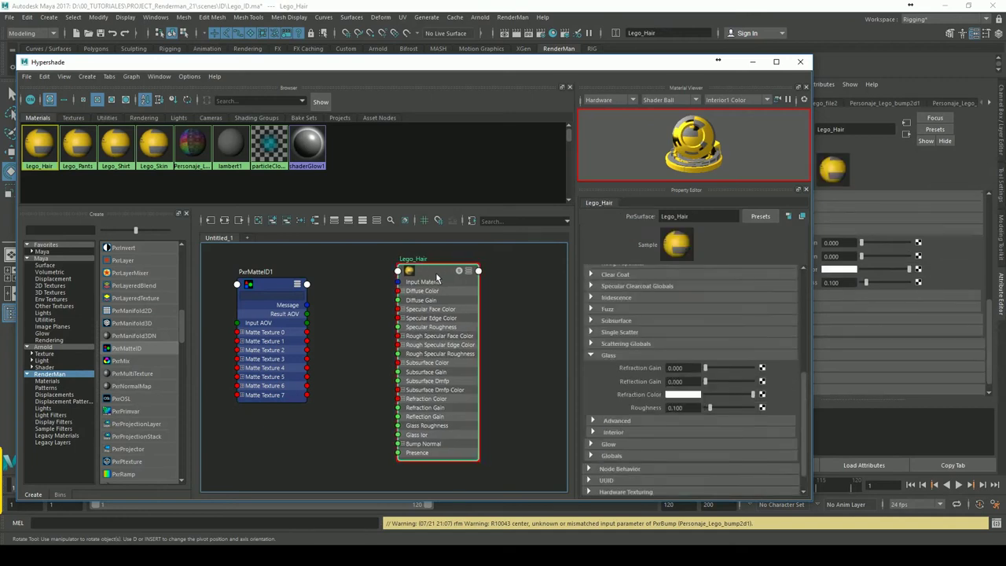
Step: Filter Lego_Hair's inputs for 'utili', wire Result AOV into Utility Pattern[0], and minimize Hypershade
left_click_drag(438, 281, 441, 282)
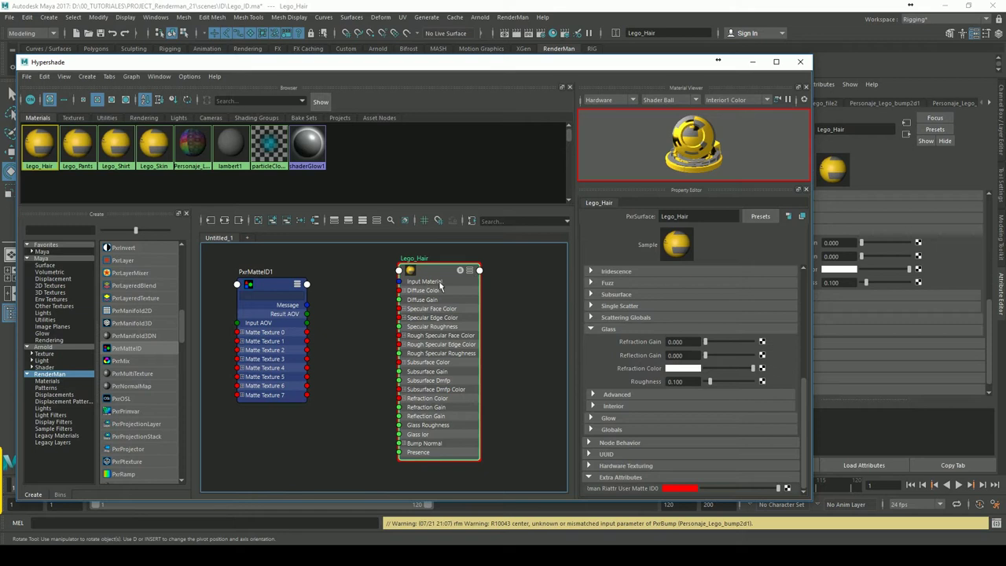
key("3")
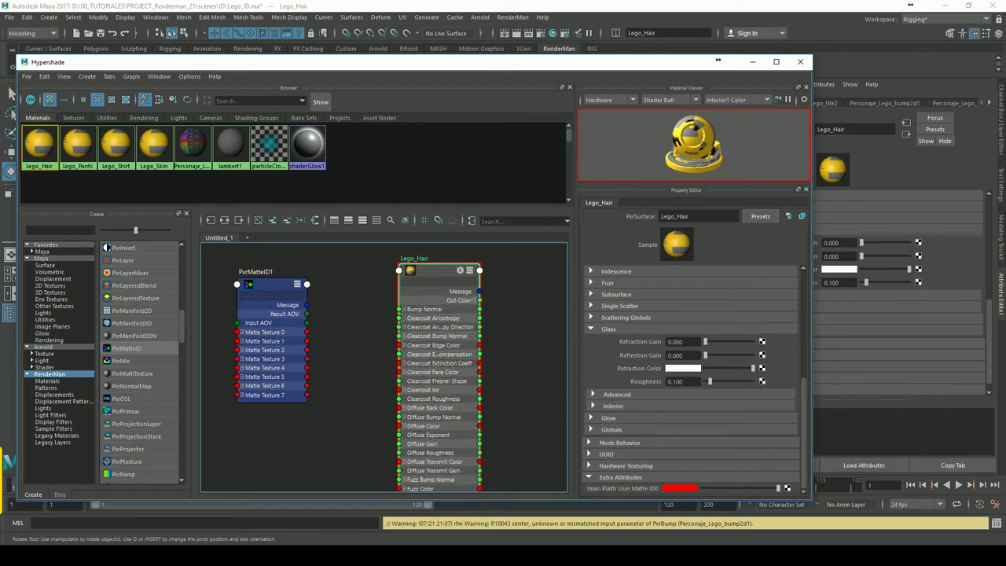
left_click(434, 283)
type("utili")
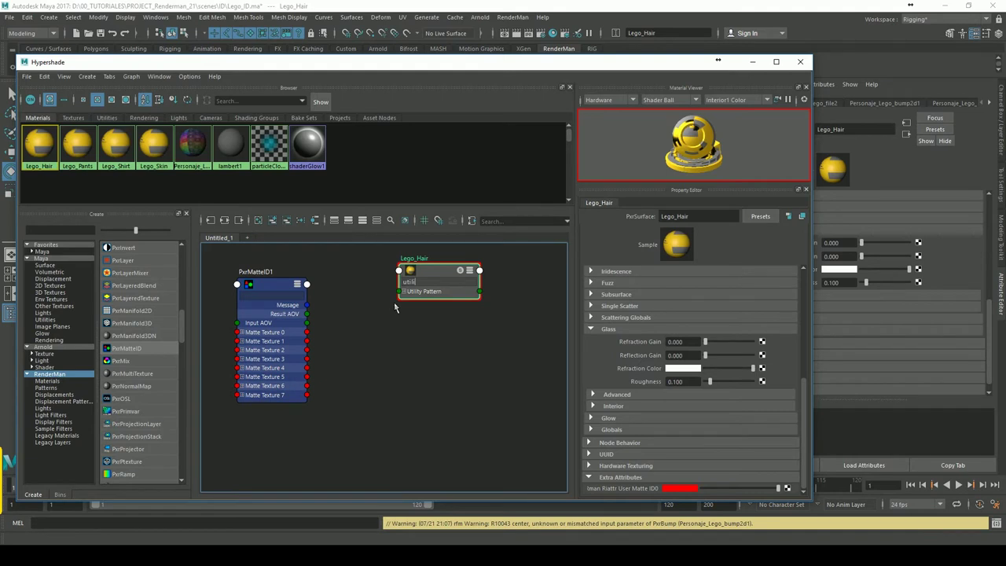
left_click(402, 291)
left_click_drag(410, 301, 399, 319)
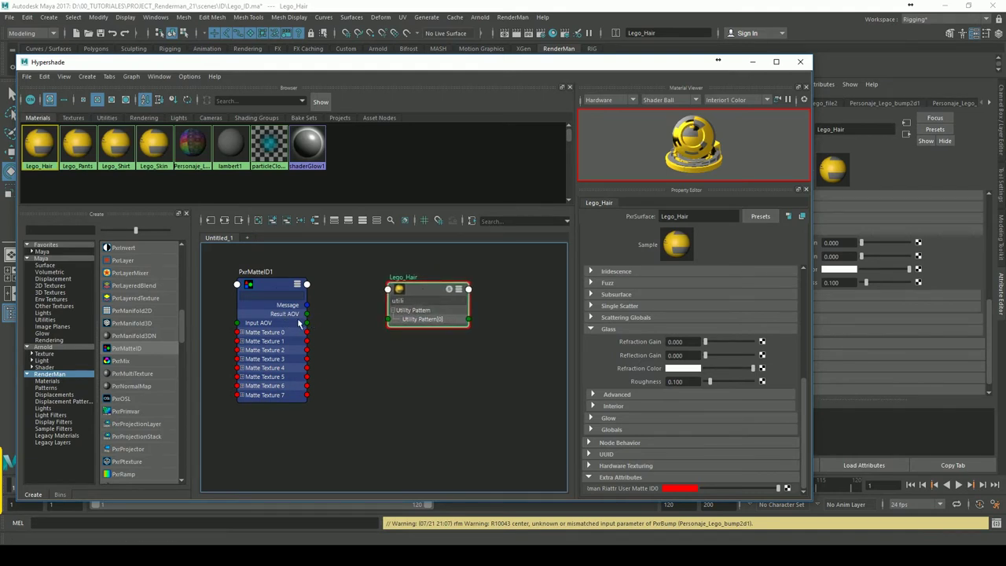
left_click_drag(314, 322, 399, 329)
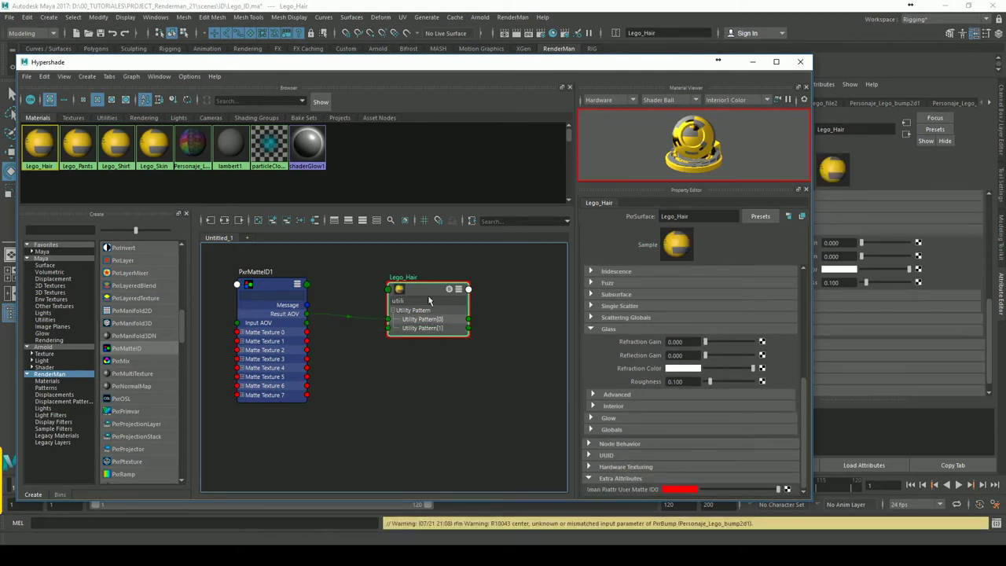
left_click(752, 63)
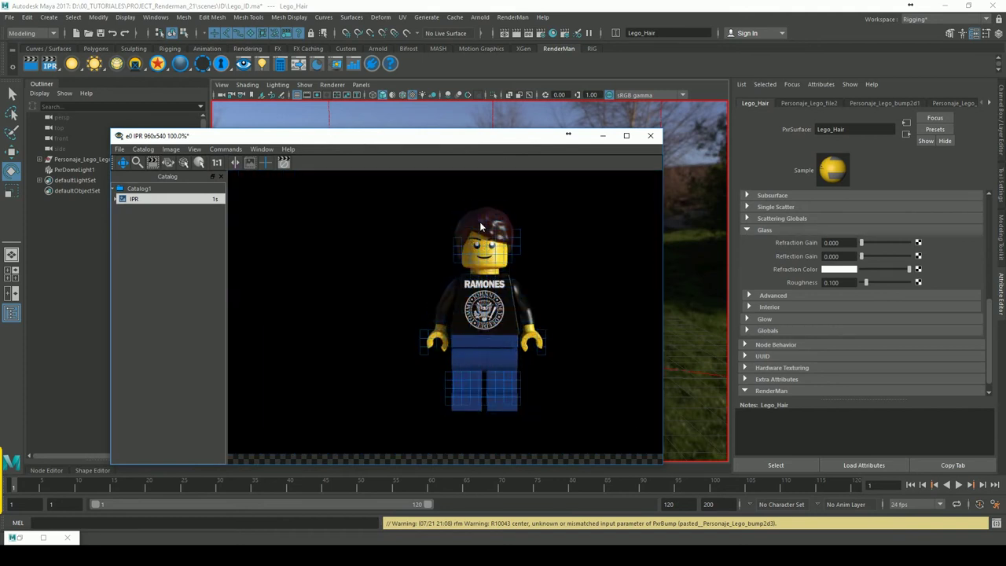
Step: Preview the IPR render's matte ID pass, then go back to the colour render
left_click(115, 200)
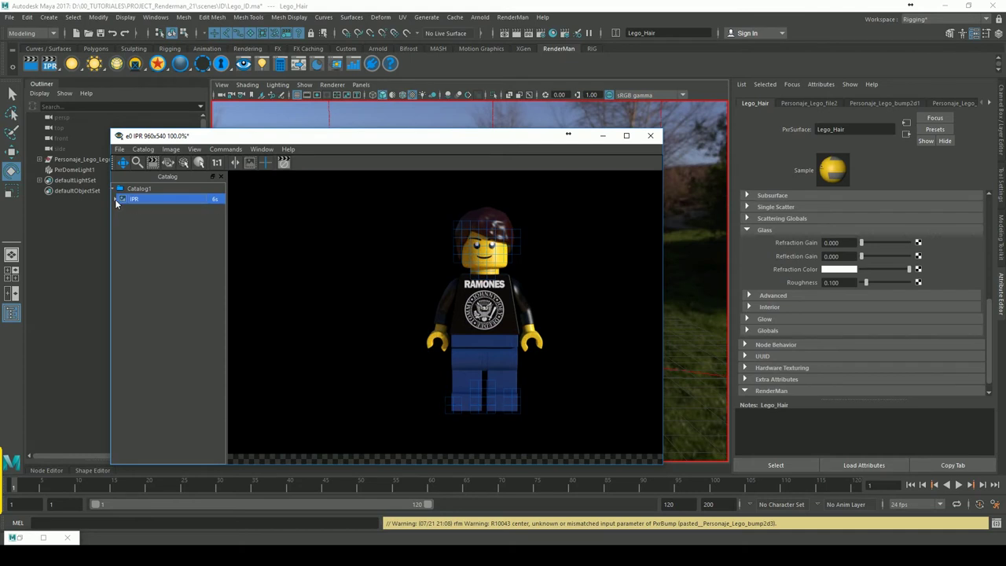
left_click(140, 209)
left_click(149, 200)
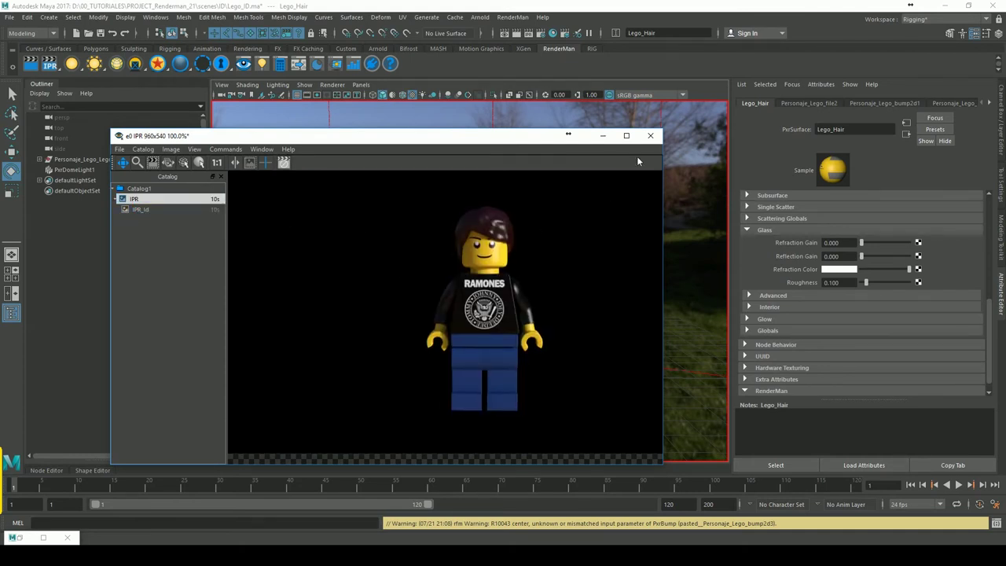
Step: Close the render window and discard the render without saving
left_click(603, 136)
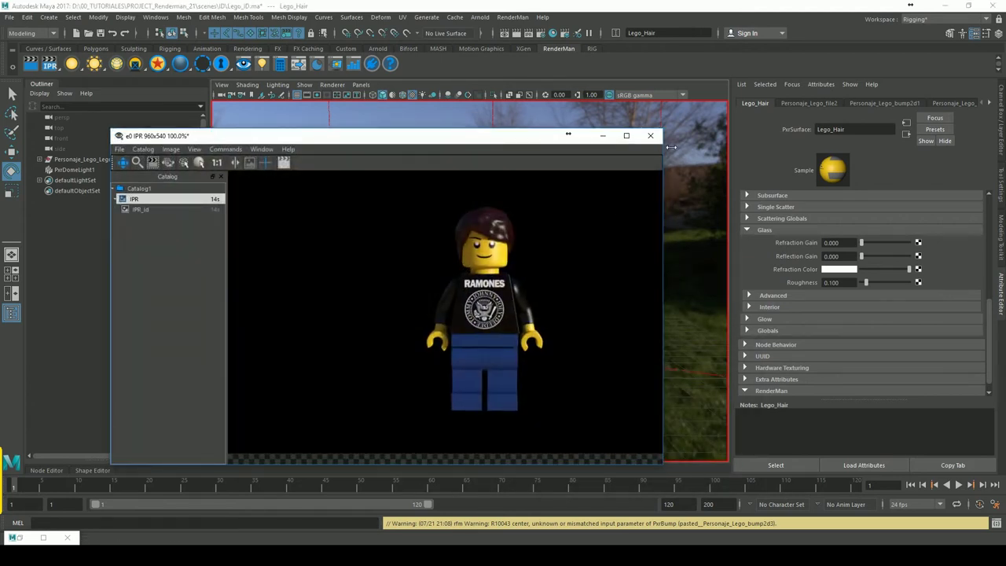
left_click(650, 136)
left_click(529, 294)
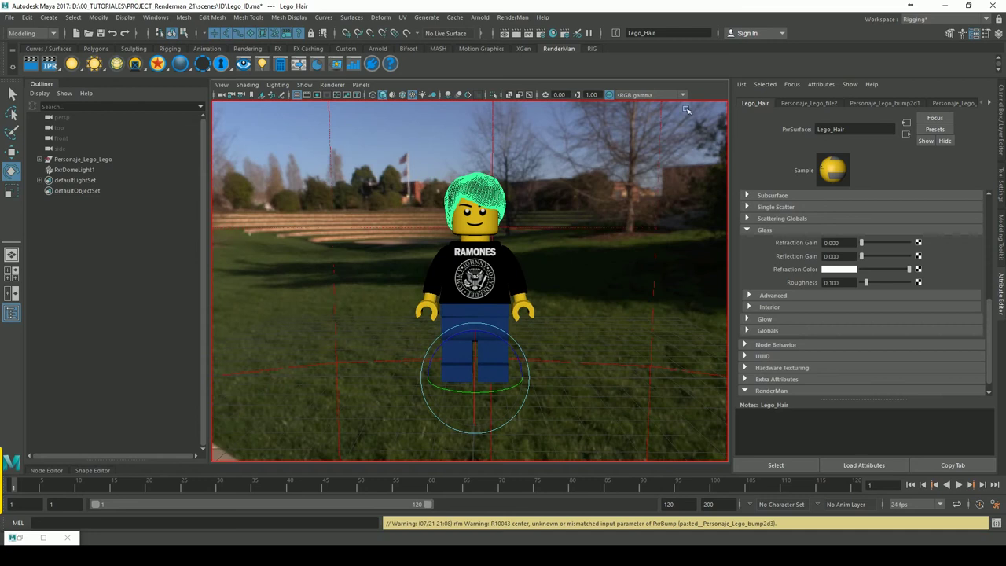
left_click(523, 18)
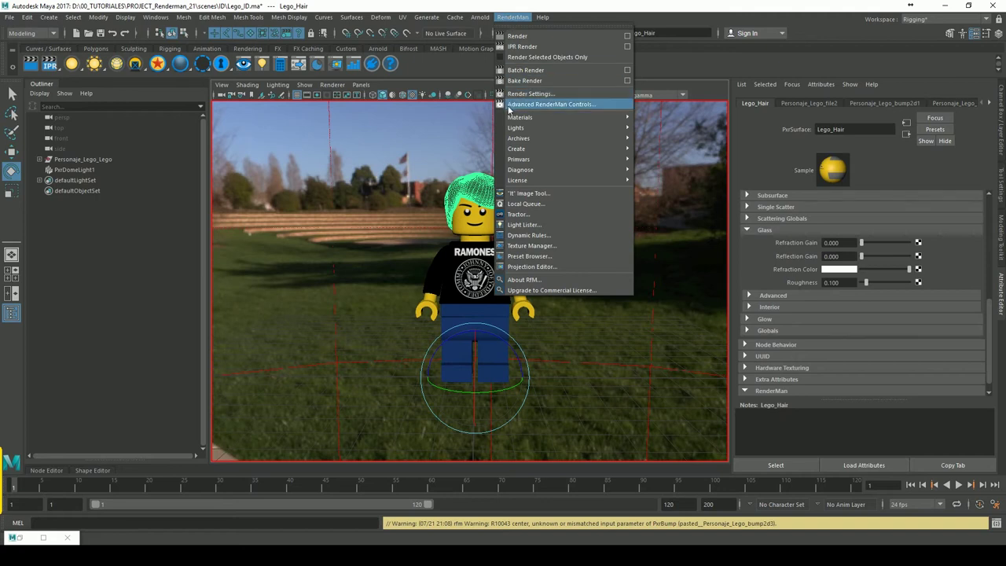
Step: Open the RenderMan controls to the Final render's Outputs settings
left_click(567, 109)
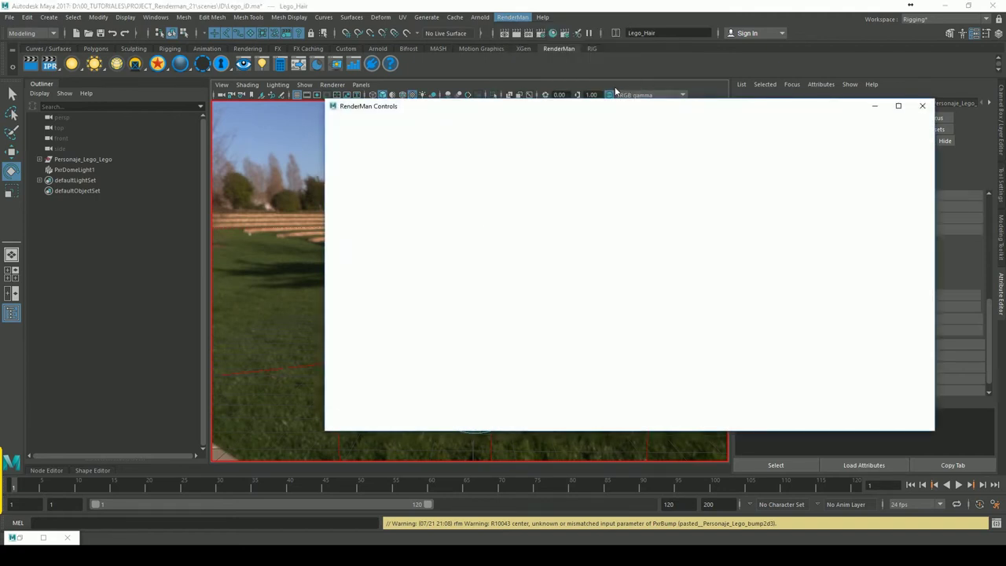
left_click_drag(550, 106, 485, 95)
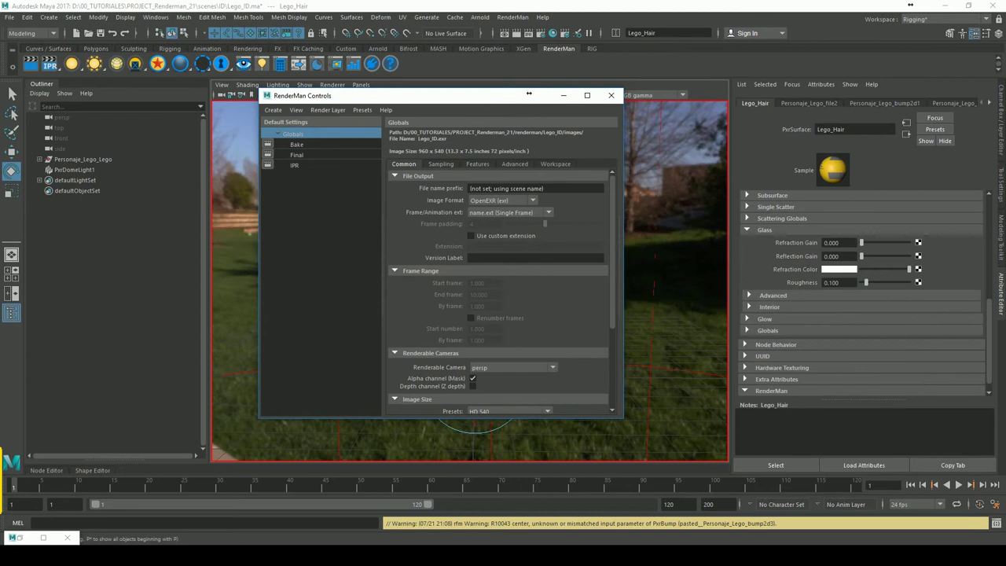
left_click(303, 158)
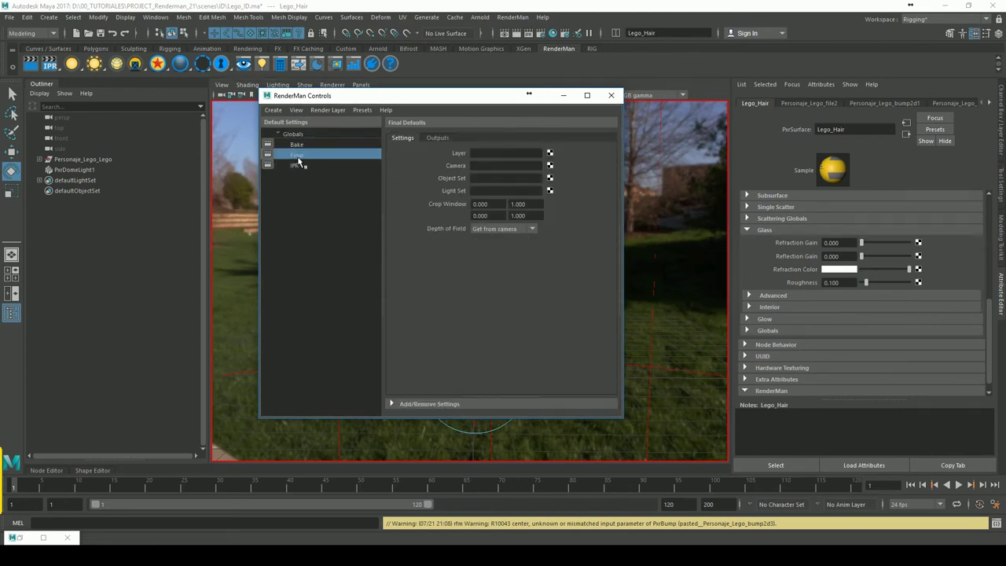
left_click(447, 143)
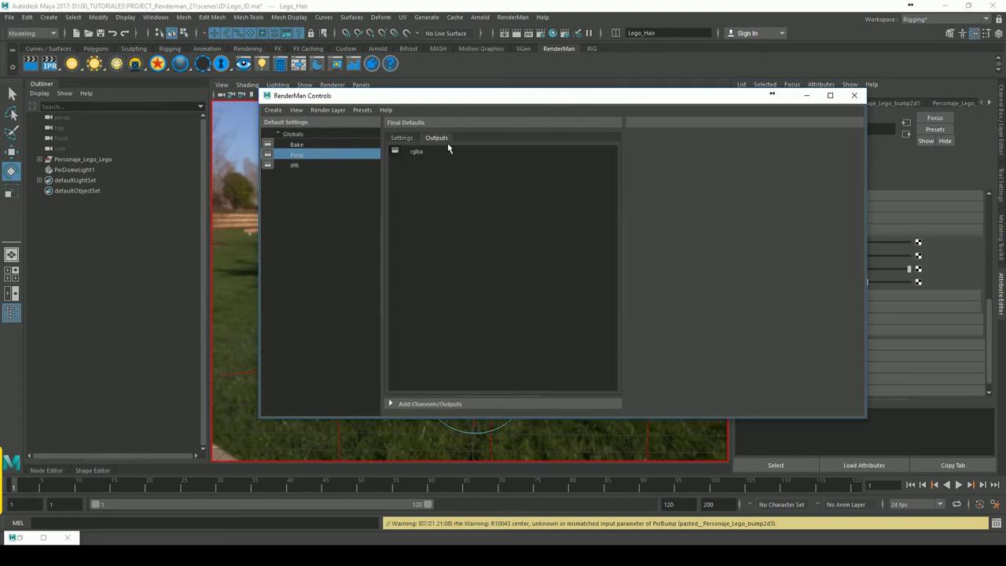
Step: Create a render output from the MatteID0 channel in the Matte channels
left_click(397, 407)
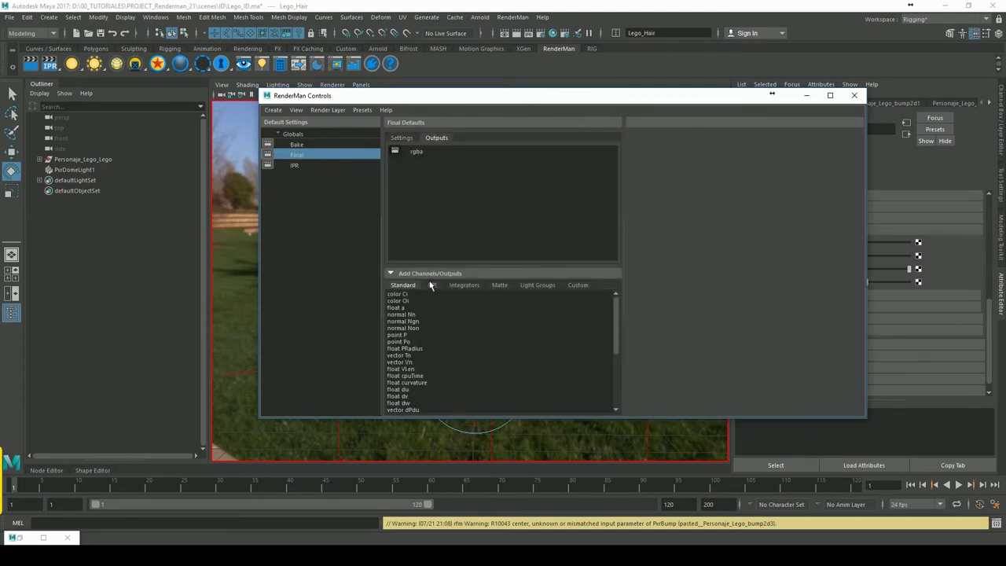
left_click(501, 286)
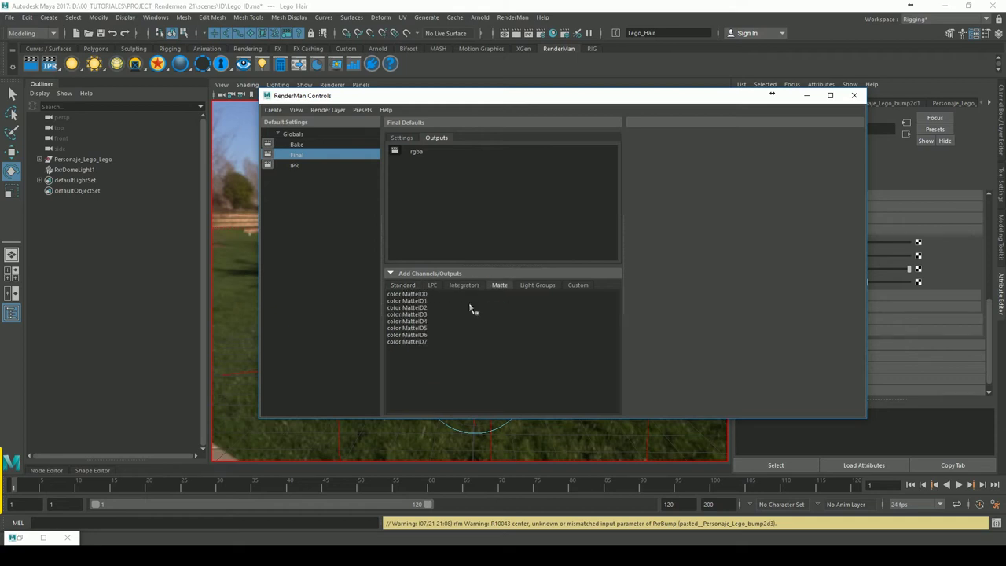
left_click(423, 296)
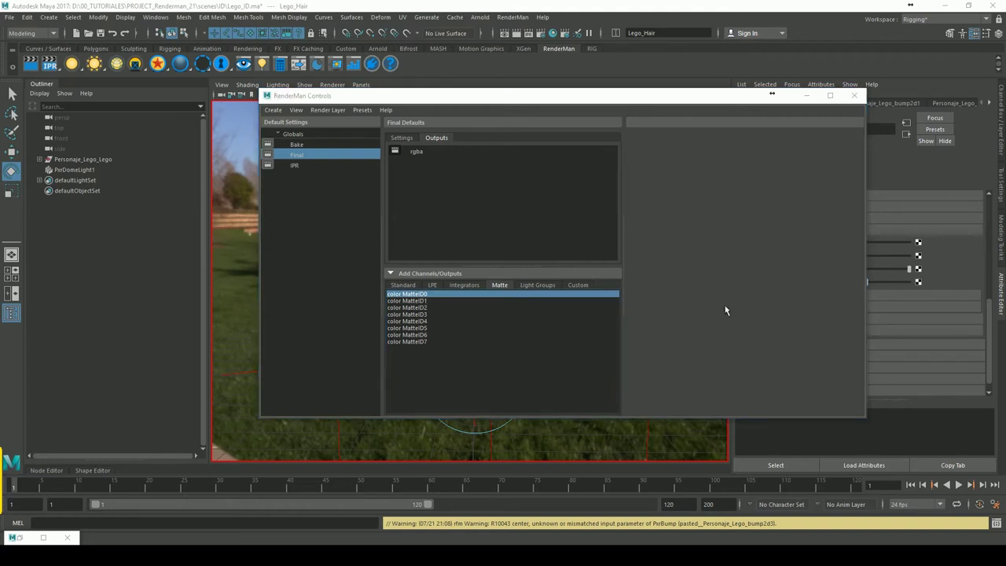
left_click(429, 298)
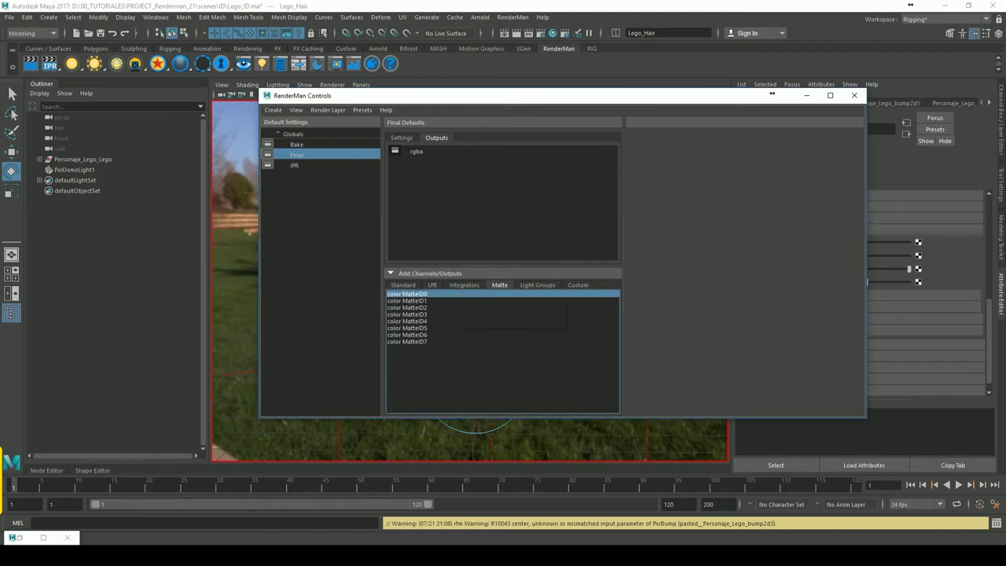
right_click(438, 297)
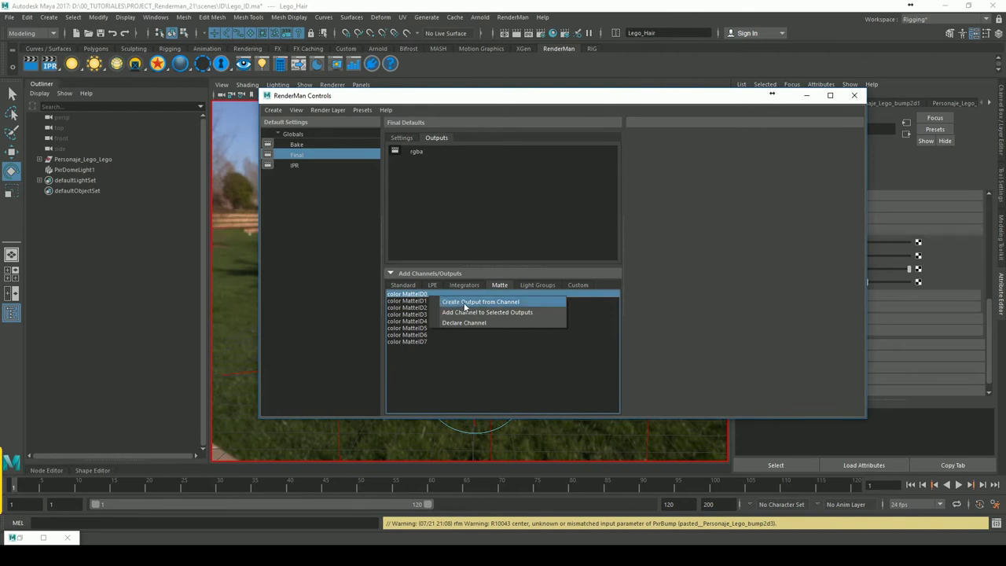
left_click(467, 303)
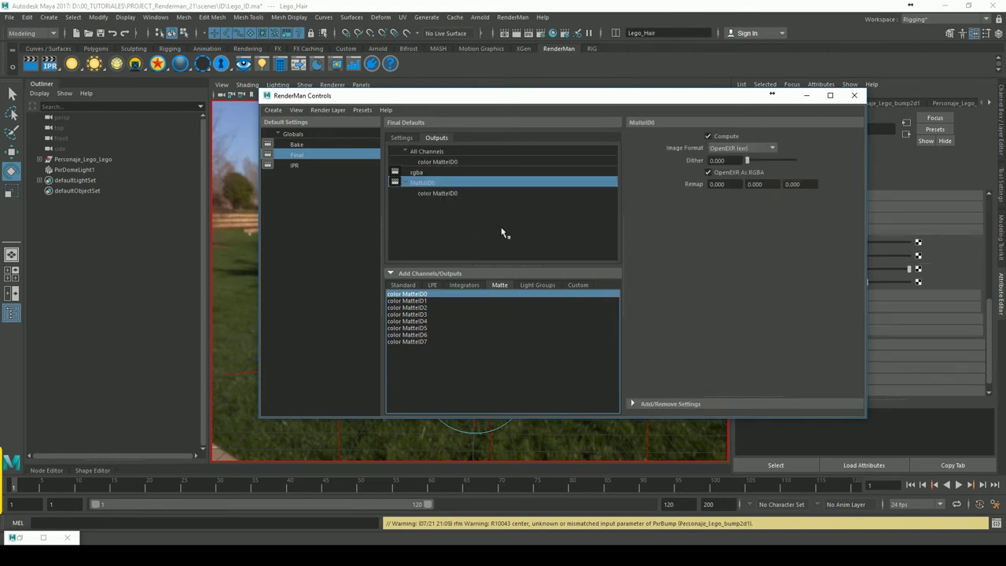
left_click(807, 95)
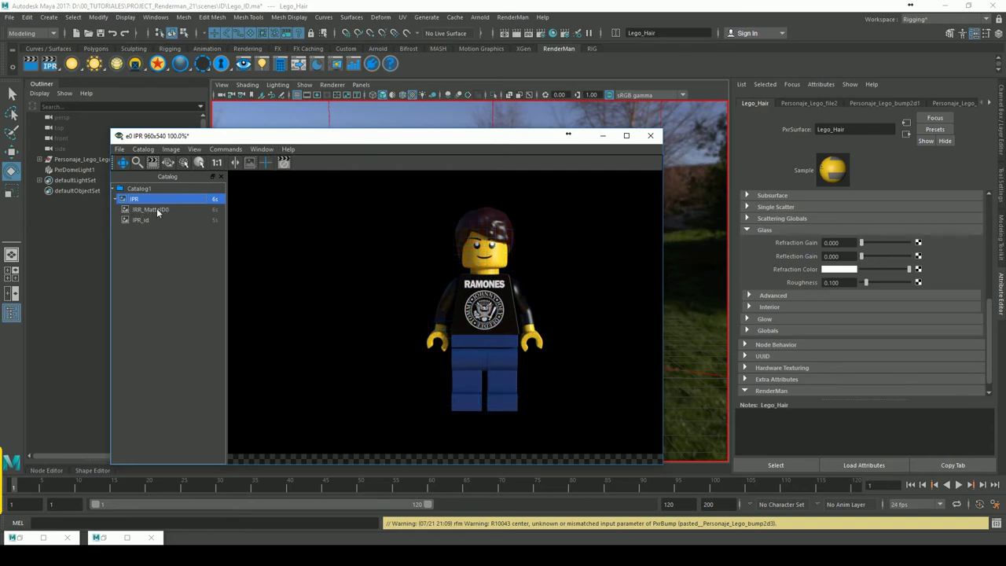
Step: Inspect the IRR_MatteID0 pass with the hair in red, discard the IT render, and reopen Hypershade
left_click(157, 209)
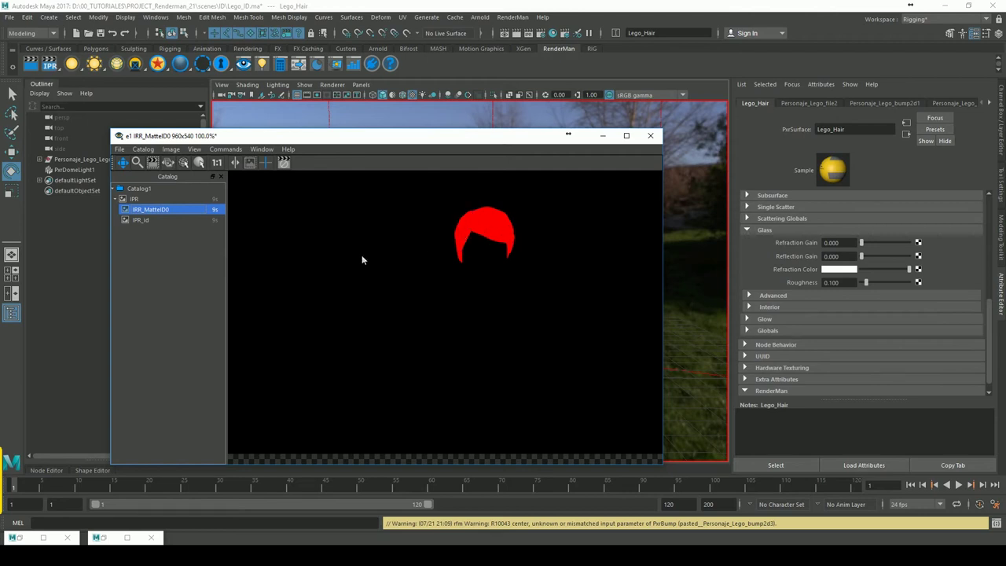
left_click(190, 302)
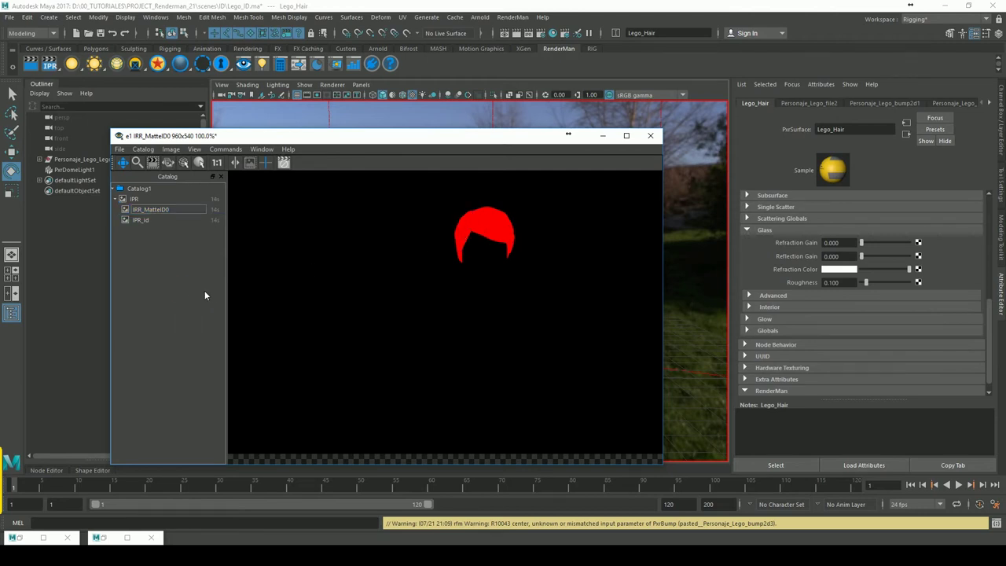
left_click(650, 136)
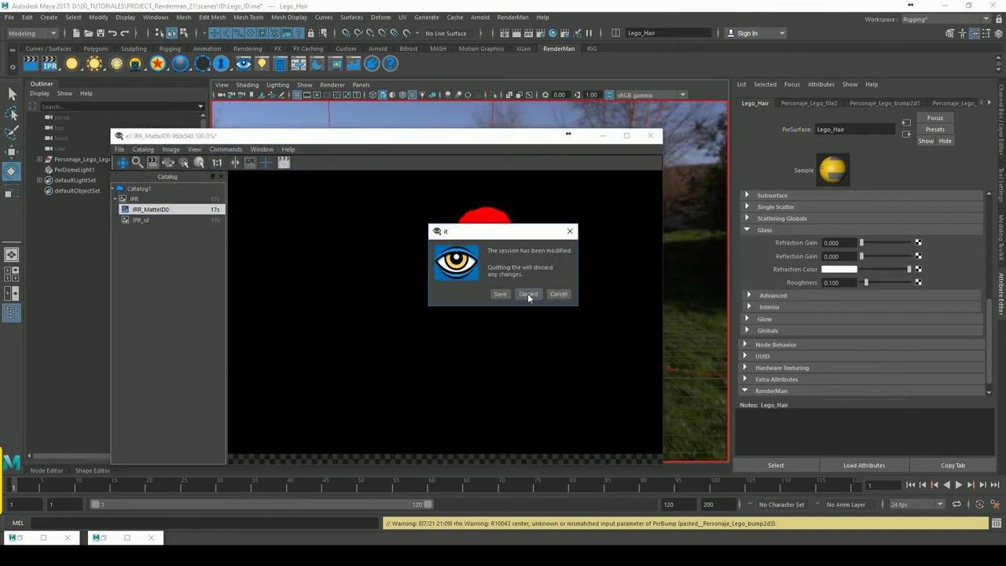
left_click(528, 294)
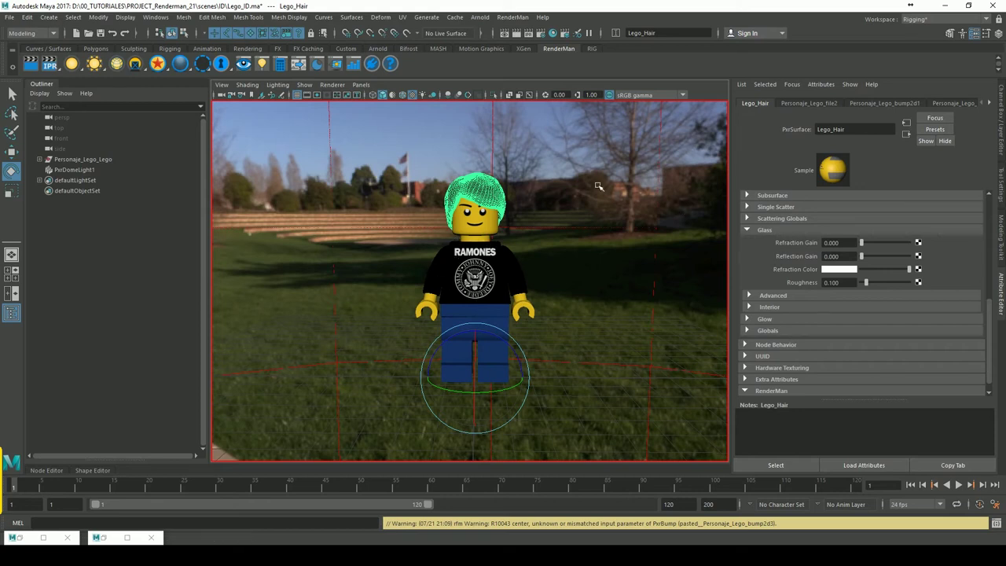
left_click(557, 40)
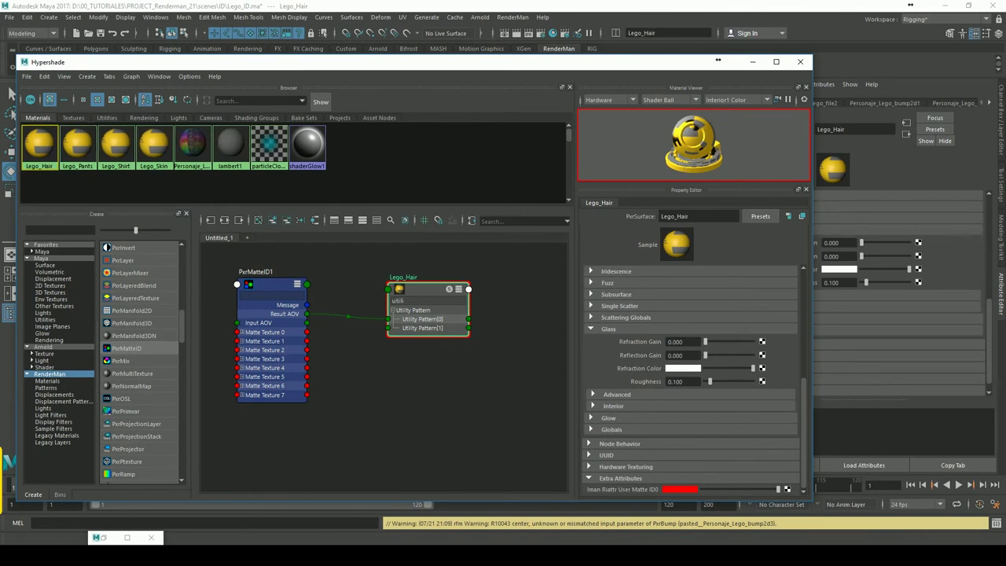
Step: Graph Lego_Skin alone and place a new PxrMatteID2 node to its left
left_click(265, 223)
left_click(86, 157)
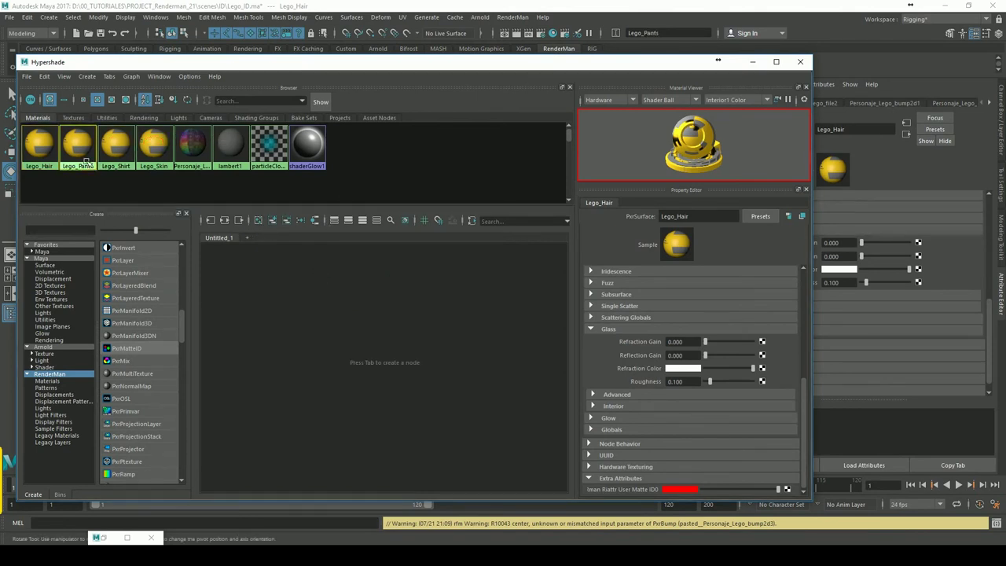
left_click(155, 154)
left_click(272, 221)
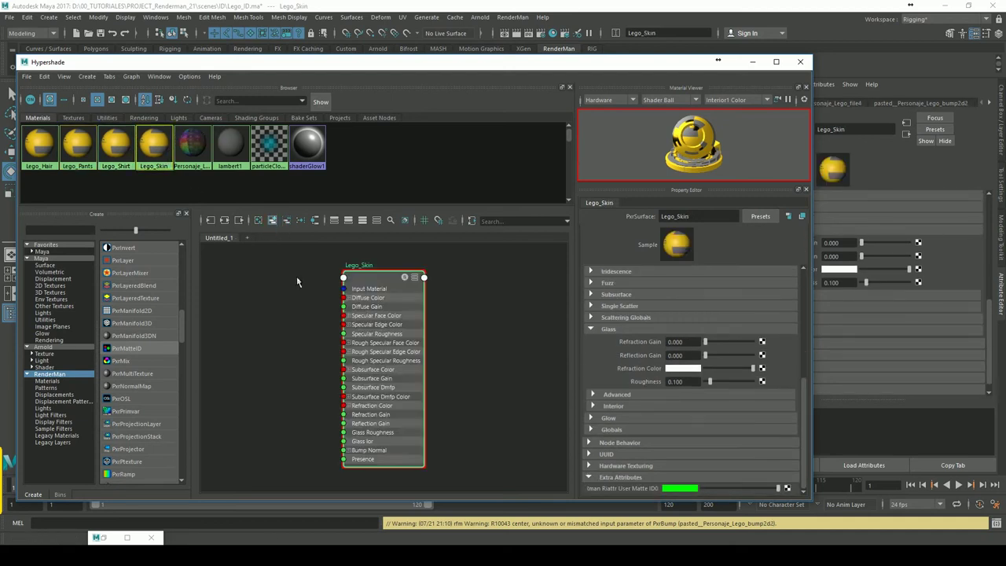
left_click(126, 348)
left_click_drag(472, 337, 252, 315)
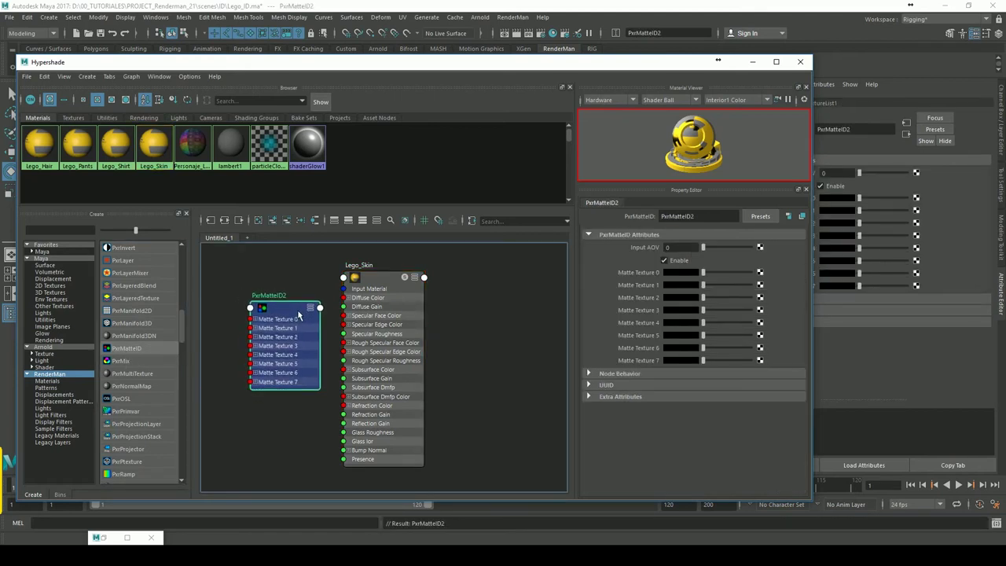
left_click(679, 248)
left_click_drag(287, 315, 278, 312)
left_click_drag(382, 283, 434, 281)
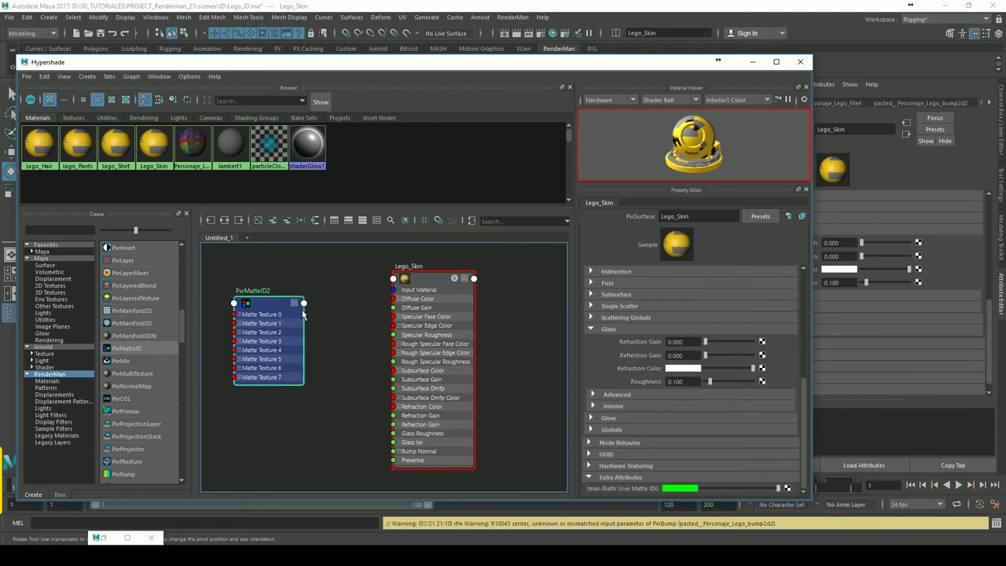
Step: Connect PxrMatteID2's Result AOV to Lego_Skin's Utility Pattern[0] input
left_click(303, 314)
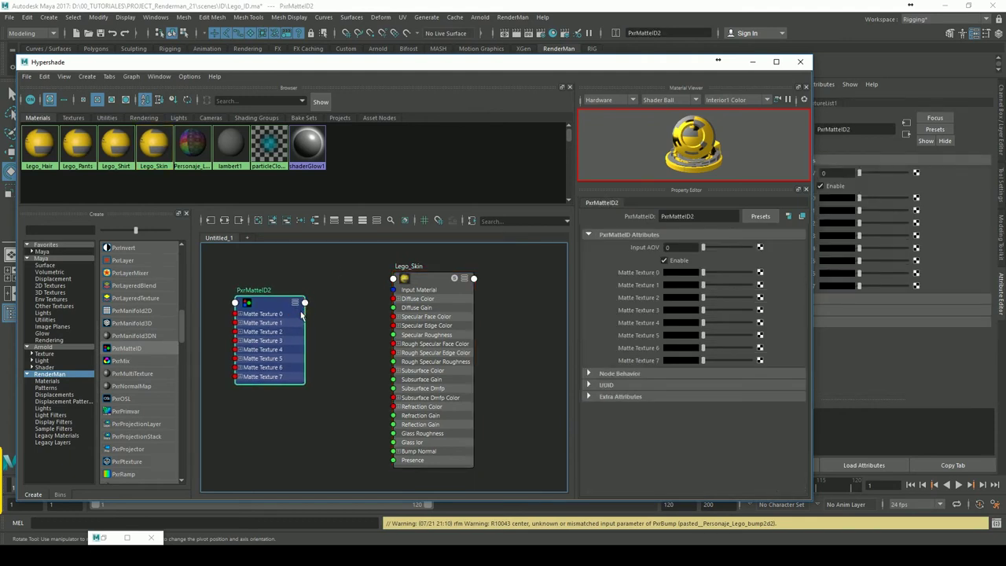
left_click_drag(284, 312, 284, 311)
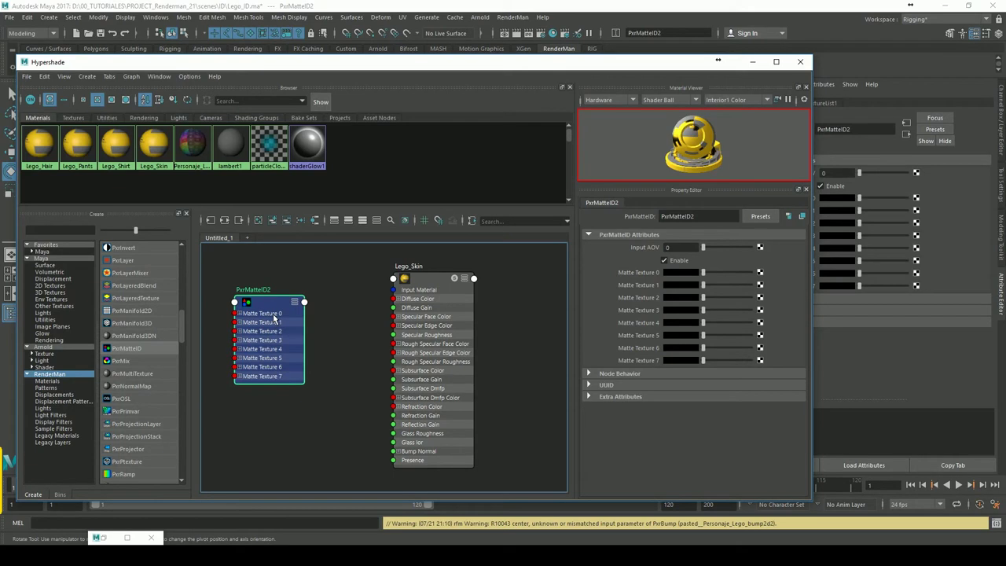
key("3")
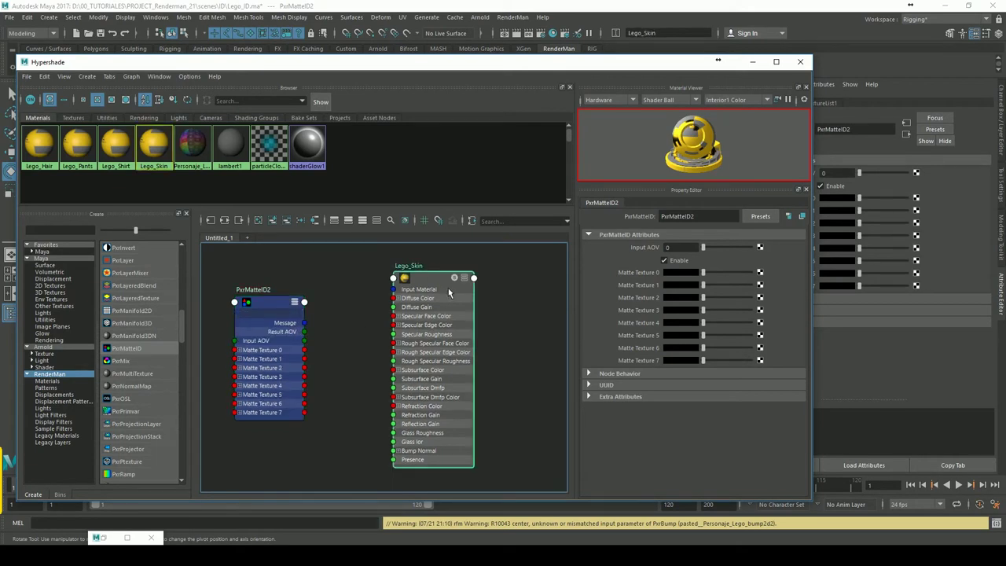
left_click(422, 295)
key("3")
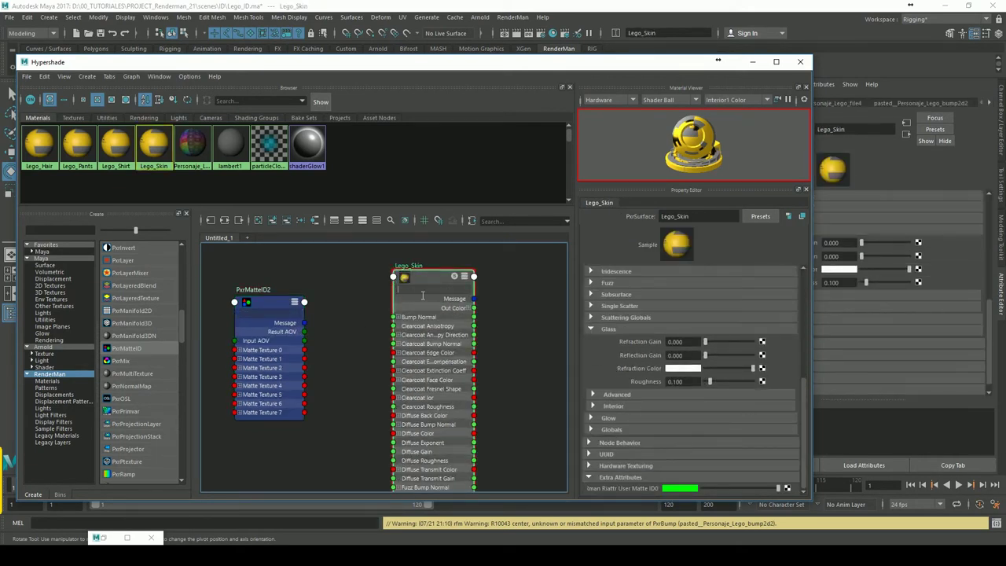
type("utili")
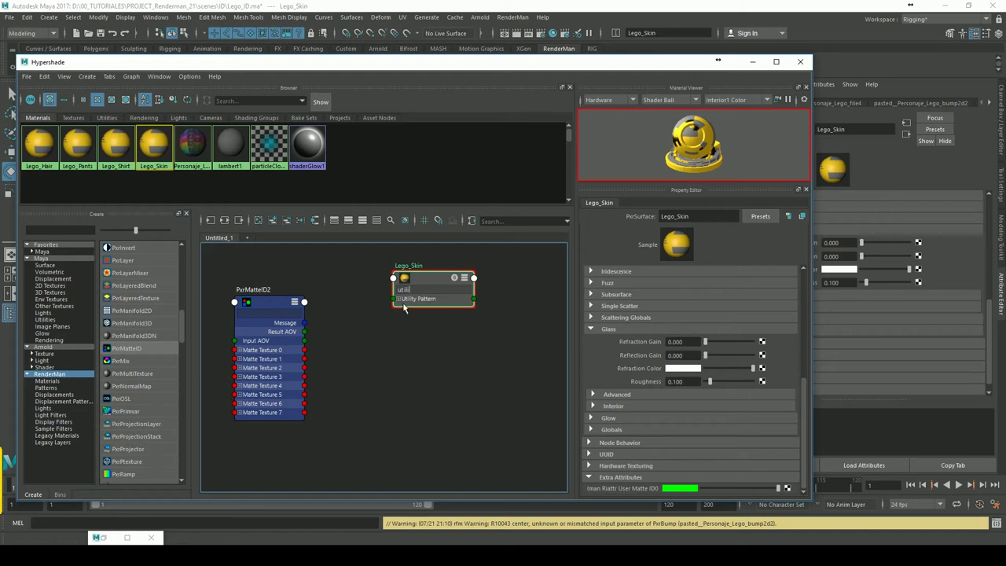
left_click(403, 304)
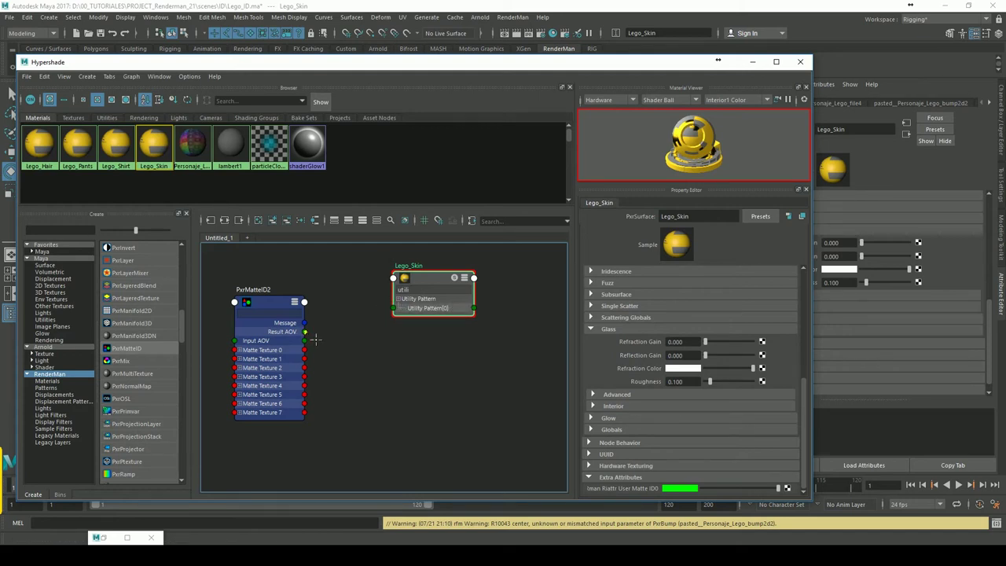
left_click_drag(314, 338, 394, 309)
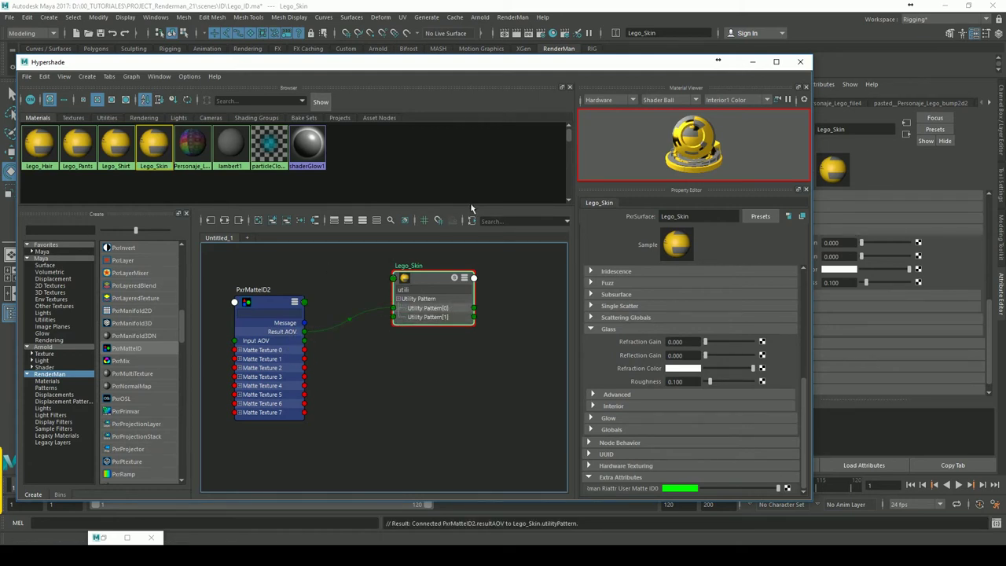
Step: Run an IPR render, check IRR_MatteID0 shows the skin green beside red hair, then discard it
left_click(753, 62)
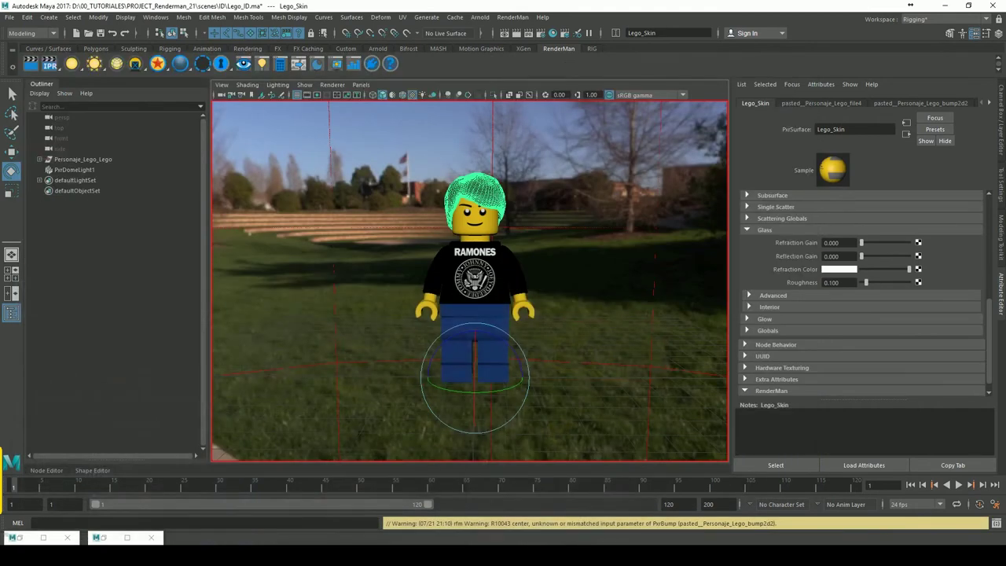
left_click(529, 33)
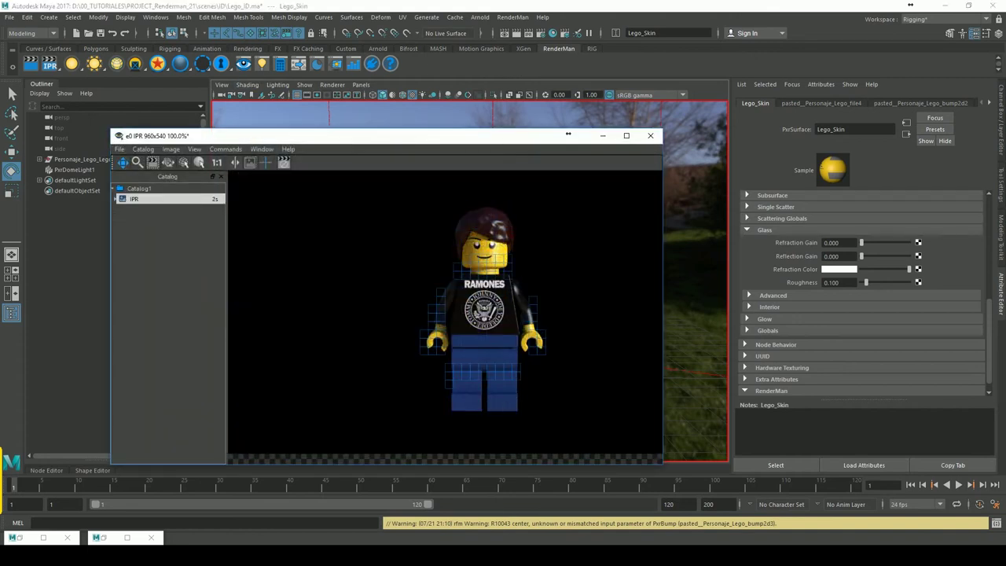
left_click(146, 210)
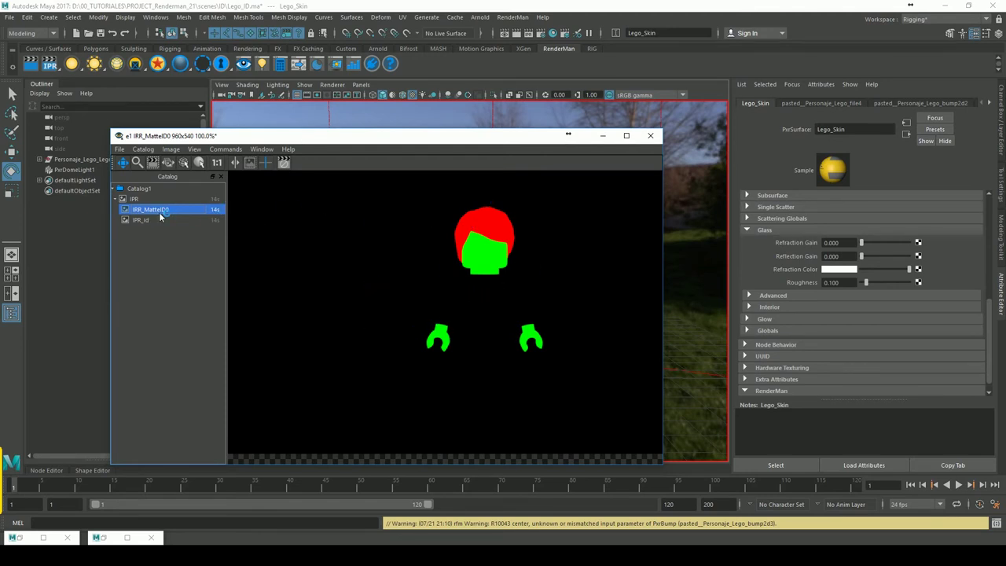
left_click(650, 135)
left_click(527, 292)
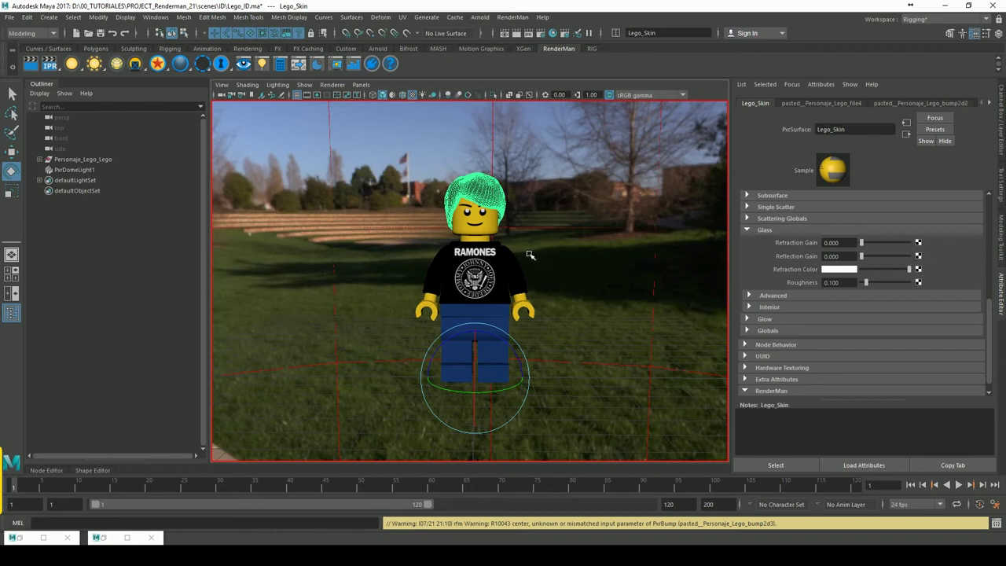
Step: Bring back and re-hide the RenderMan Controls, then restore the Hypershade window
left_click(102, 538)
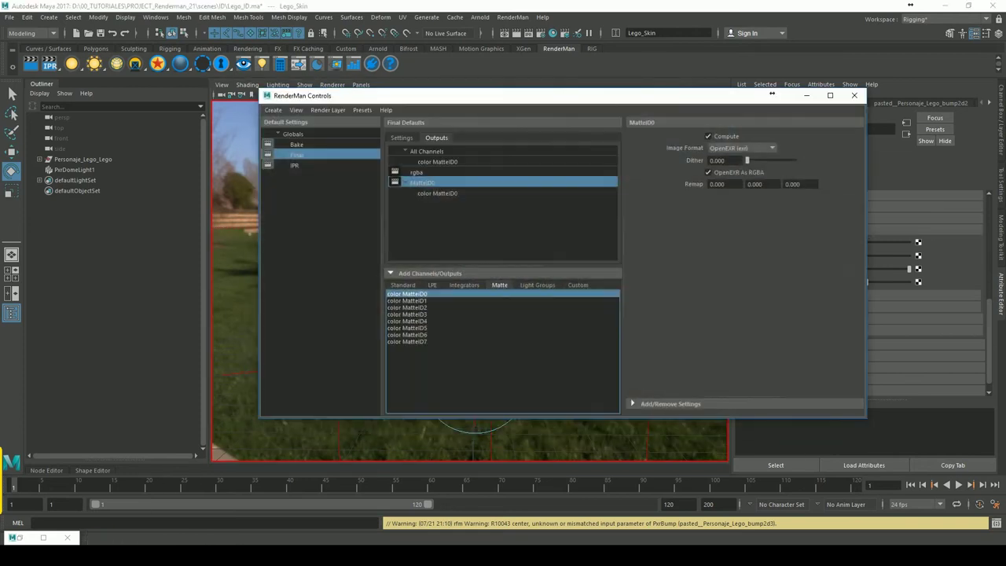
left_click(855, 95)
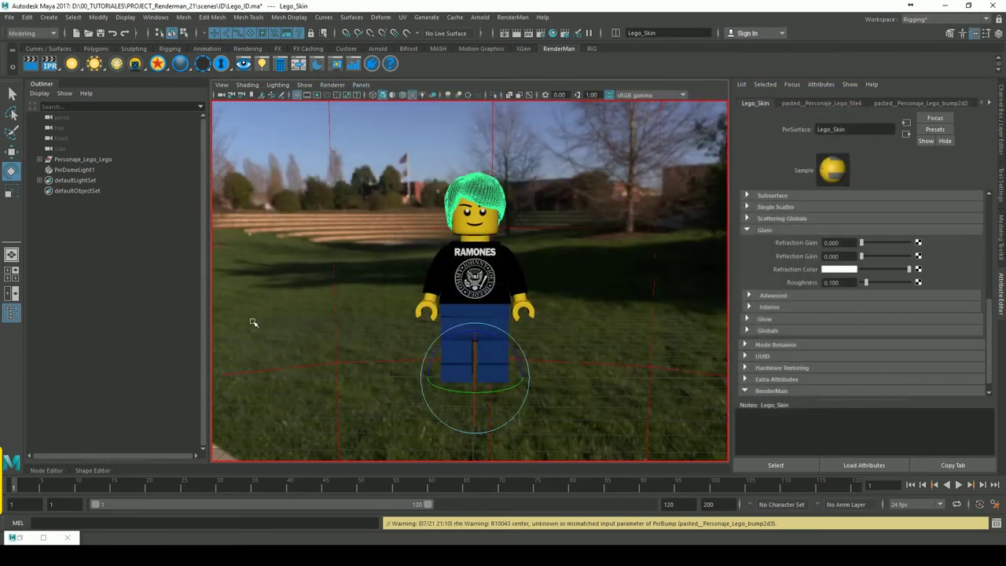
left_click(24, 538)
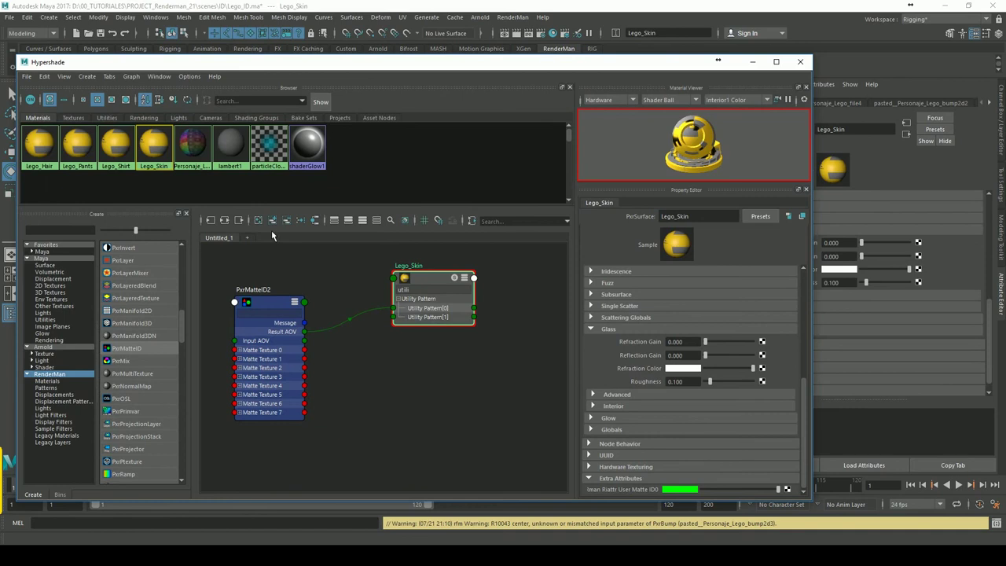
Step: Graph Lego_Shirt alone and place a new PxrMatteID3 node to its left
left_click(258, 221)
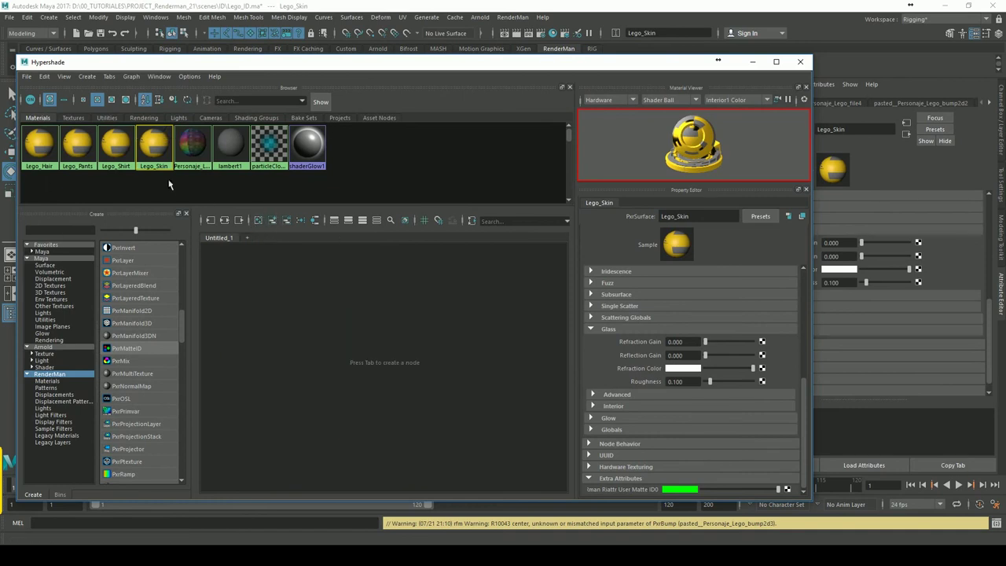
left_click(122, 157)
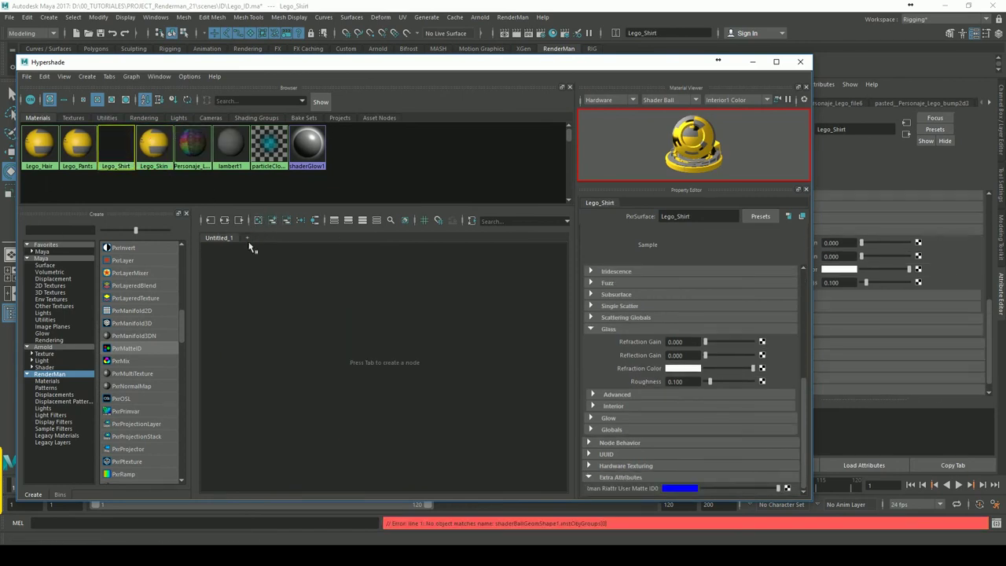
left_click(271, 220)
left_click_drag(358, 279, 403, 280)
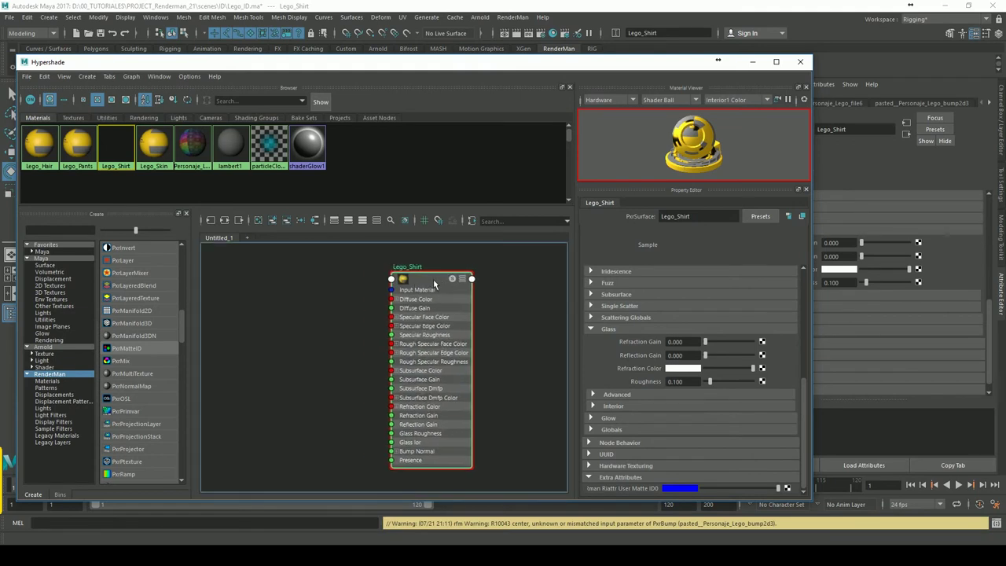
mouse_move(130, 348)
left_mouse_down()
mouse_move(261, 355)
mouse_move(227, 356)
left_mouse_up()
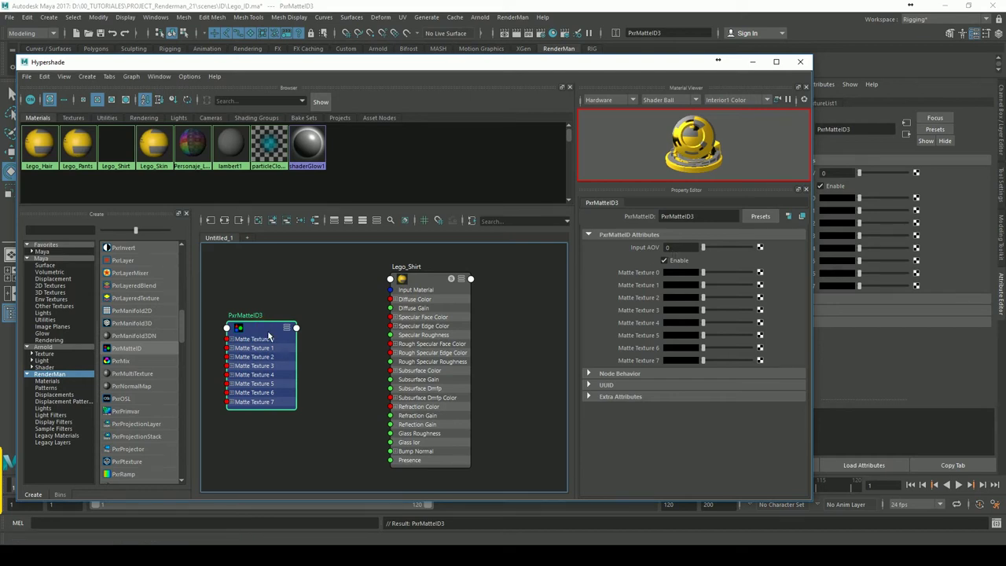
Step: Connect PxrMatteID3's Result AOV to Lego_Shirt's Utility Pattern[0] and close Hypershade
left_click(433, 289)
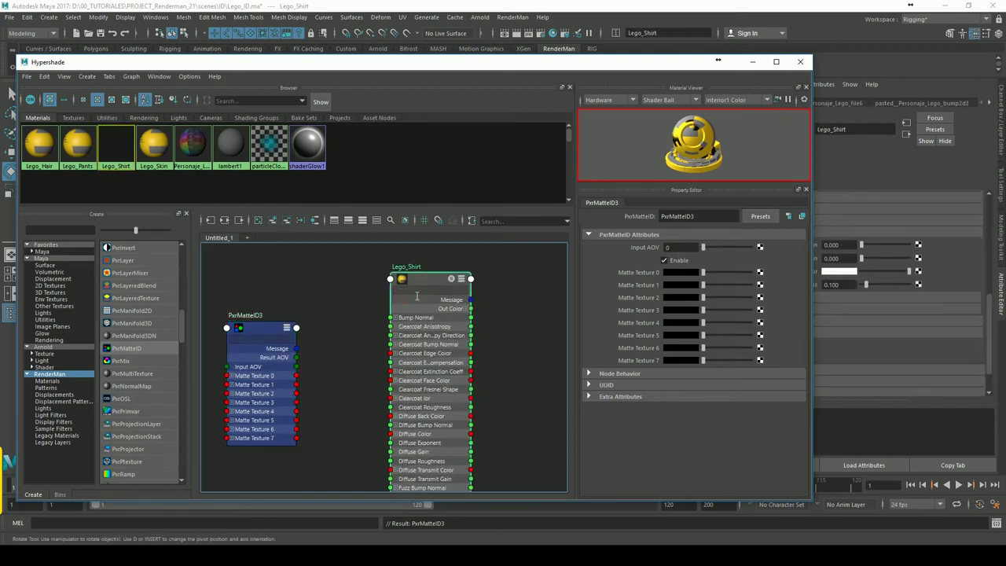
type("utili")
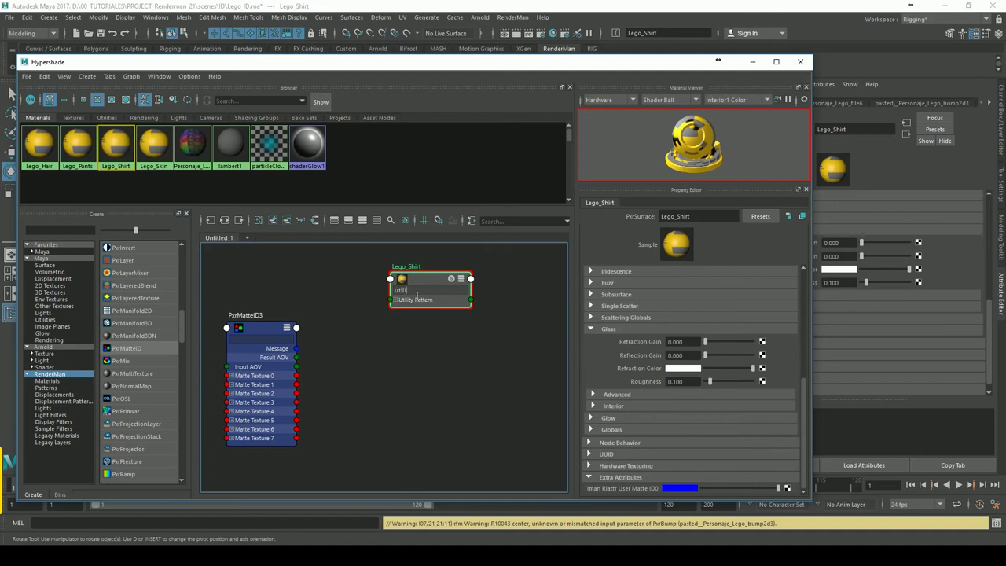
left_click(398, 303)
left_click_drag(299, 367, 391, 308)
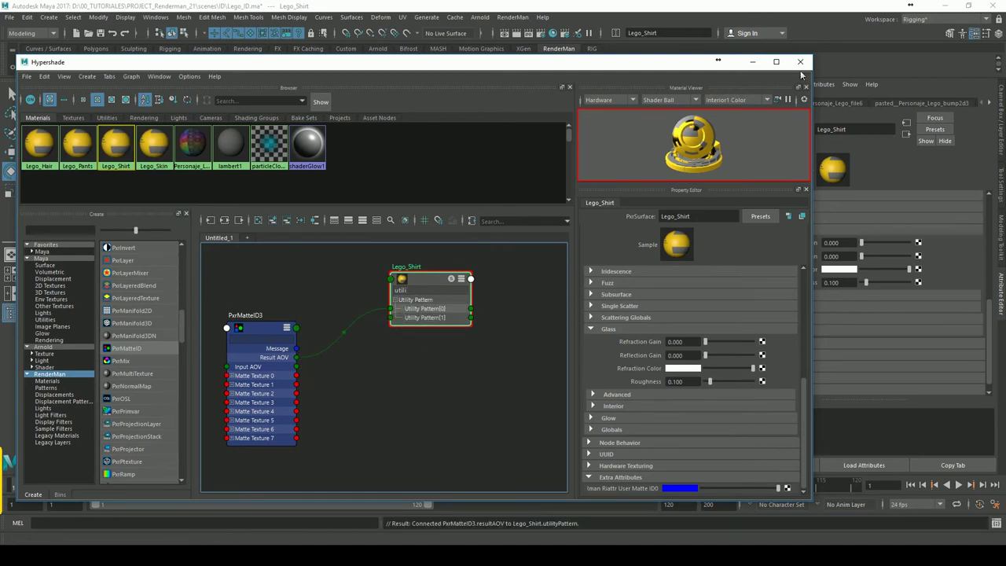
left_click(752, 61)
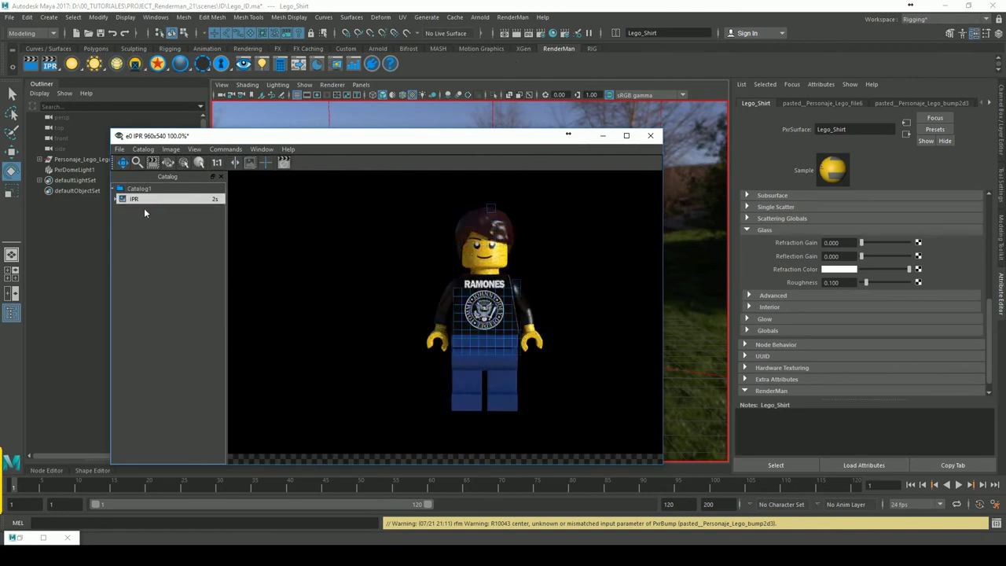
left_click(121, 198)
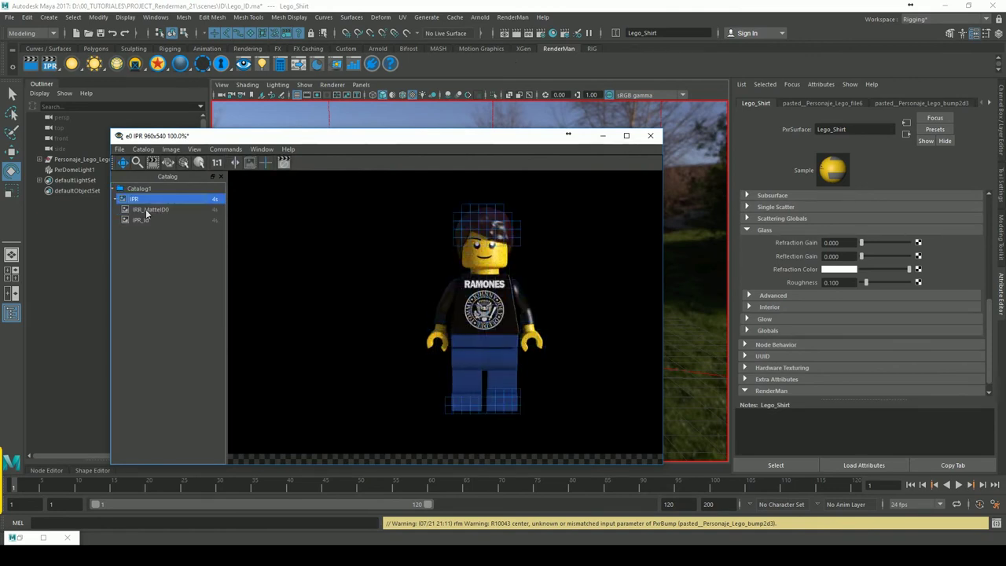
left_click(150, 210)
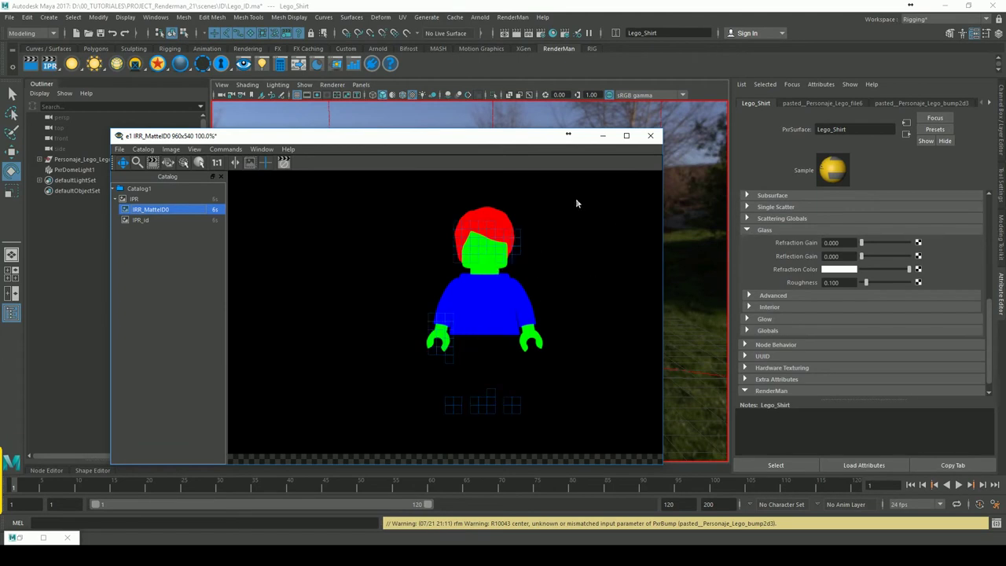
left_click(651, 135)
left_click(532, 298)
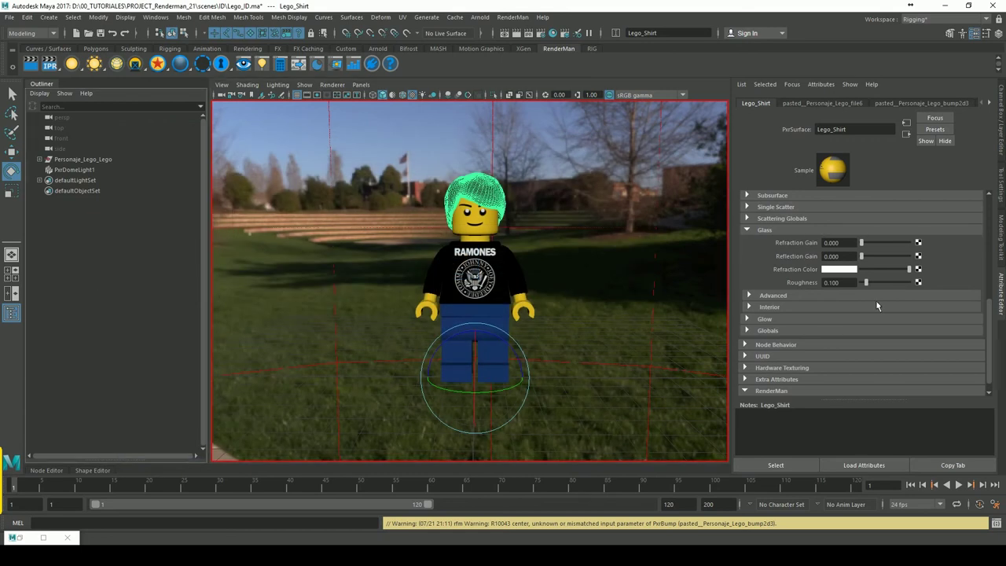
left_click_drag(997, 310, 997, 325)
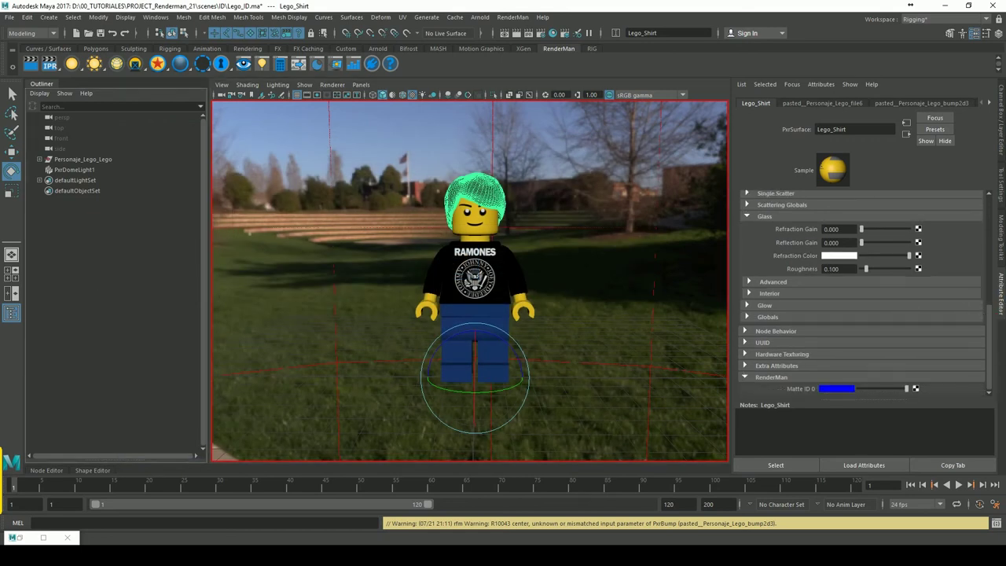
left_click(12, 154)
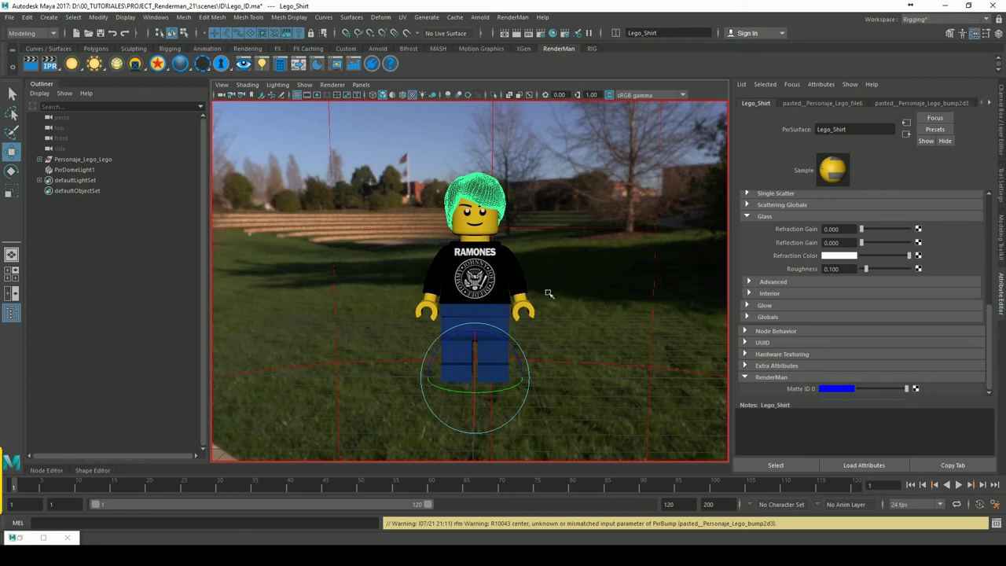
left_click(77, 161)
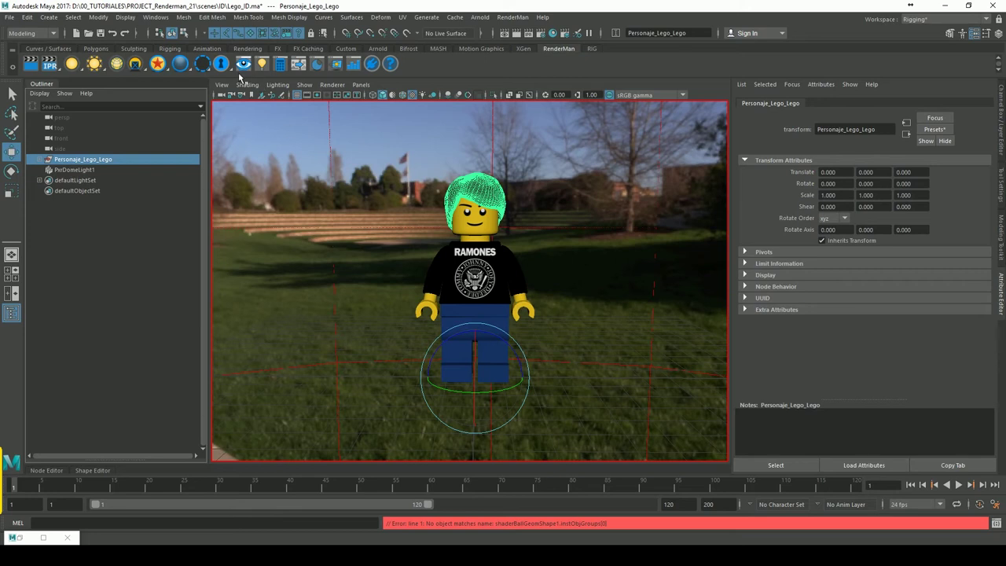
Step: Graph Lego_Pants with a new PxrMatteID4 node beside it, set to Input AOV 1
left_click(553, 34)
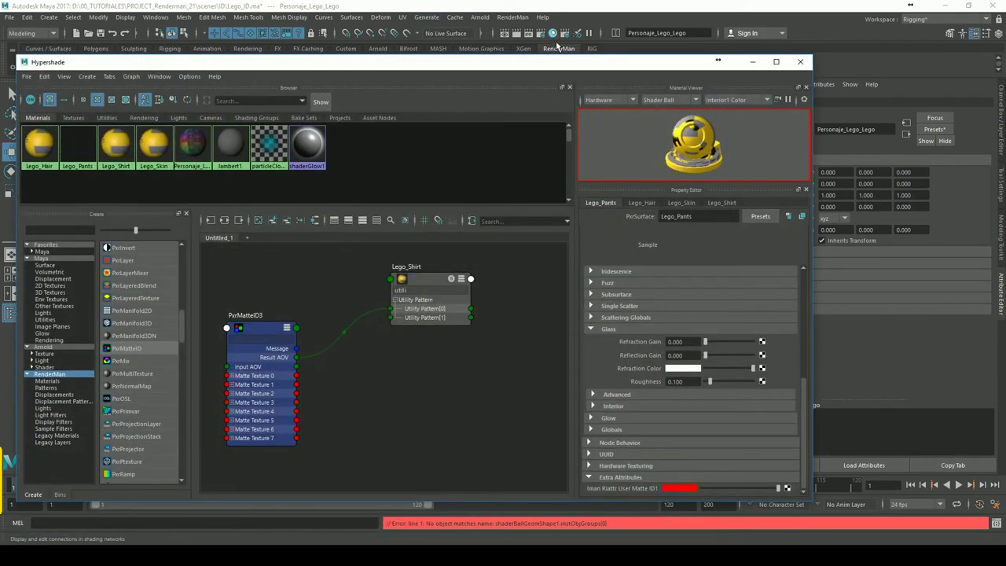
left_click(257, 220)
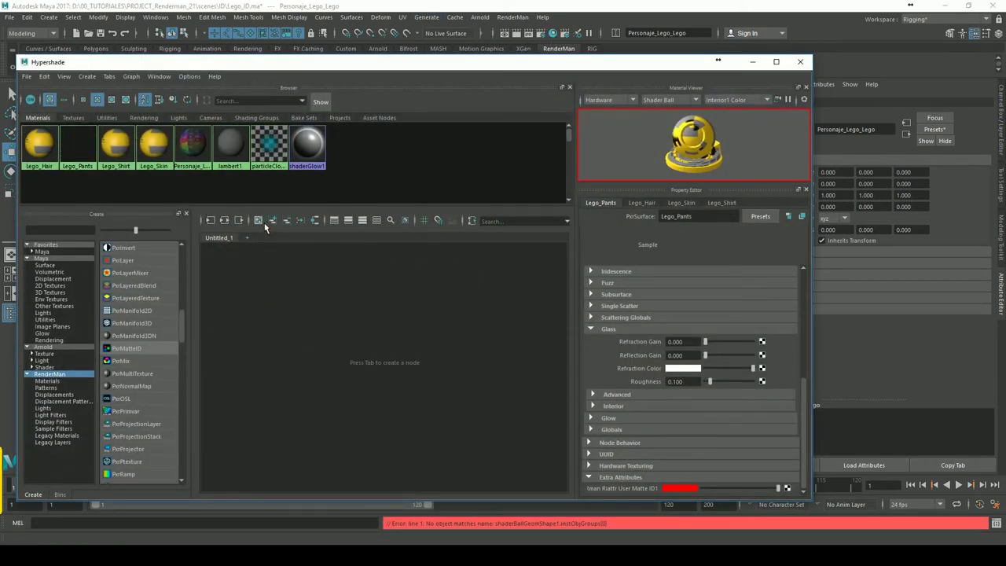
left_click(88, 164)
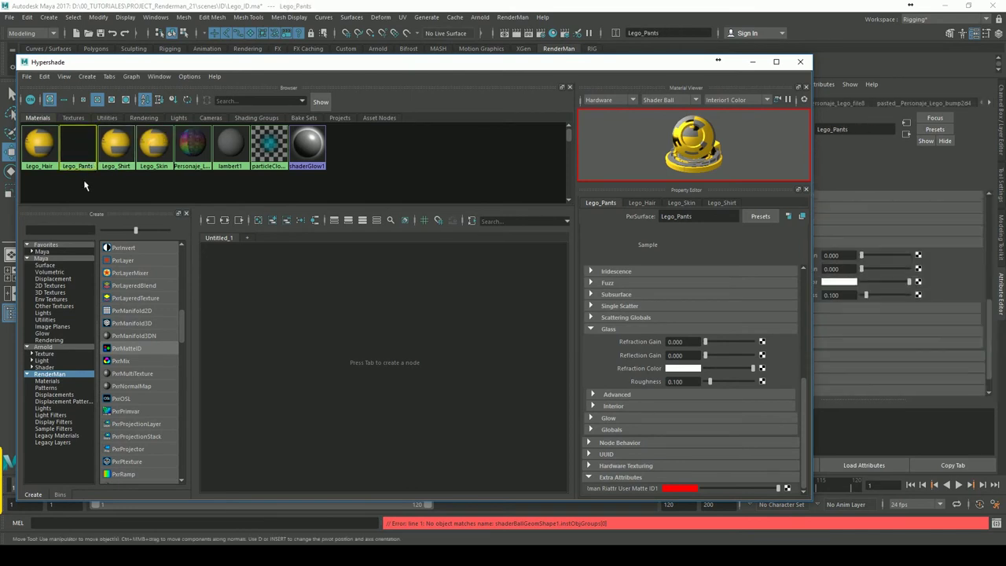
left_click(274, 222)
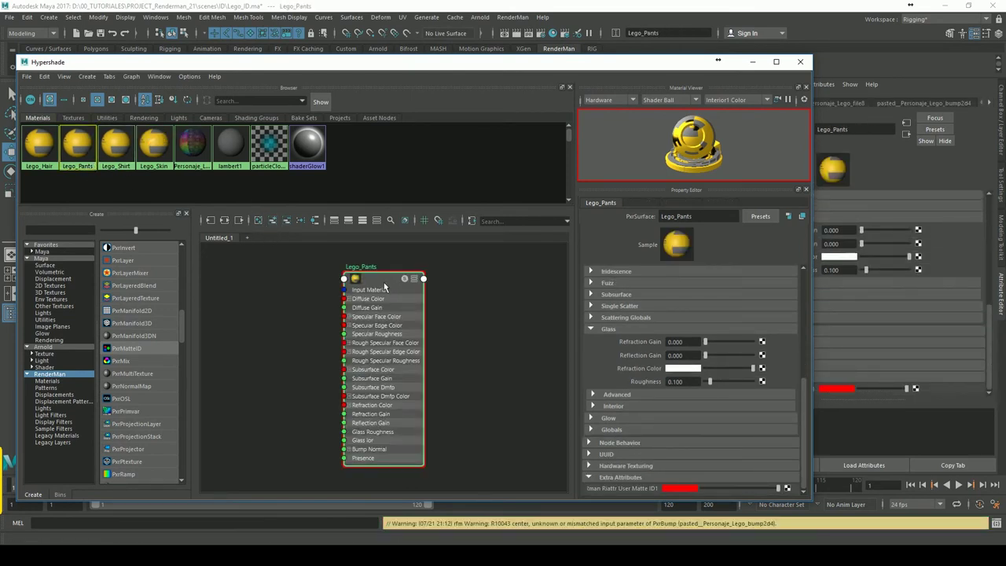
left_click_drag(375, 280, 433, 289)
left_click(126, 349)
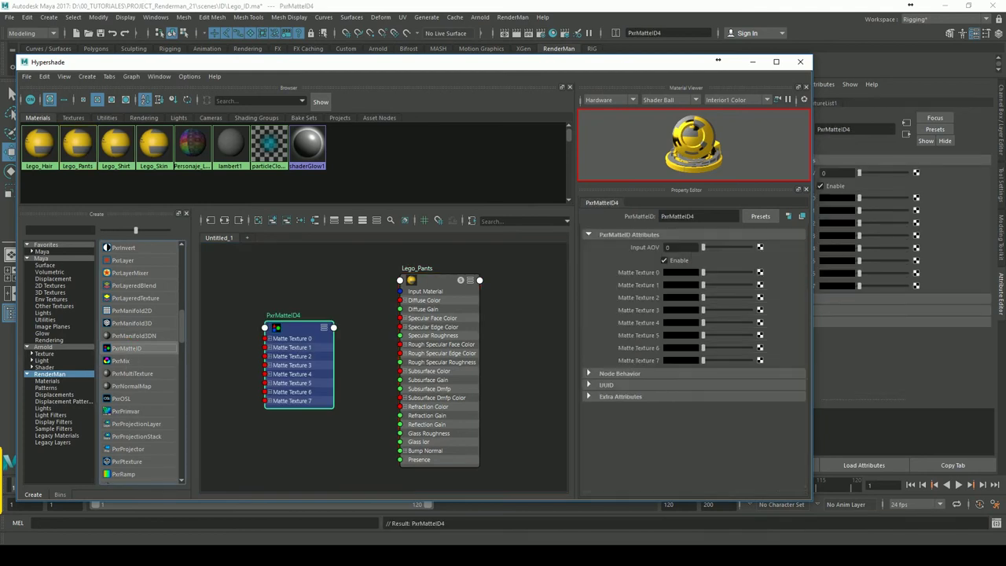
left_click_drag(299, 336, 262, 334)
left_click(680, 247)
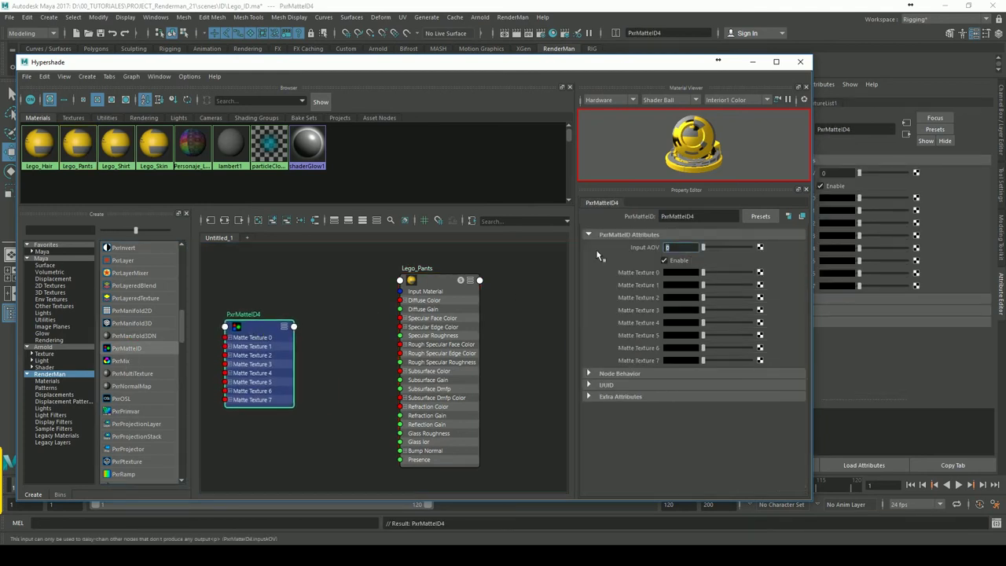
type("1")
key("Return")
Step: Connect PxrMatteID4's Result AOV to Lego_Pants' Utility Pattern[0] input
left_click(429, 288)
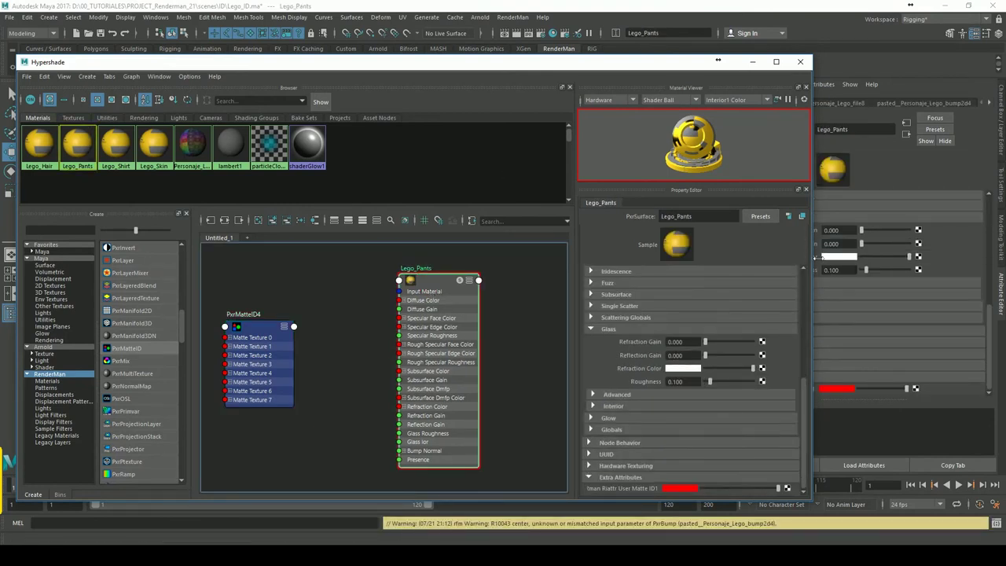
left_click_drag(815, 257, 773, 258)
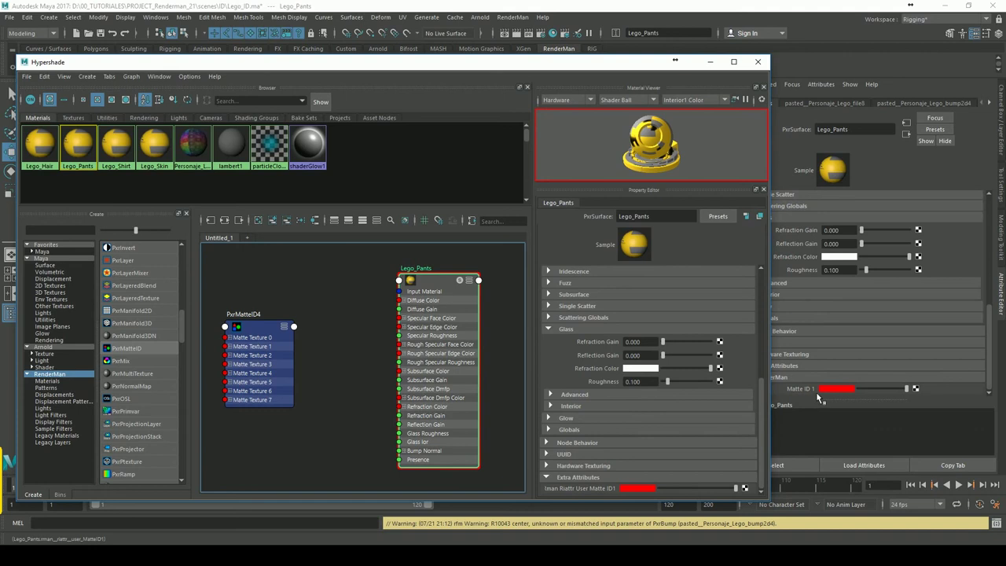
left_click(279, 337)
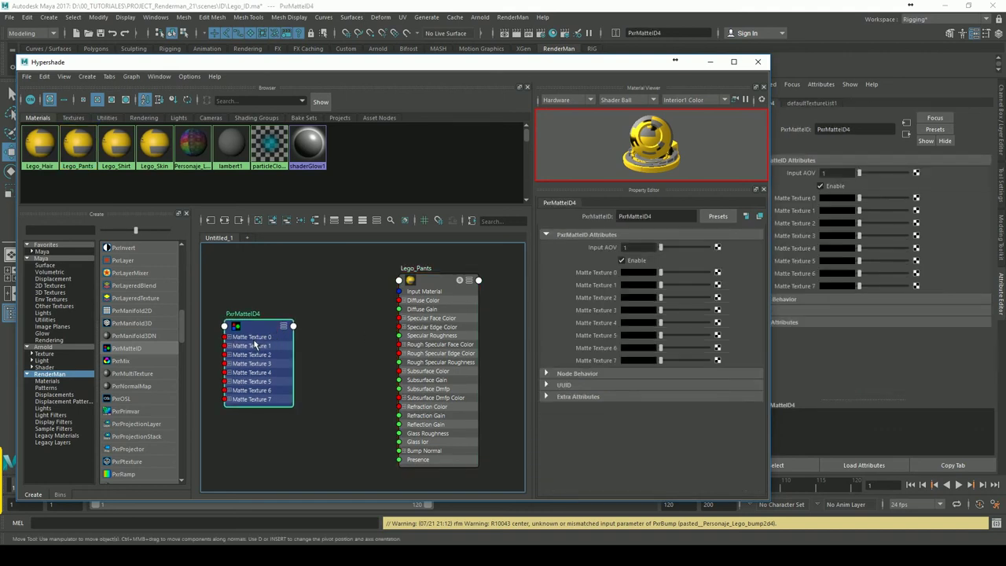
key("3")
left_click(432, 296)
key("3")
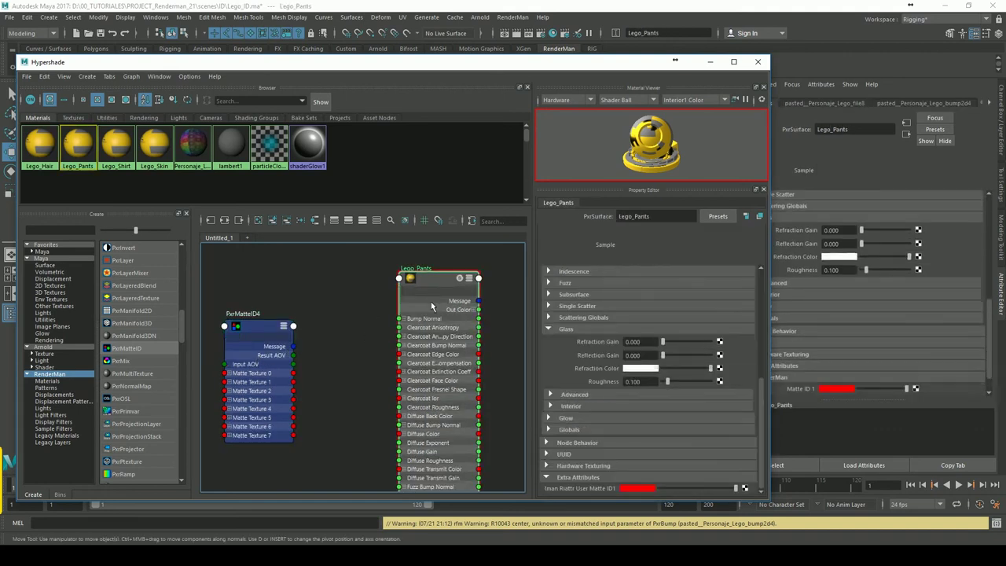
key("1")
key("Tab")
type("uti")
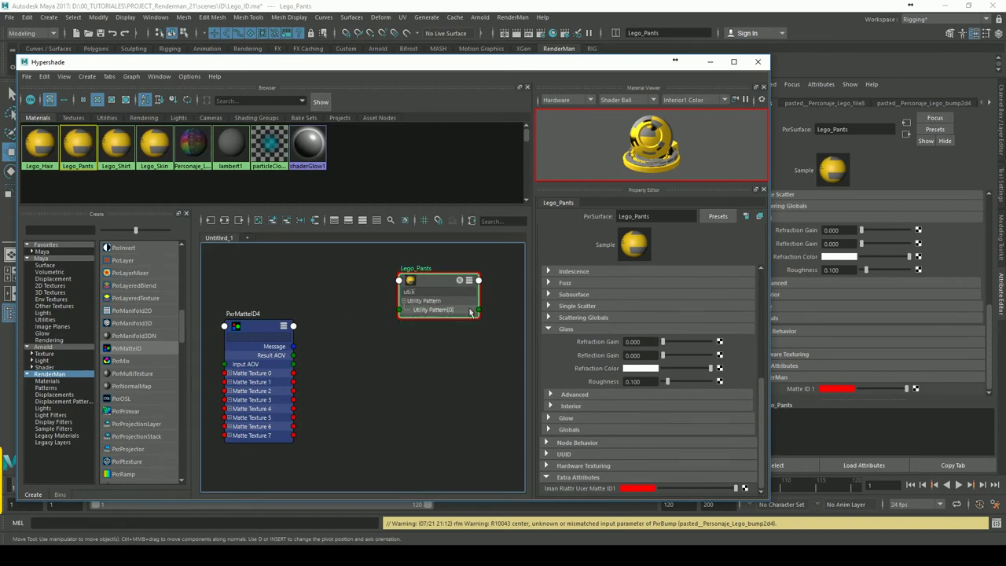
left_click_drag(300, 364, 417, 310)
Step: In Advanced RenderMan Controls, create a Final output from the color MatteID1 matte channel
left_click(758, 61)
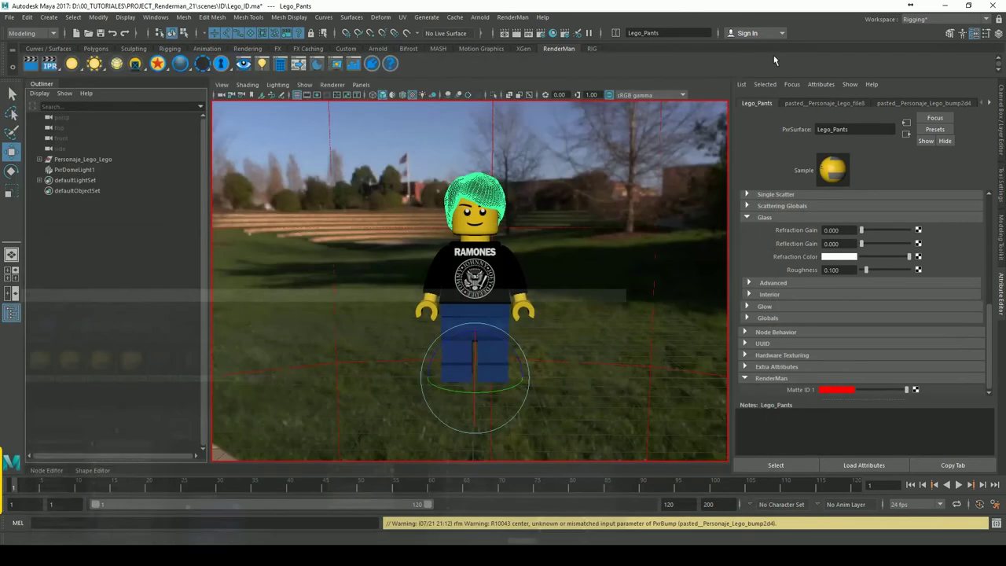
left_click(513, 17)
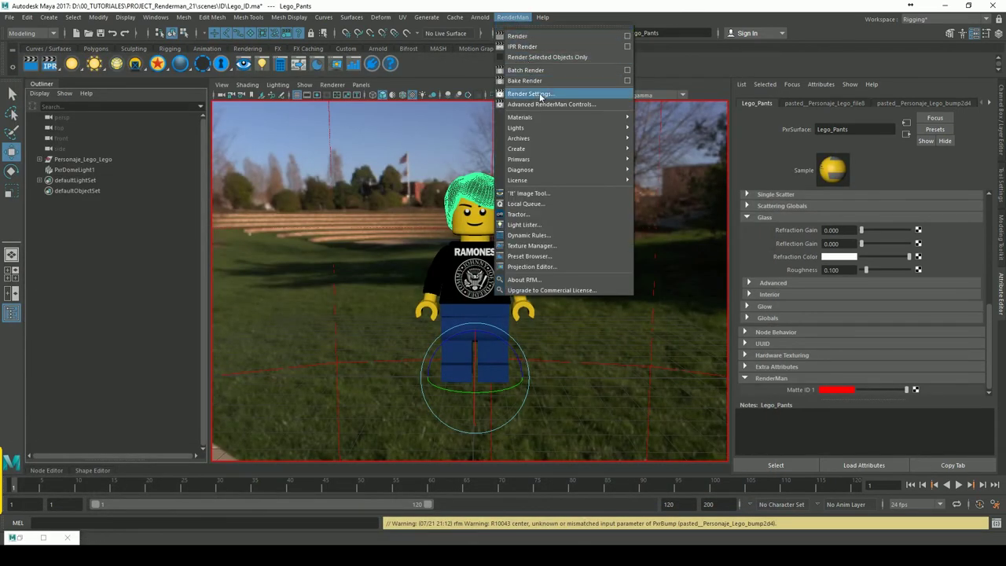
left_click(582, 105)
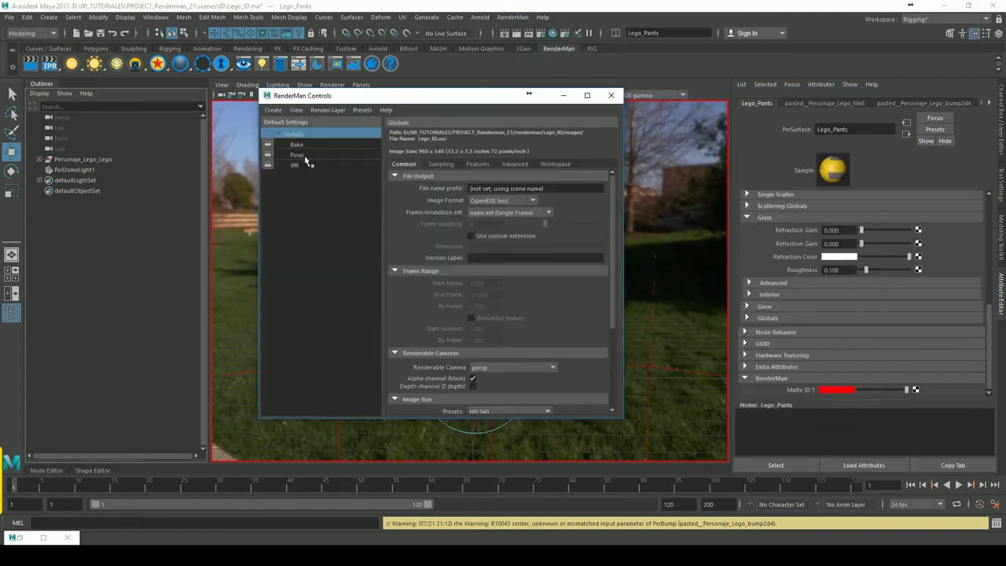
left_click(305, 155)
left_click(437, 139)
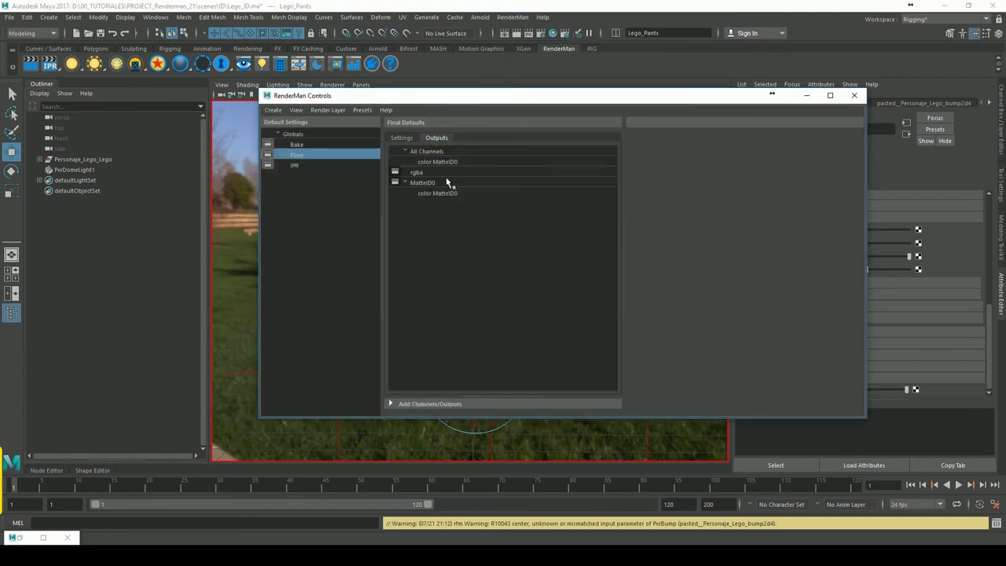
left_click(426, 405)
left_click(507, 287)
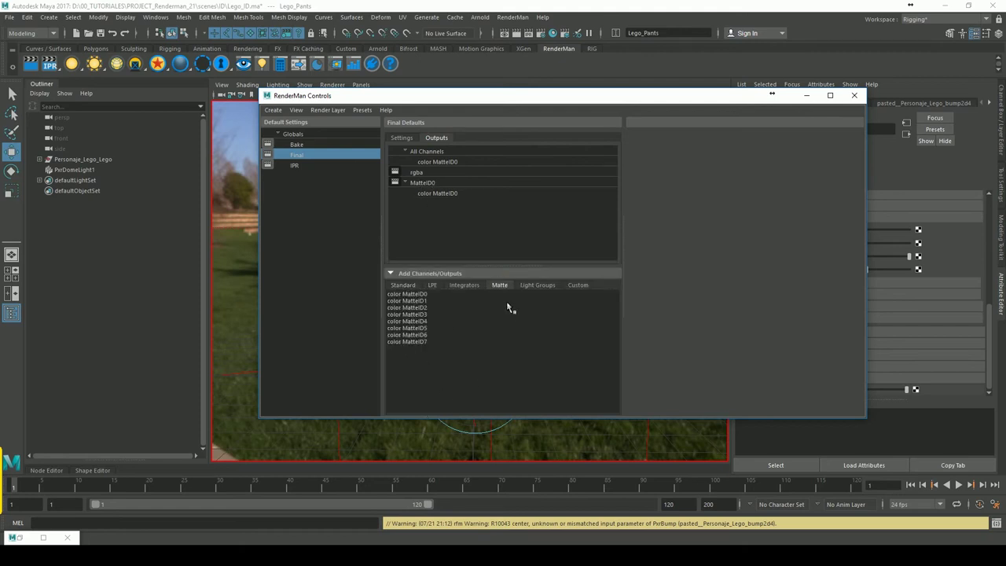
left_click(434, 302)
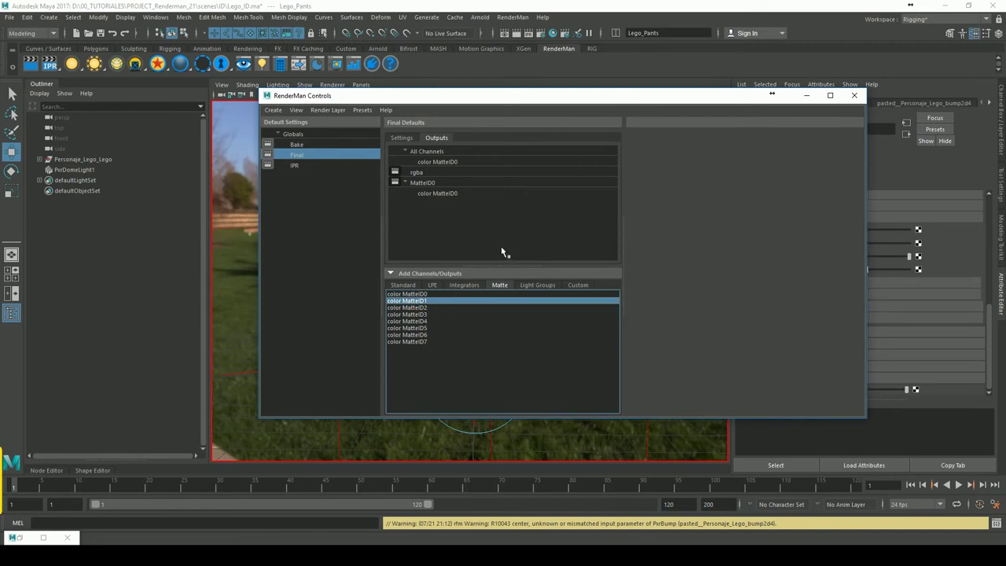
right_click(433, 305)
left_click(479, 308)
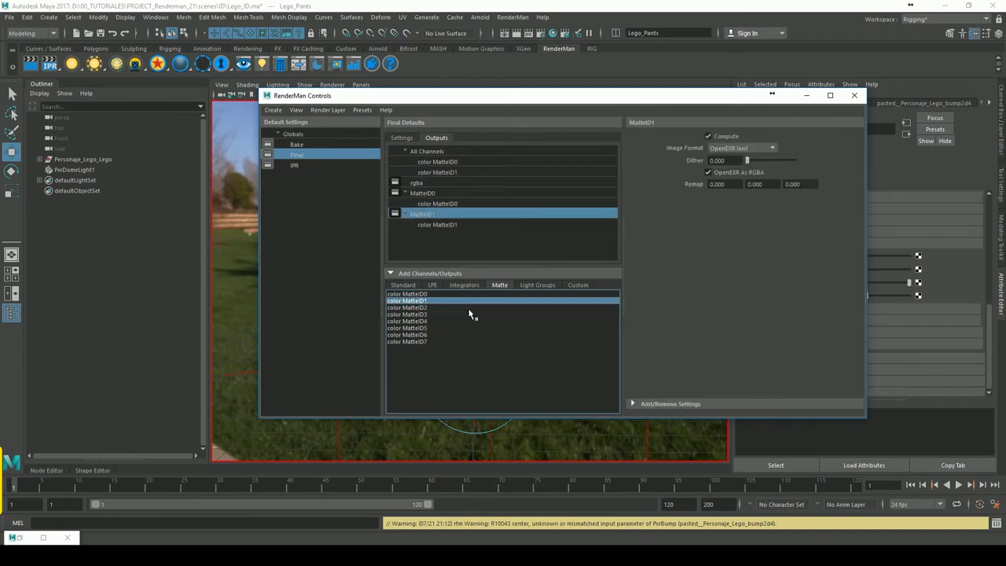
left_click(855, 96)
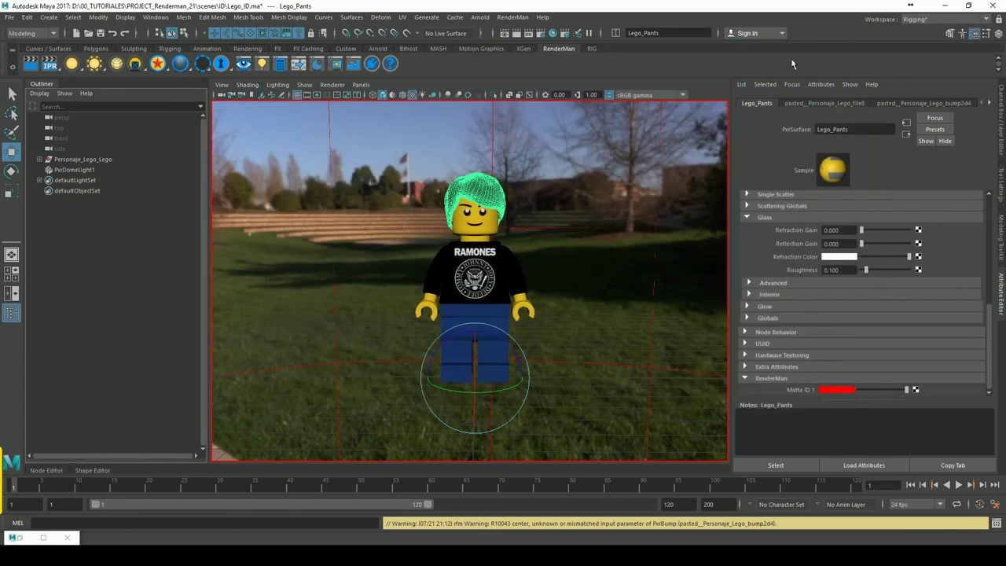
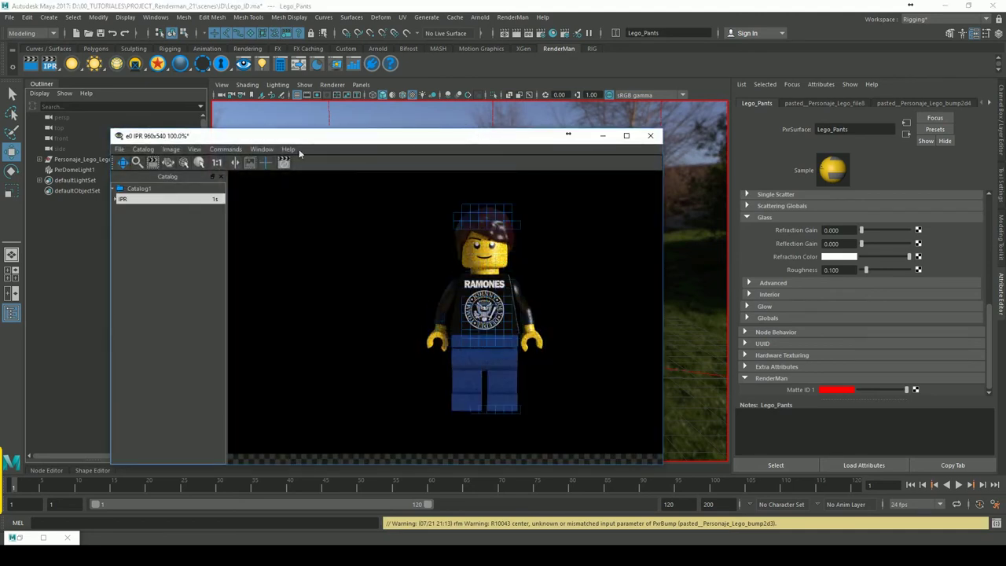
Step: Expand the IPR render in the catalog and view the IRR_MatteID0 and IRR_MatteID1 passes
left_click(112, 198)
left_click(114, 199)
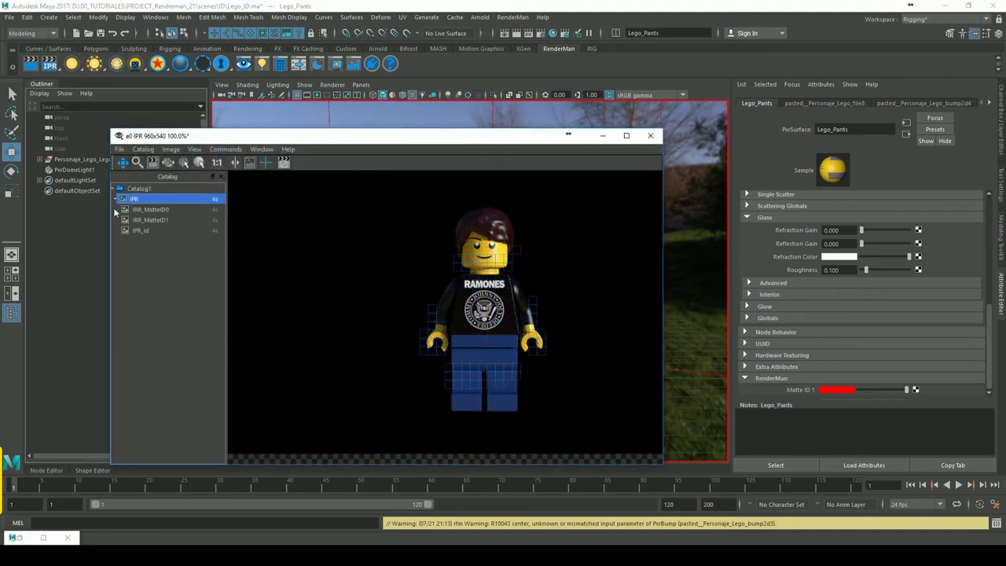
left_click(153, 210)
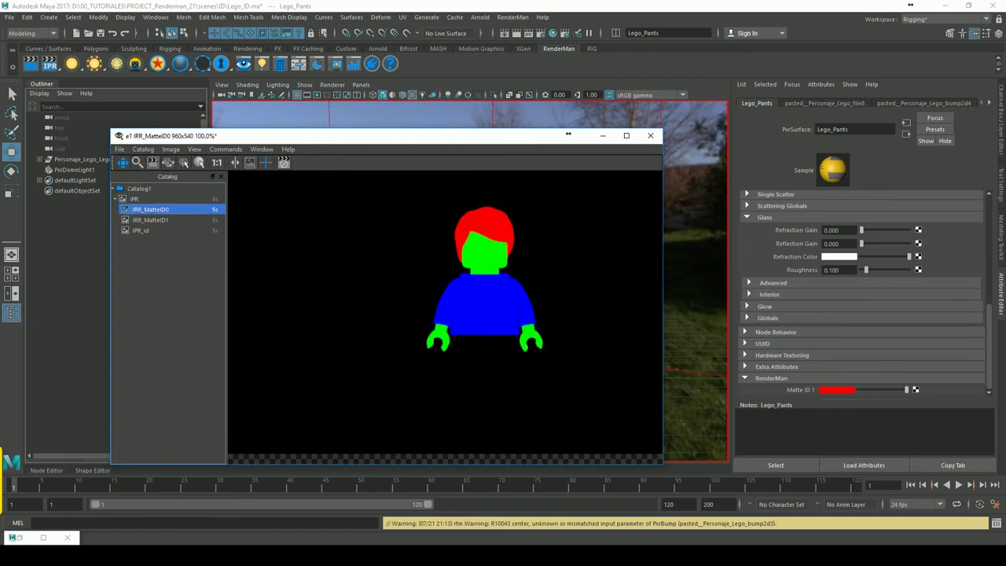
left_click(163, 222)
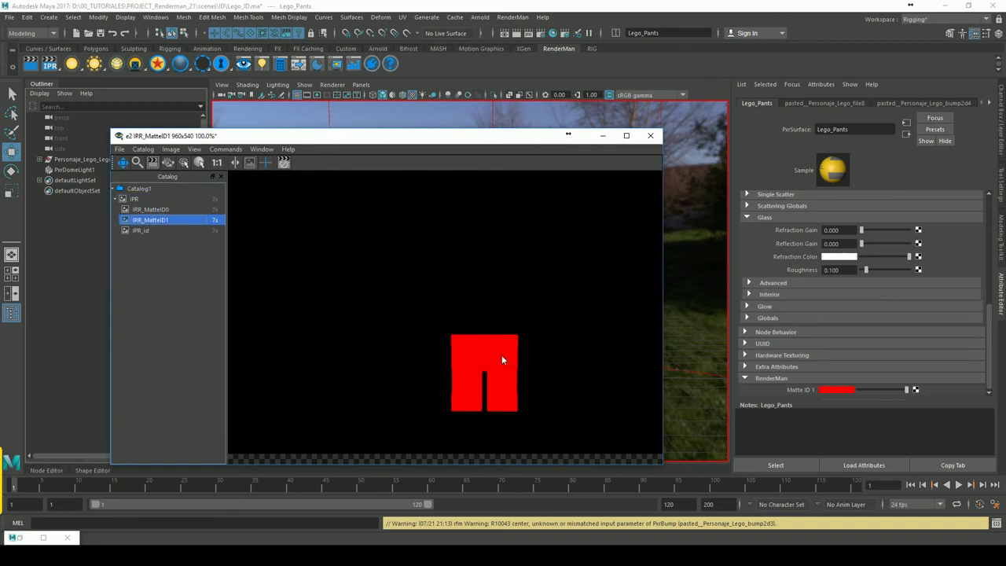
left_click(146, 210)
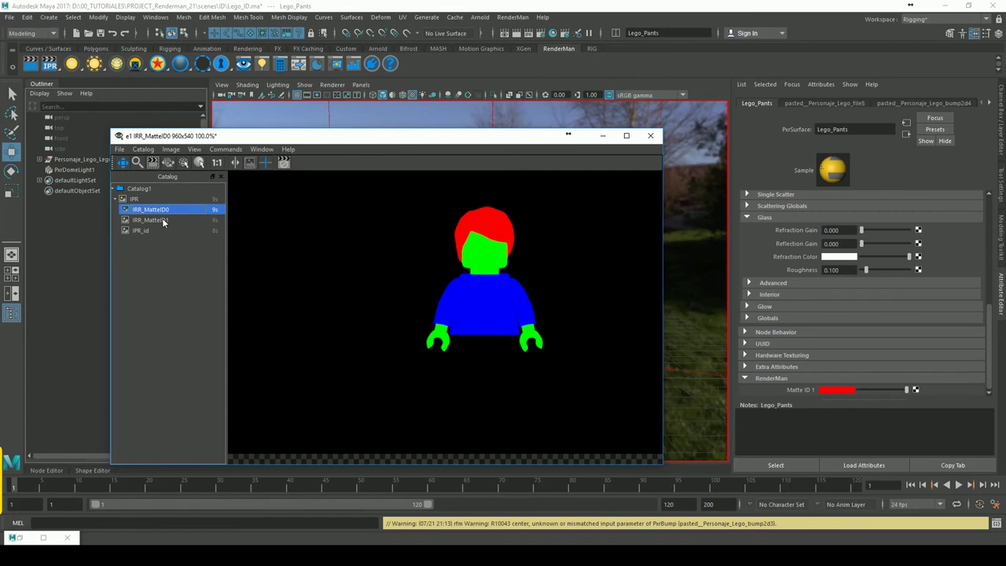
left_click(164, 221)
Step: Flip between the two matte ID passes once more, then close the render view without saving
left_click(167, 210)
left_click(167, 221)
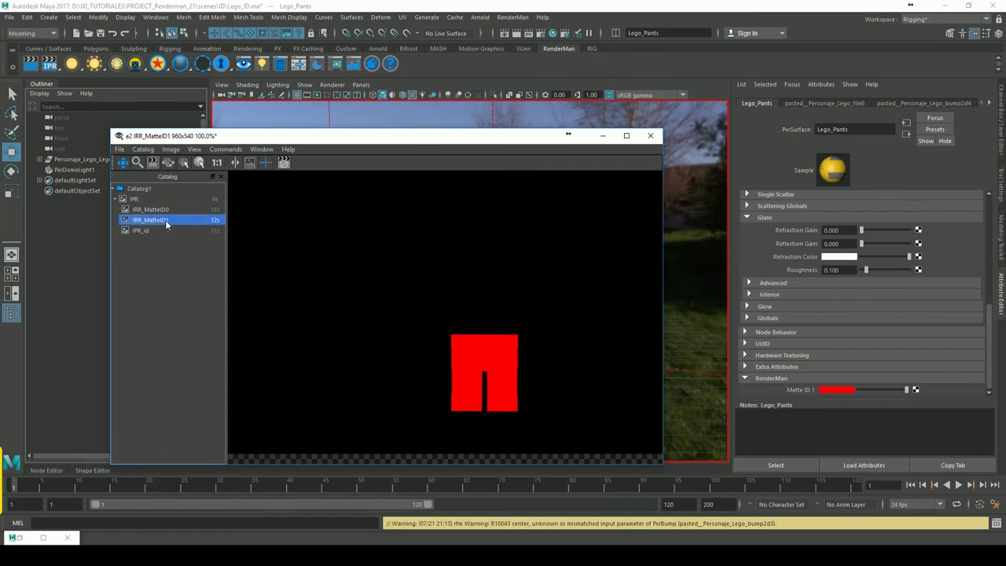
left_click(175, 209)
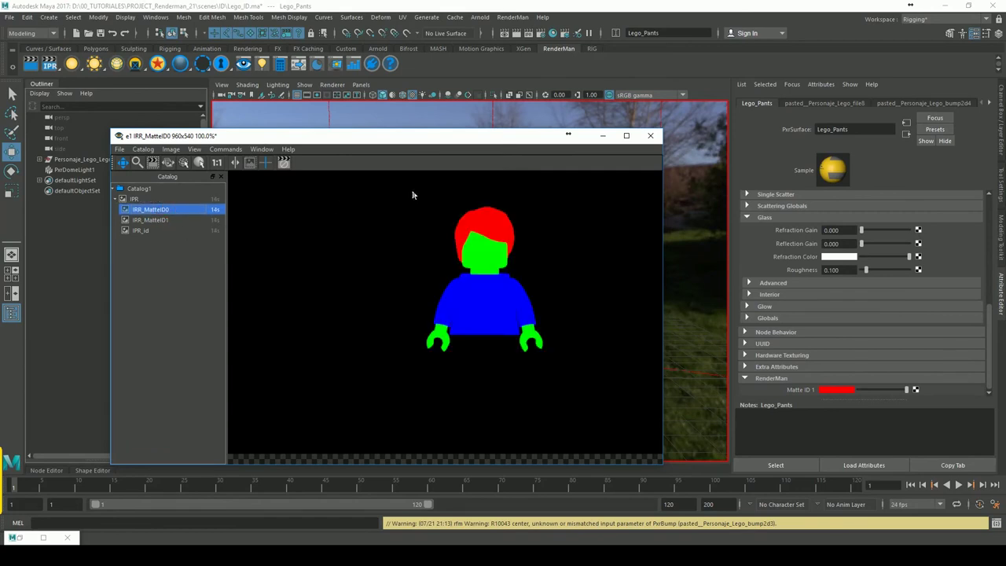
left_click(651, 136)
left_click(528, 295)
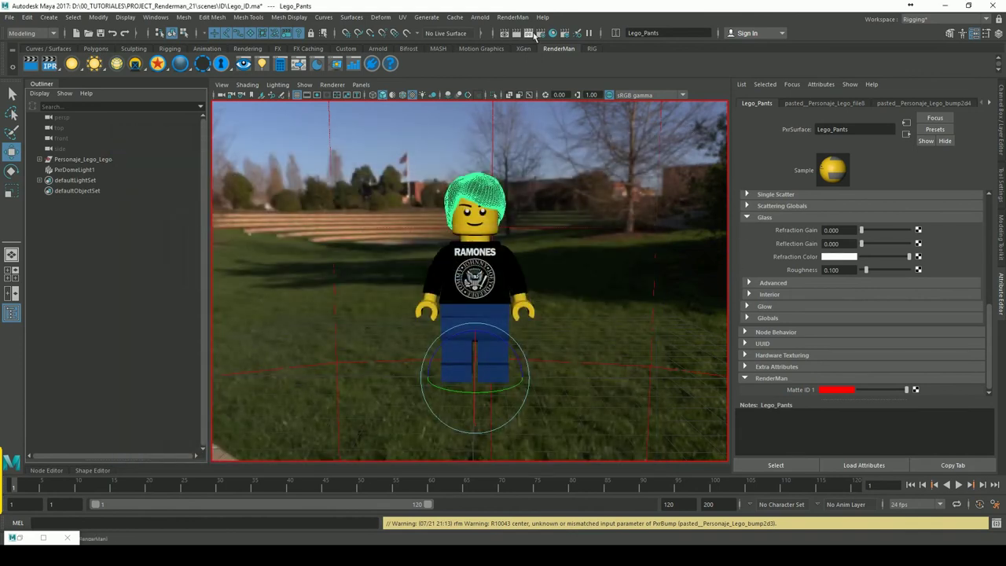
Step: Open RenderMan Render Settings and look through its Sampling, Features, Passes and Common tabs
left_click(553, 33)
left_click(324, 94)
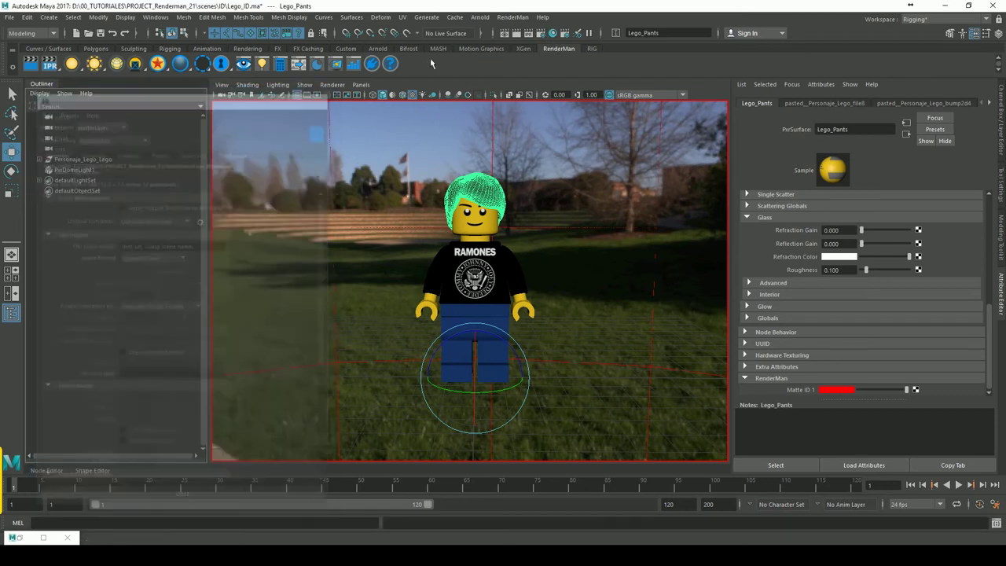
left_click(512, 16)
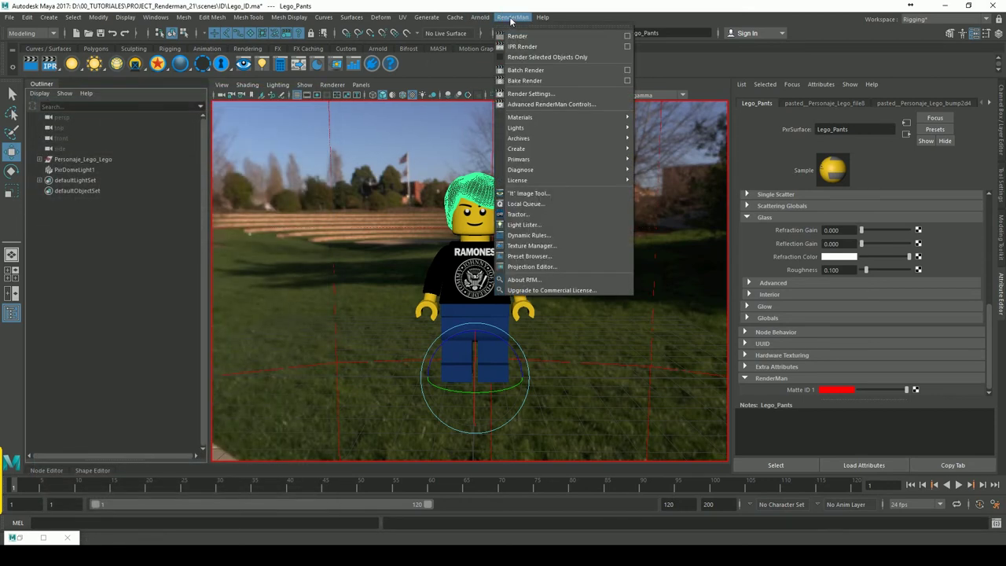
left_click(512, 17)
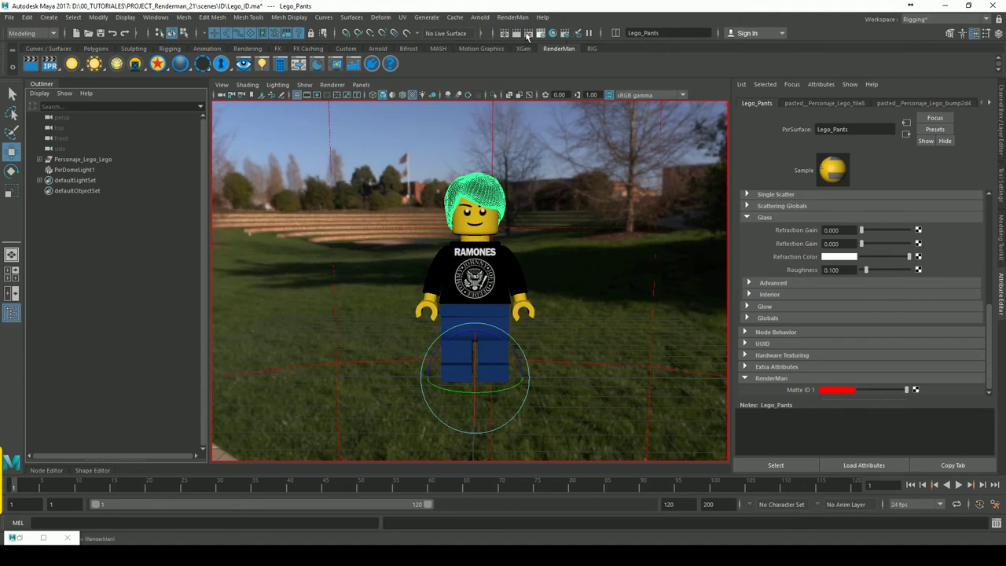
left_click(522, 19)
left_click(519, 17)
left_click(542, 33)
left_click_drag(240, 94, 278, 81)
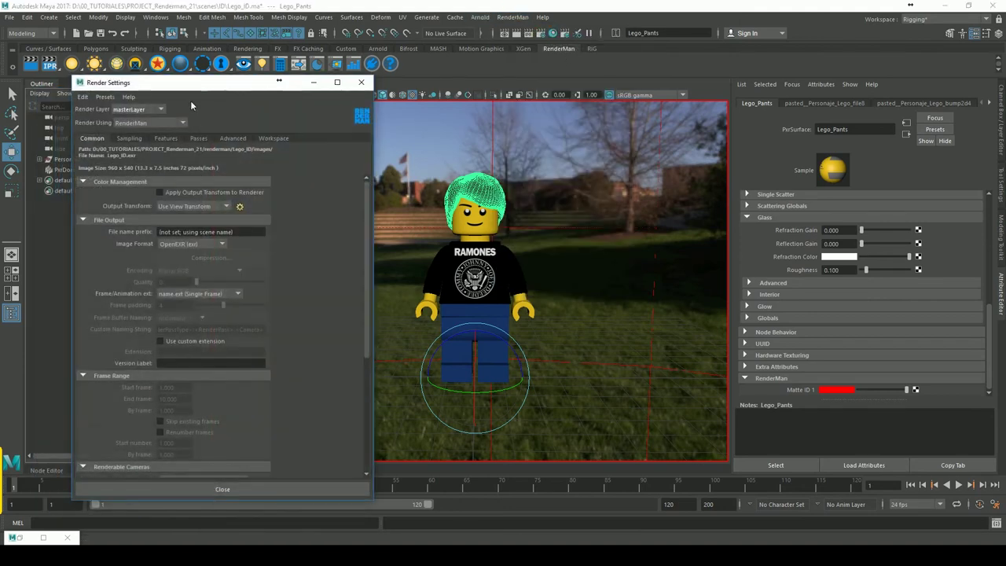
left_click(129, 137)
left_click(166, 137)
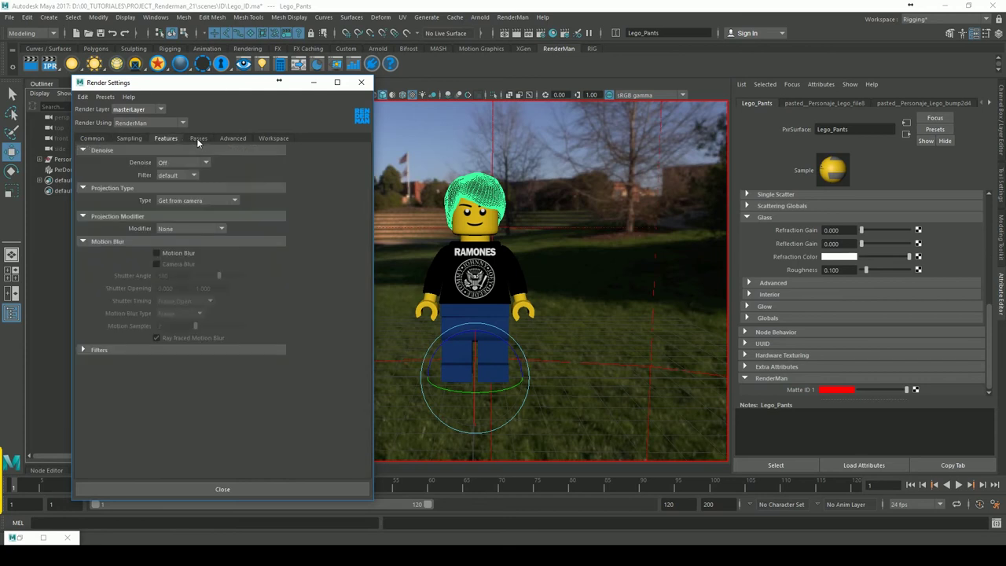
left_click(198, 139)
left_click(98, 138)
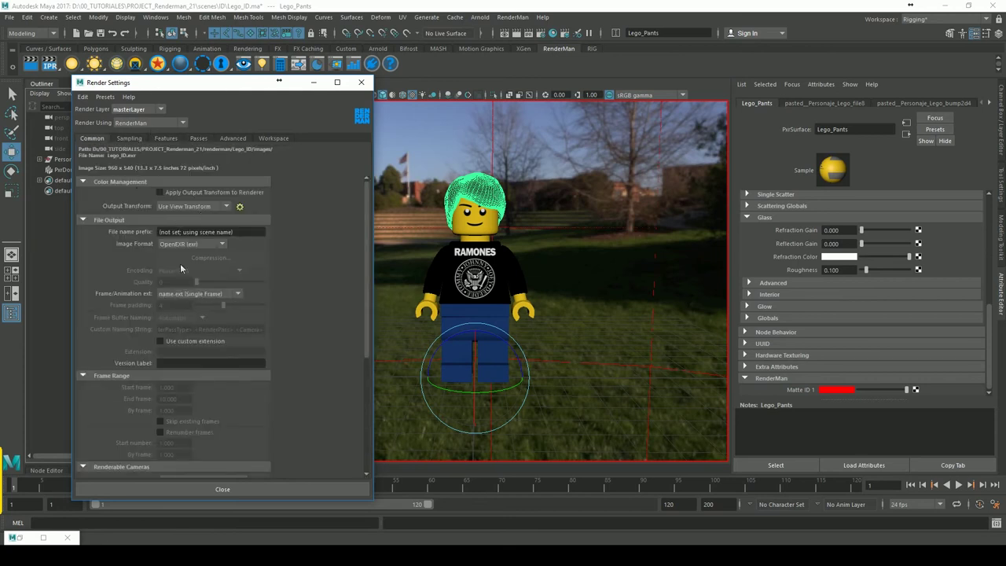
Step: Set Denoise to Frame in the Features tab and close Render Settings
left_click_drag(366, 298, 354, 397)
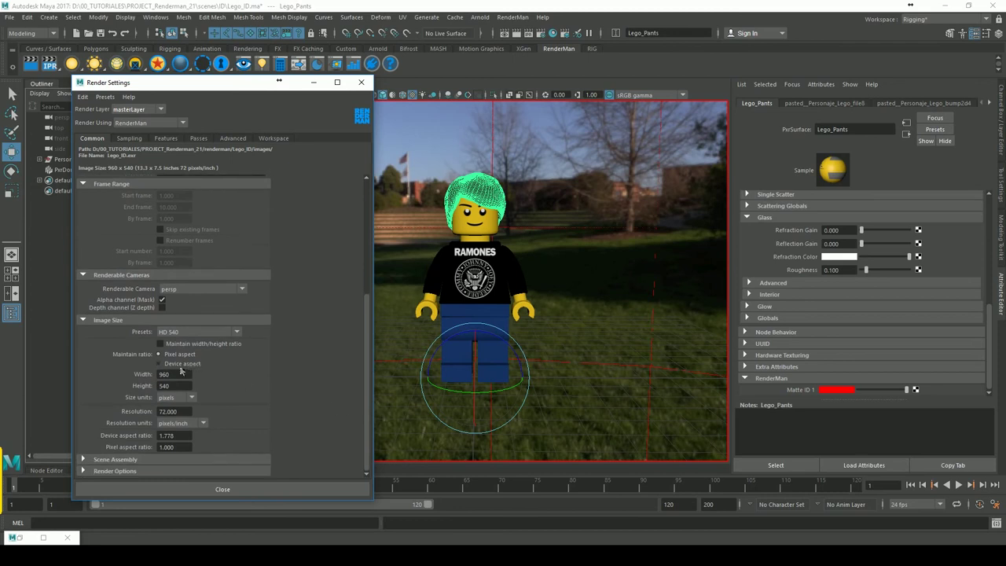
left_click(172, 139)
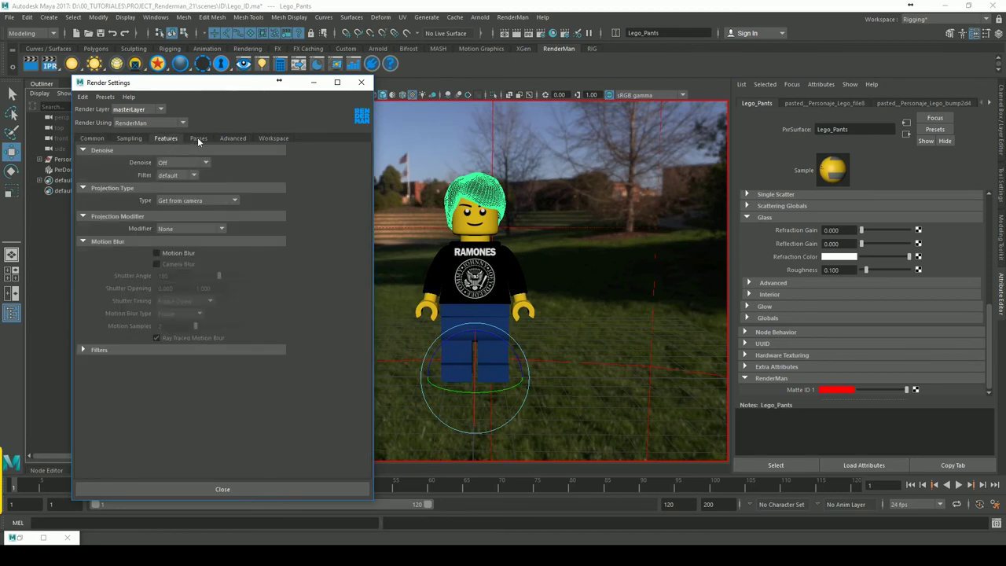
left_click(205, 163)
left_click(232, 162)
left_click(129, 138)
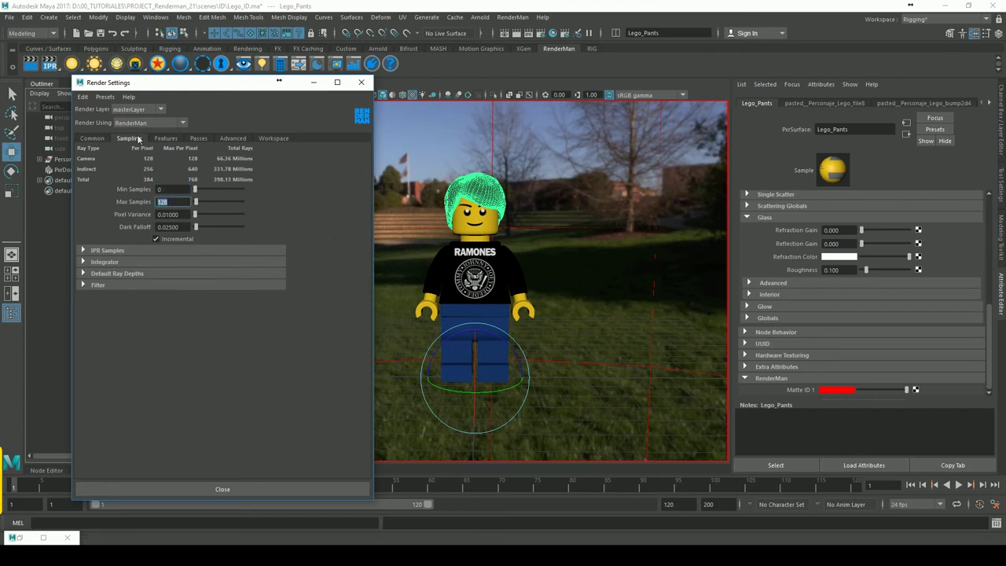
left_click(166, 139)
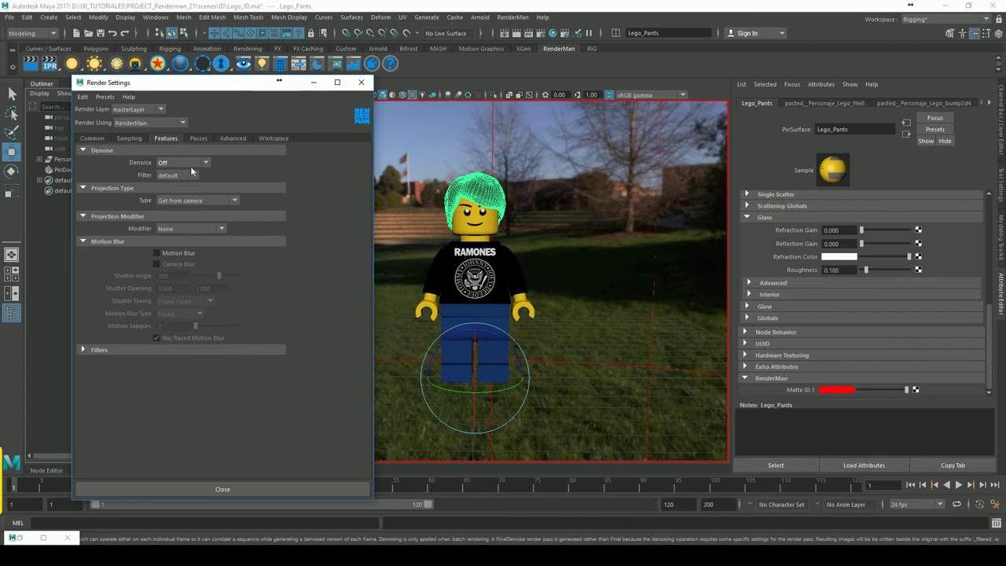
left_click(205, 164)
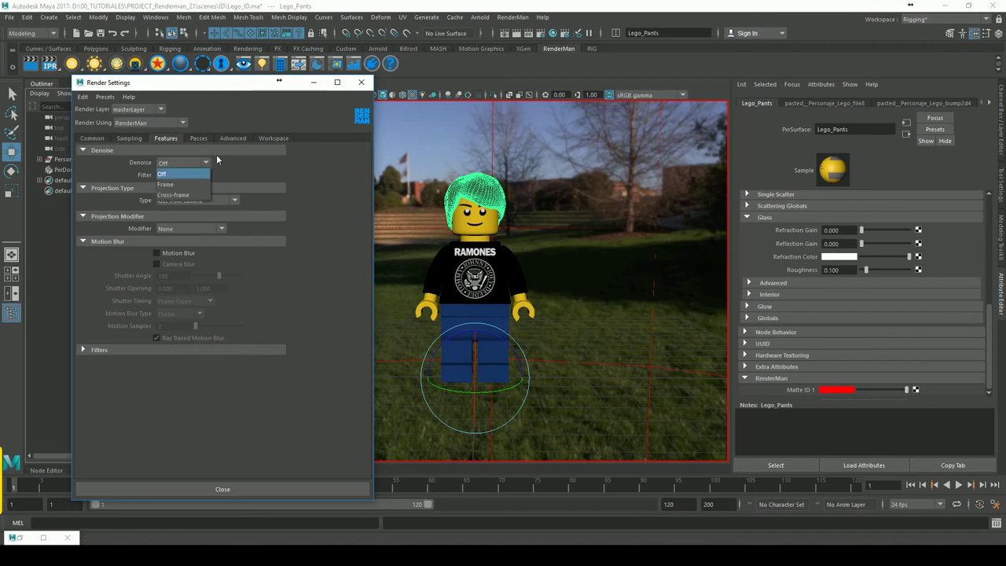
left_click(182, 186)
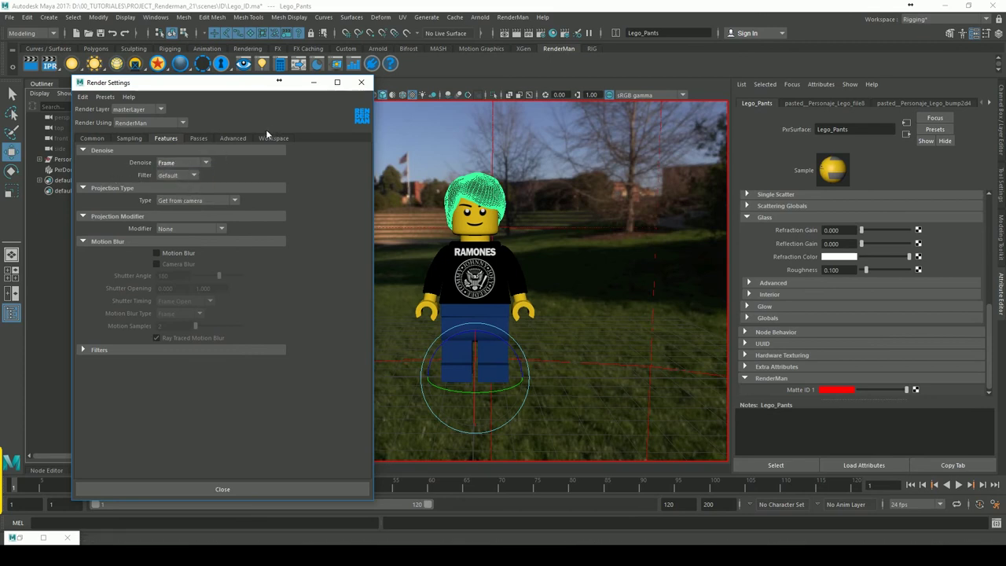
left_click(359, 84)
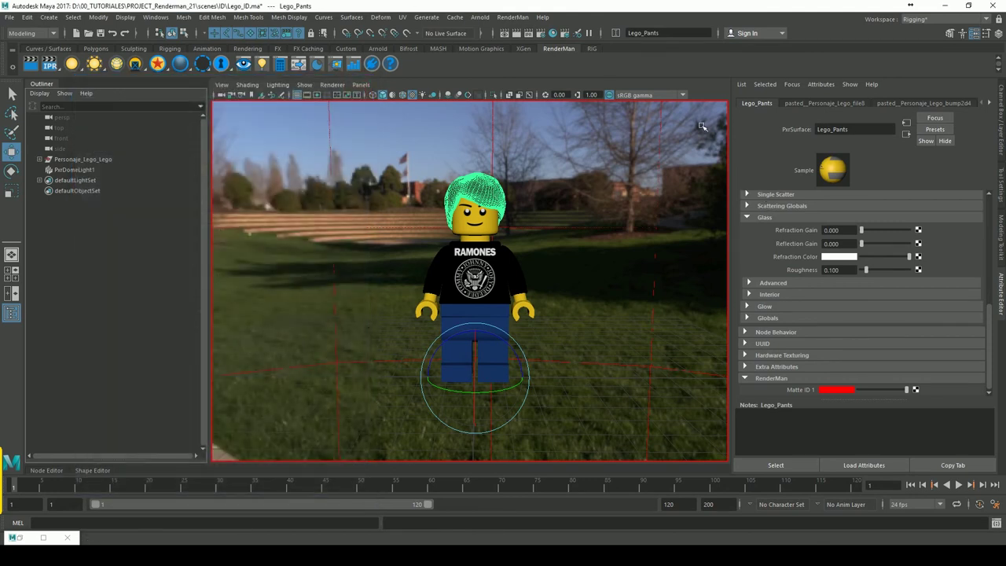
Step: Batch render the scene, confirm the job is Done in Local Queue, then switch to NukeX
left_click(513, 18)
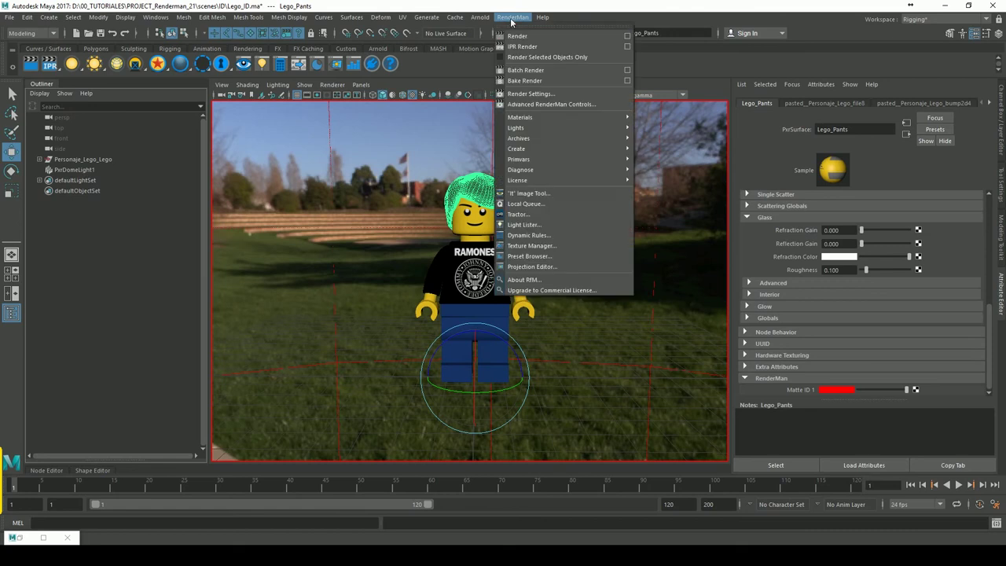
left_click(535, 72)
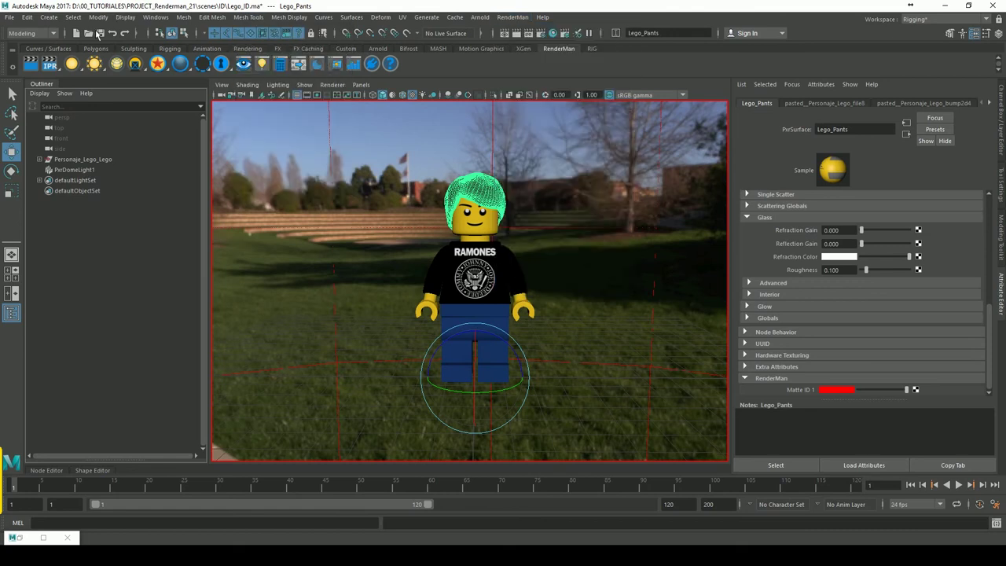
left_click(513, 17)
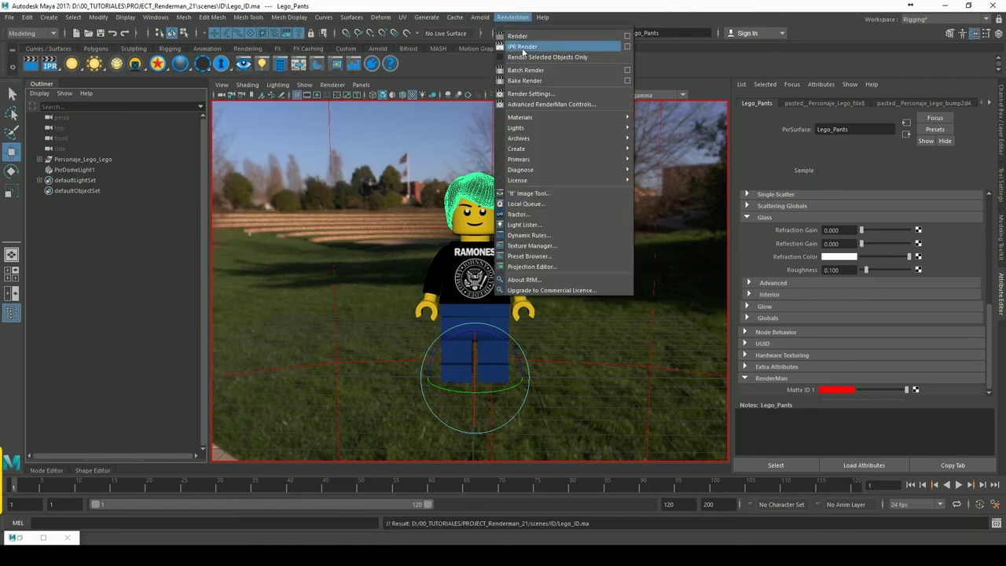
left_click(539, 72)
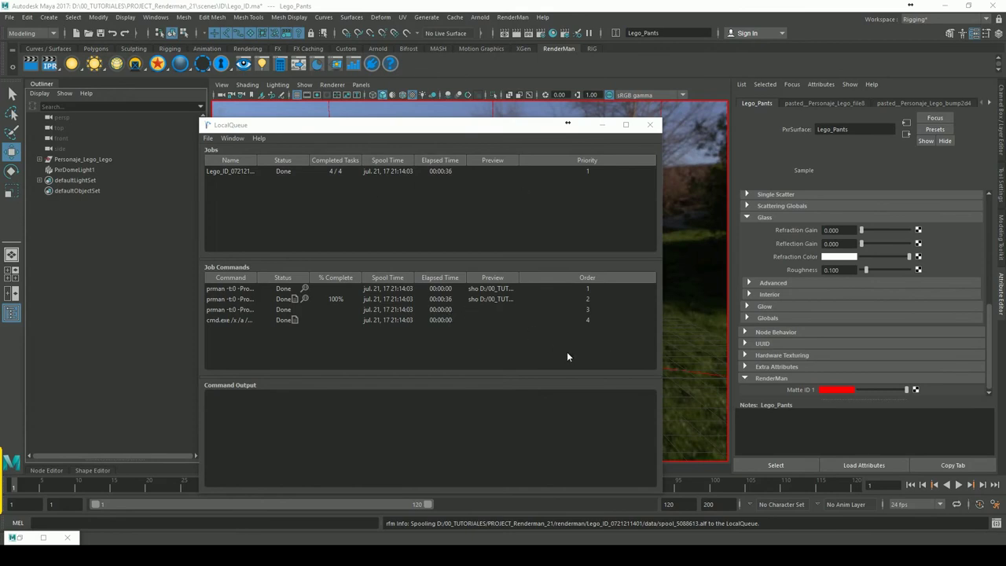
left_click(731, 503)
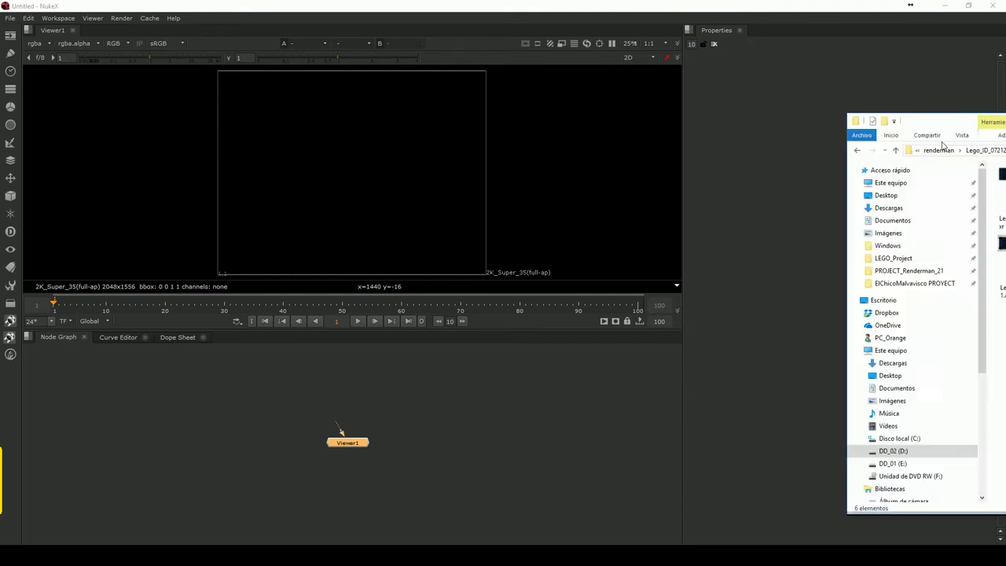
Step: Place the images folder beside NukeX and drag all six Lego_ID EXR files into the Node Graph
left_click_drag(1005, 113, 440, 106)
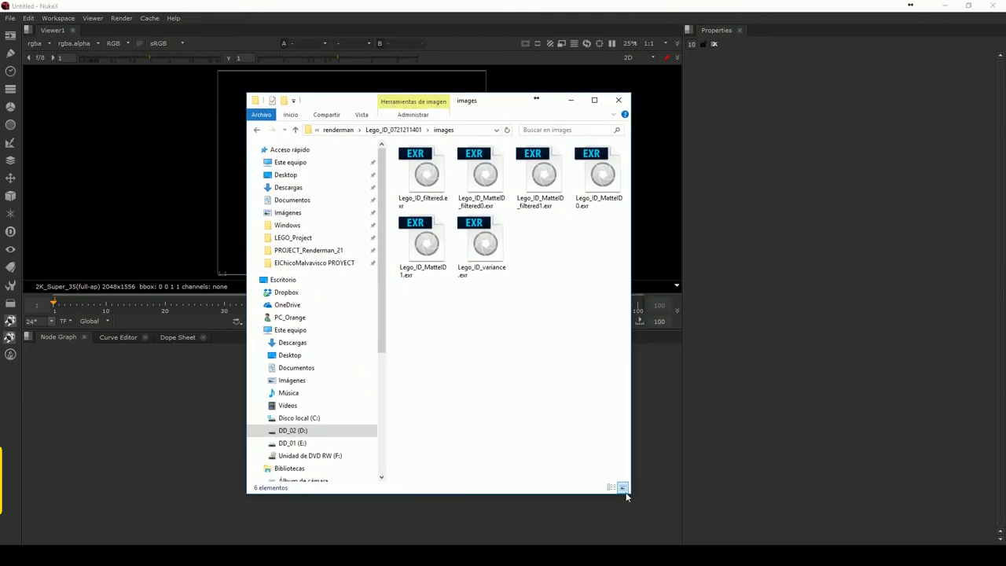
left_click_drag(635, 499, 850, 505)
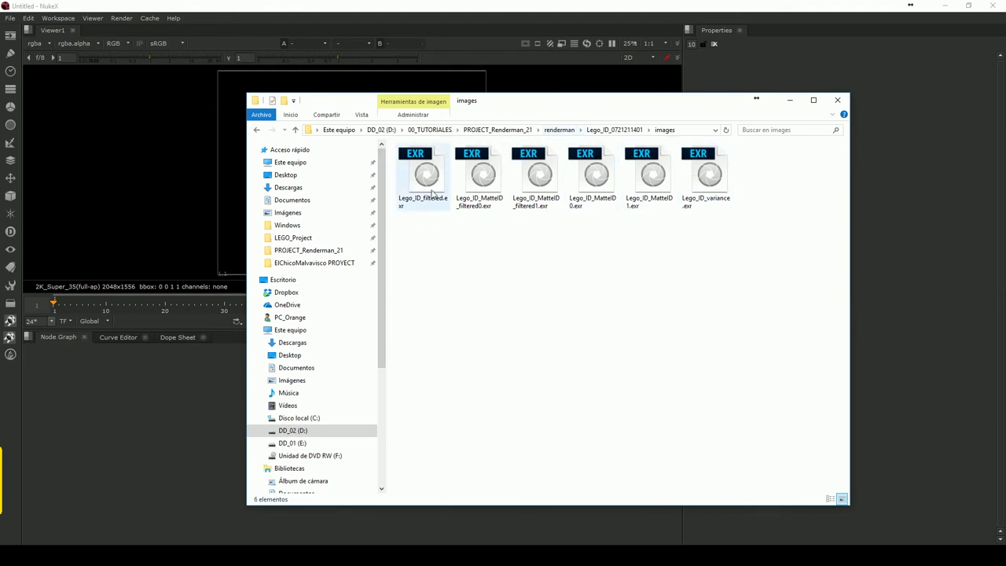
left_click(427, 183)
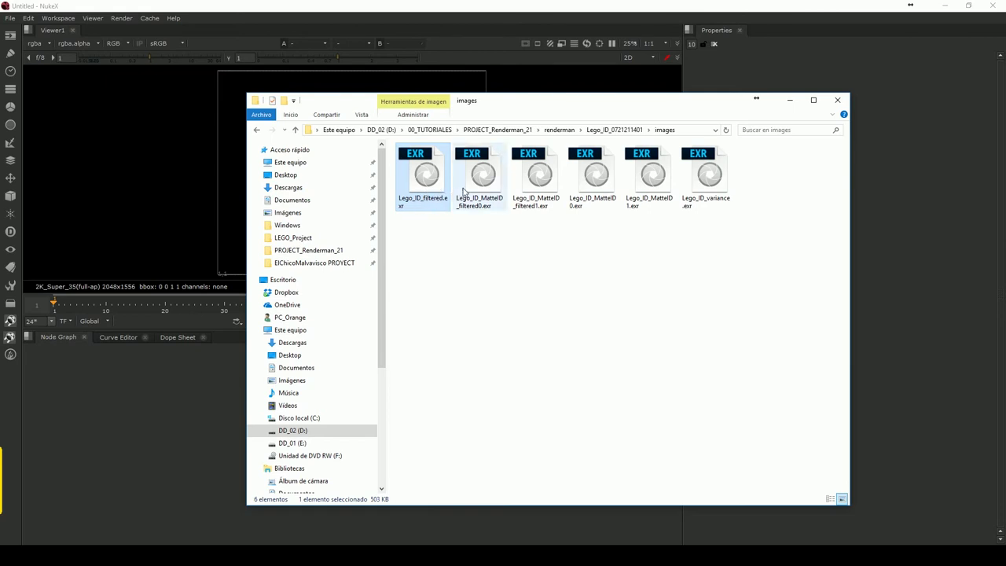
left_click(490, 175)
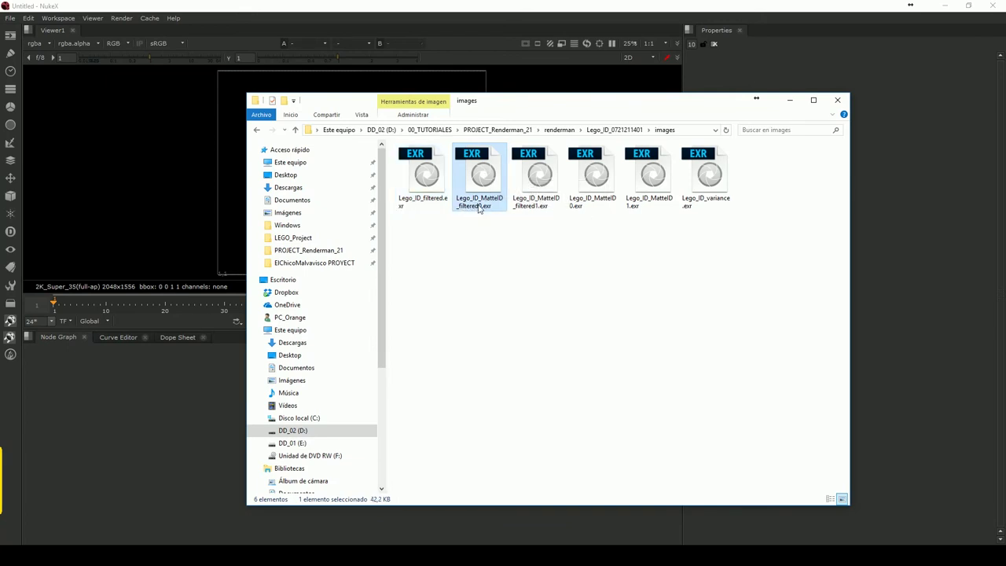
left_click(551, 188)
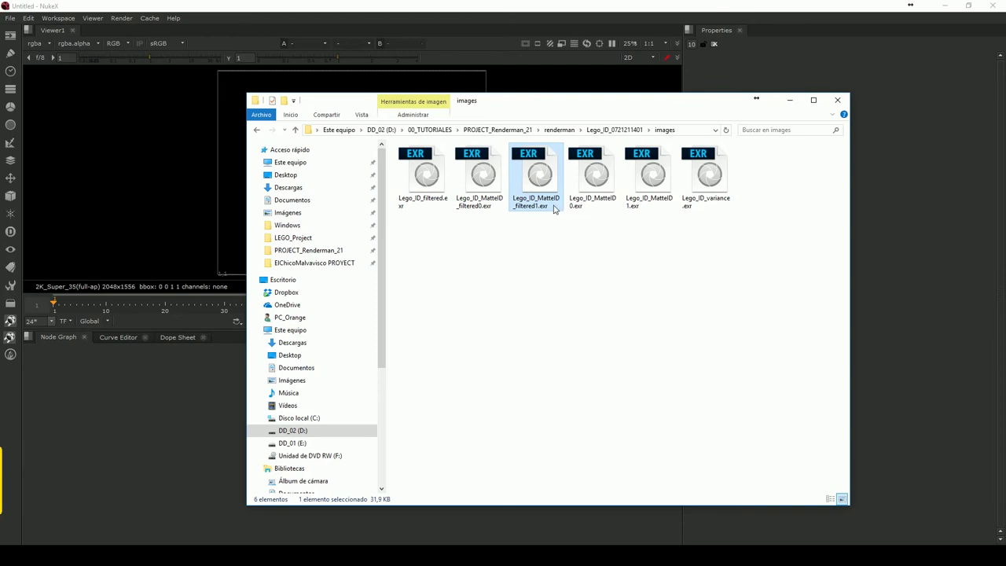
mouse_move(551, 203)
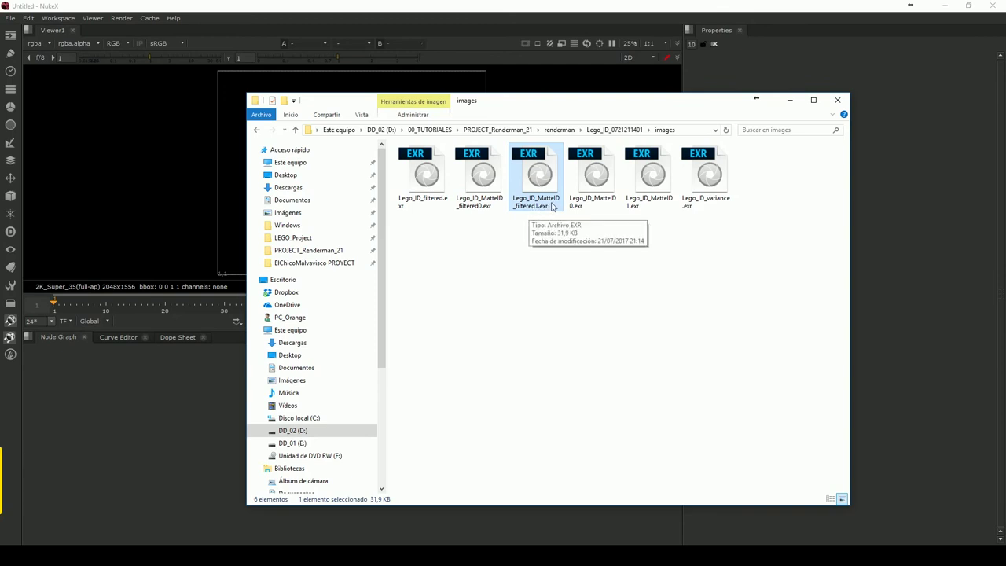
left_click(595, 173)
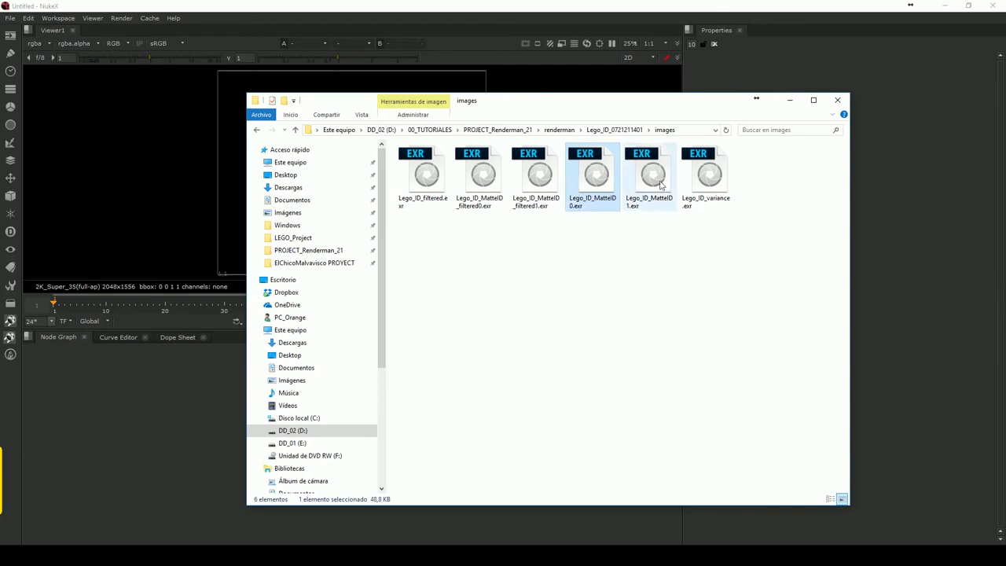
left_click(704, 175)
left_click_drag(611, 112, 664, 114)
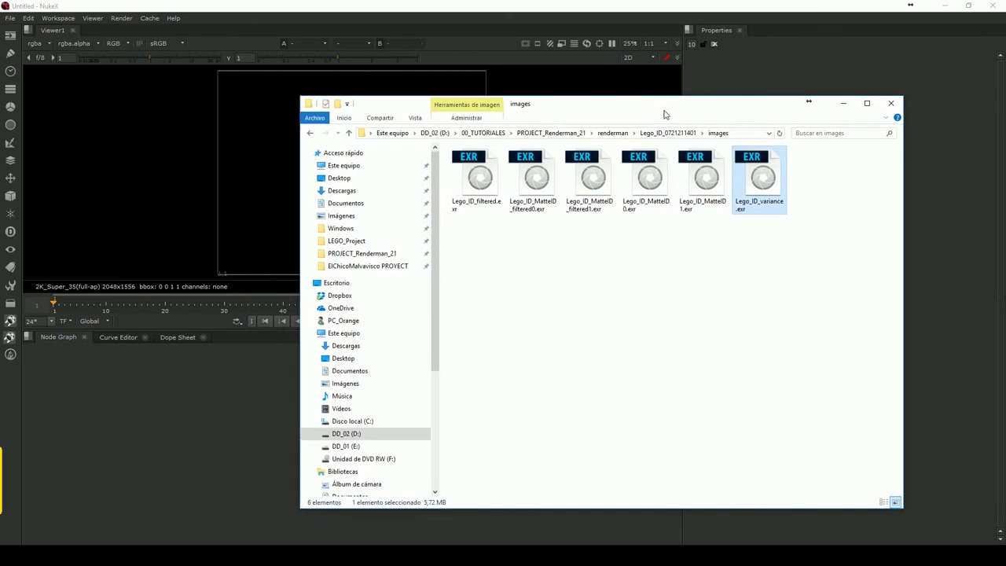
left_click_drag(813, 254, 445, 166)
left_click_drag(469, 203, 180, 385)
Step: Minimize Explorer, pull the Read nodes out of the stack, and view Read1 in the viewer
left_click(845, 105)
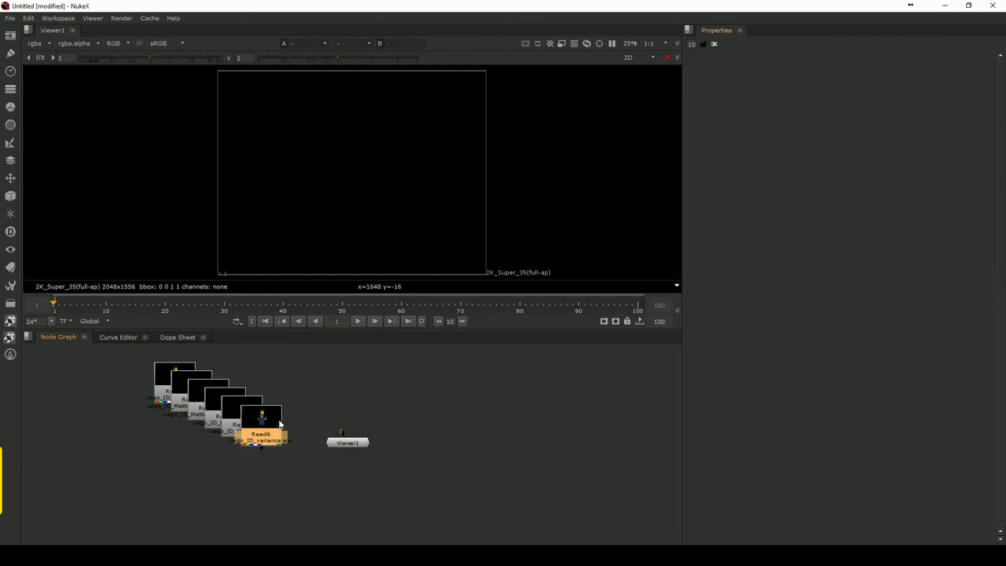
left_click_drag(267, 425, 560, 468)
mouse_move(228, 416)
left_mouse_down()
mouse_move(544, 416)
mouse_move(553, 366)
left_mouse_up()
mouse_move(217, 399)
left_mouse_down()
mouse_move(163, 470)
mouse_move(176, 376)
left_mouse_up()
left_click(151, 422)
left_click(169, 372)
key("1")
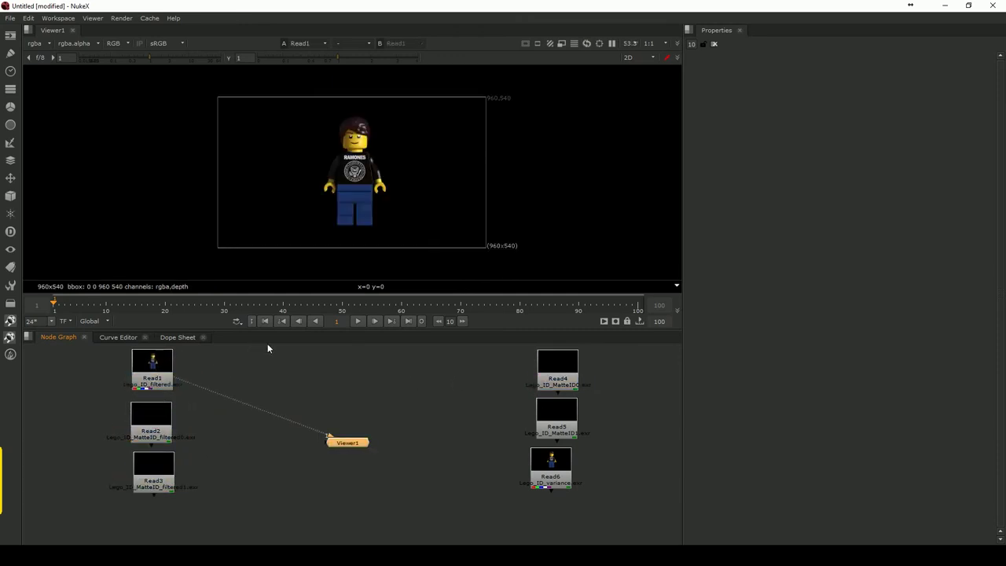
Step: Set the viewer zoom to 100%, enlarge the viewer, and recentre the Lego figure
middle_click_drag(396, 161, 372, 184)
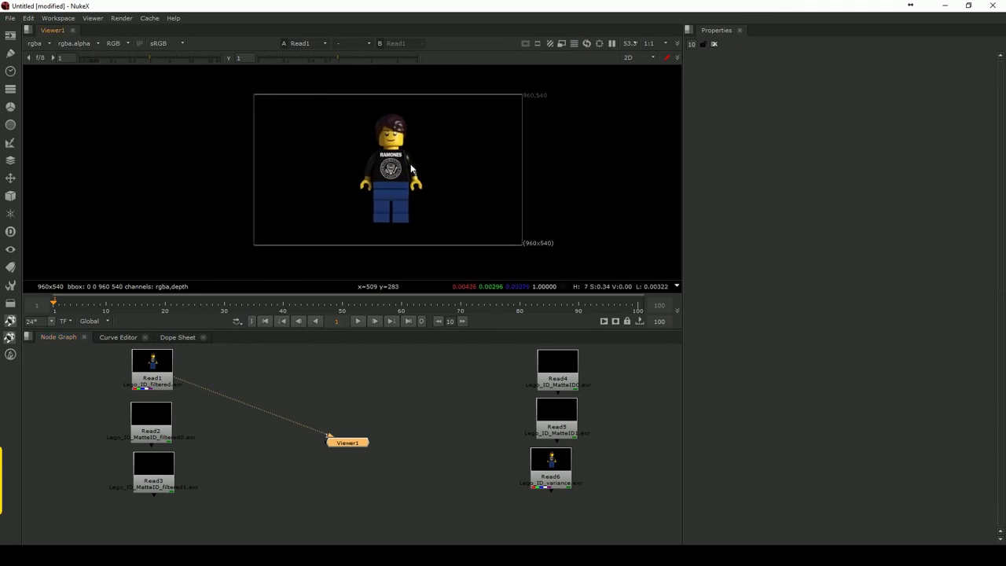
scroll(372, 184, "up", 3)
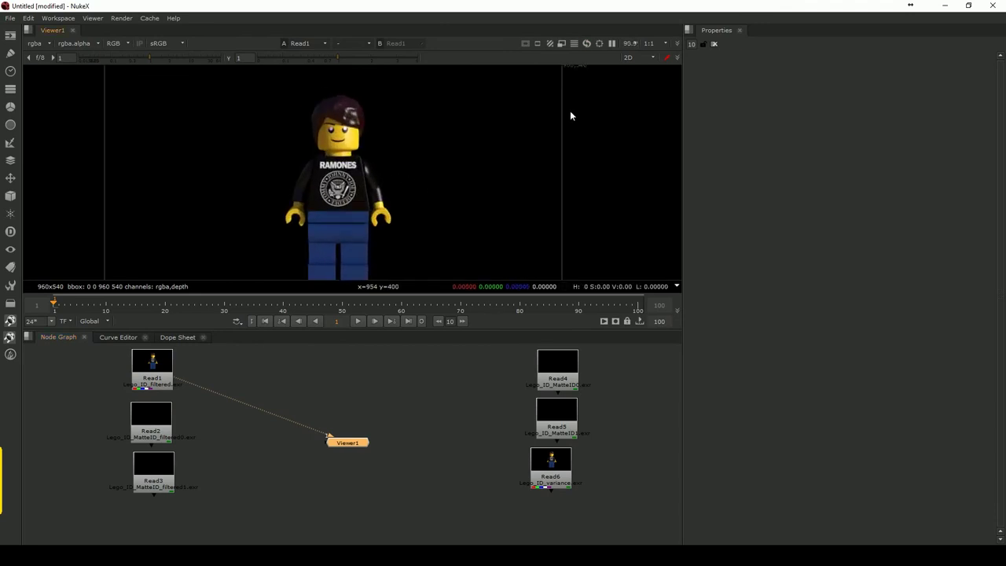
left_click(632, 44)
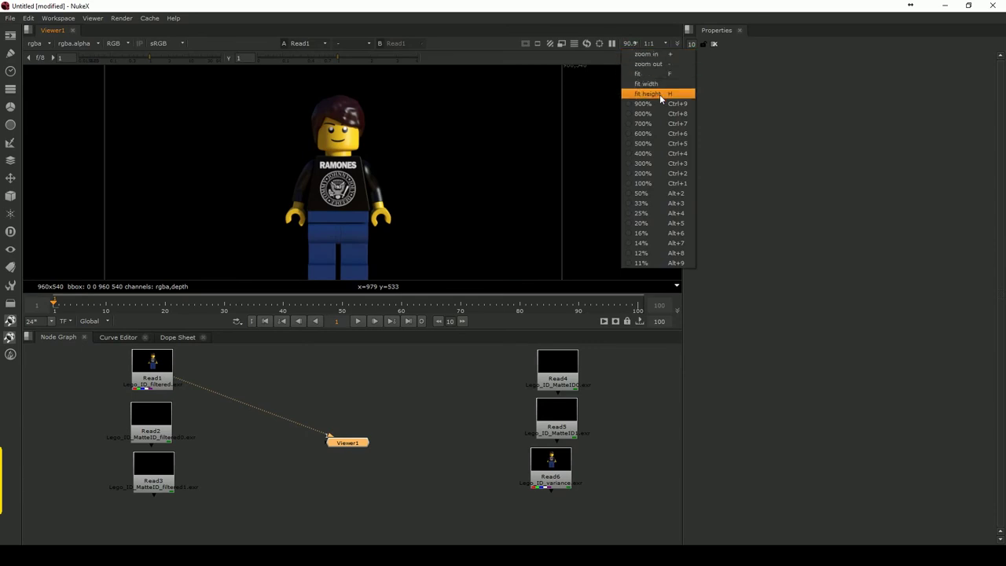
left_click(652, 183)
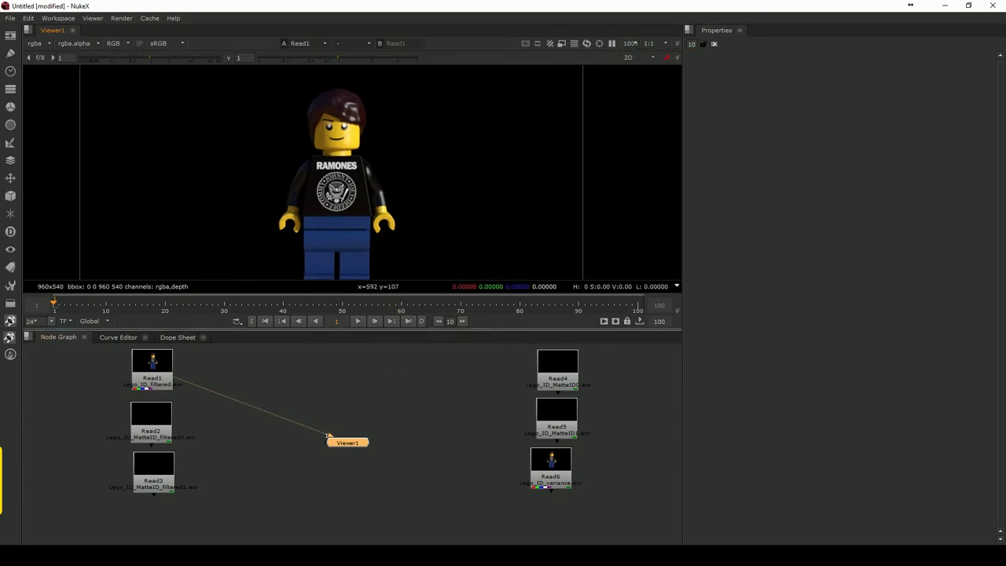
left_click_drag(390, 331, 396, 364)
scroll(431, 265, "up", 1)
scroll(432, 265, "down", 1)
middle_click_drag(472, 203, 470, 186)
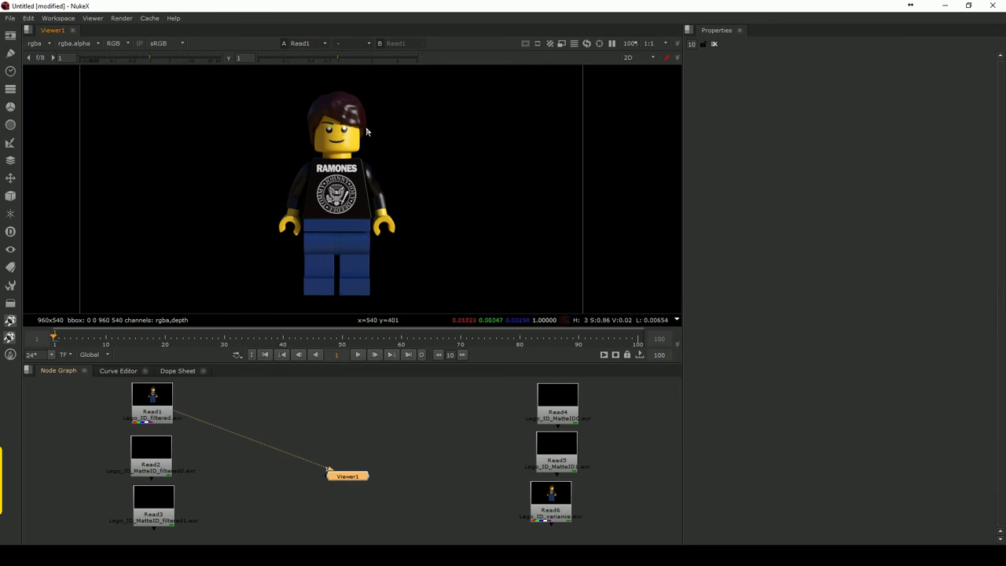
Step: View the Read6 variance render, then reconnect the viewer to Read1
left_click_drag(561, 504, 504, 403)
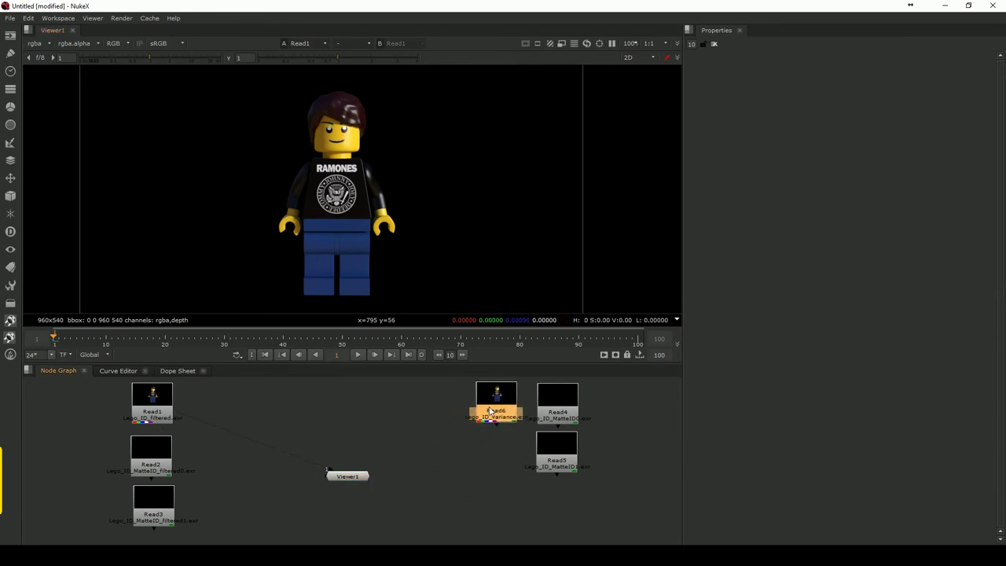
key("1")
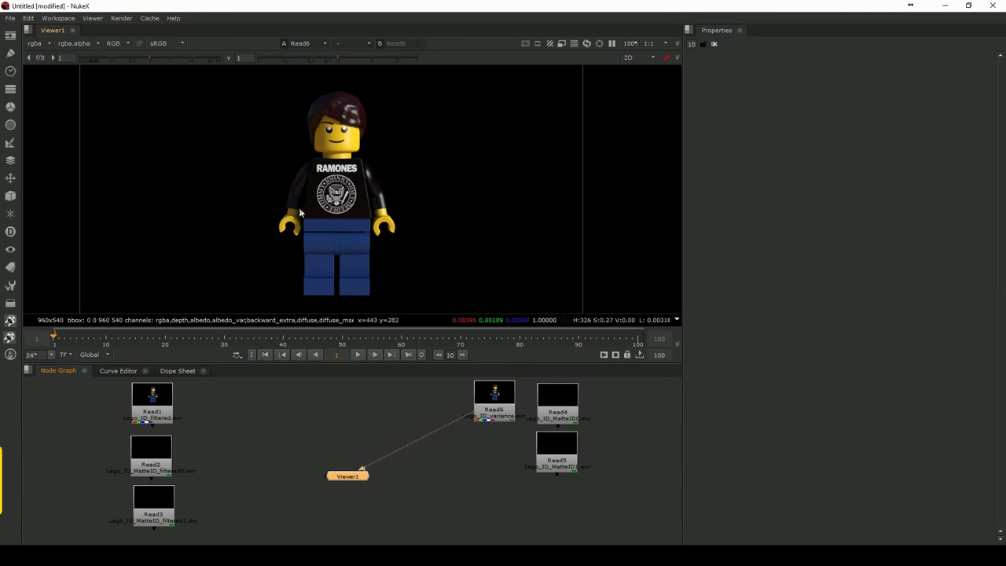
left_click(155, 399)
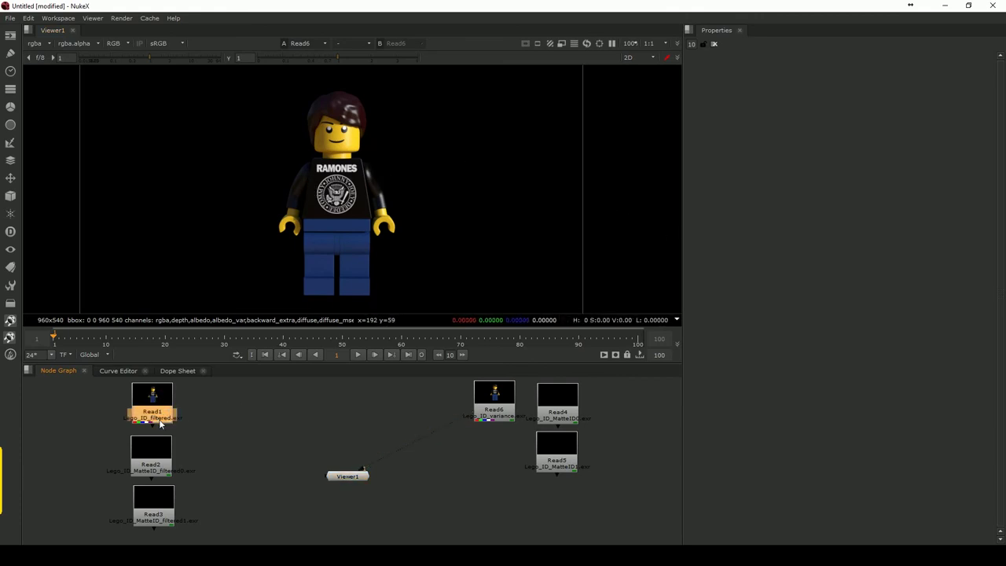
left_click_drag(175, 415, 346, 474)
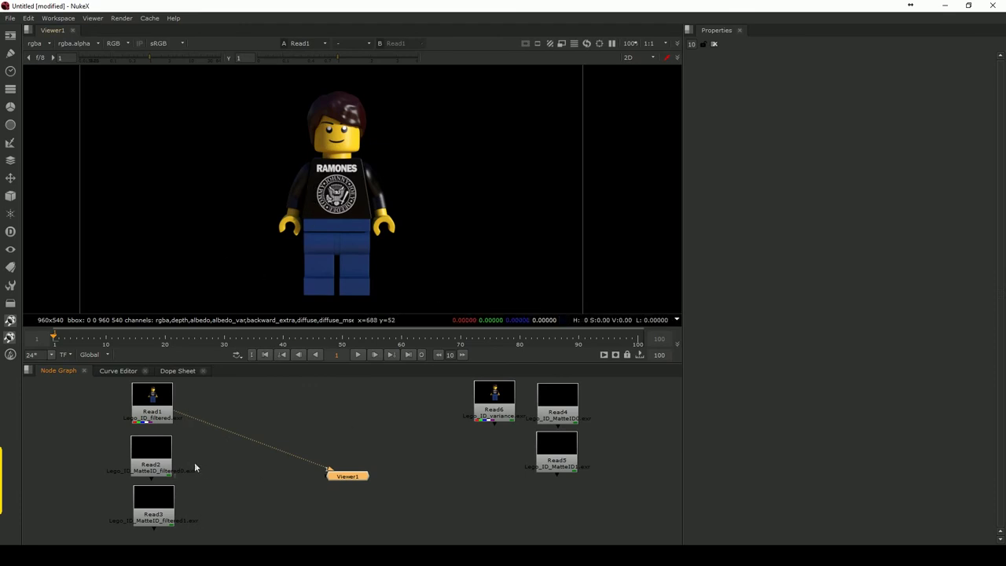
Step: Lay out Read4–Read6 in a column on the right and Read1–Read3 toward the middle
left_click_drag(494, 397, 633, 399)
left_click_drag(487, 394, 656, 478)
left_click_drag(563, 427, 652, 536)
left_click_drag(631, 405, 641, 405)
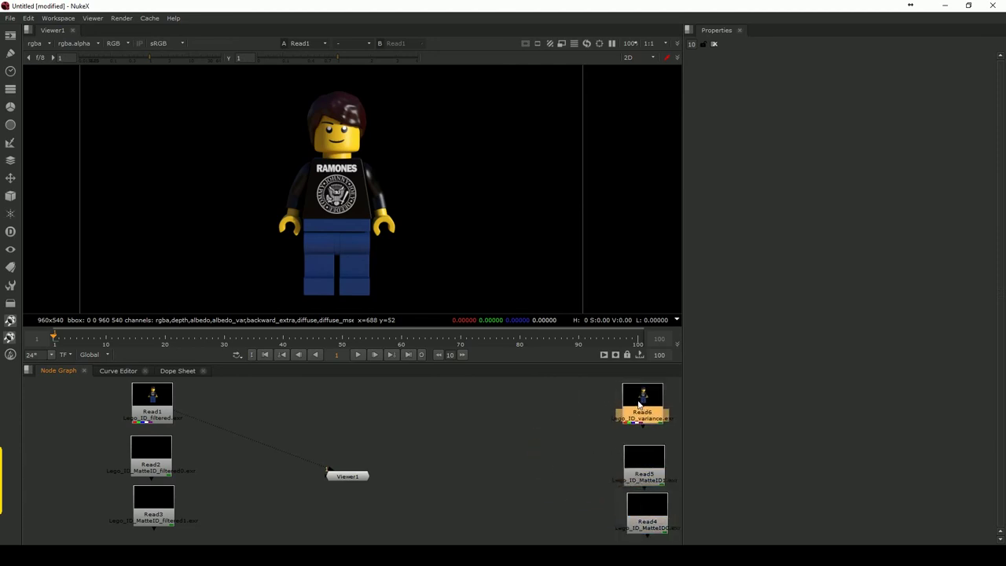
left_click_drag(149, 398, 332, 399)
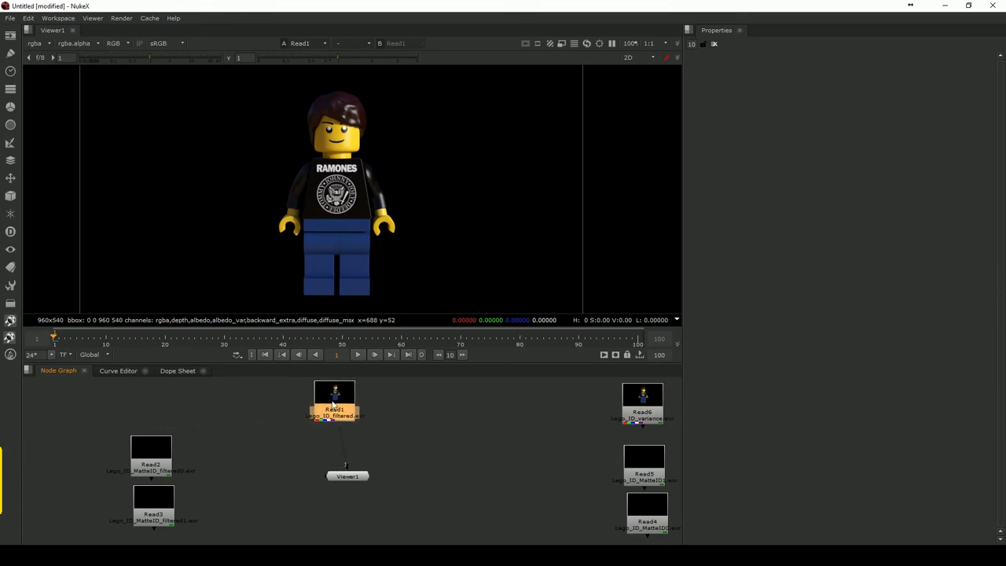
left_click_drag(157, 450, 201, 429)
mouse_move(153, 503)
left_mouse_down()
mouse_move(189, 499)
mouse_move(260, 431)
left_mouse_up()
left_click_drag(200, 424, 178, 425)
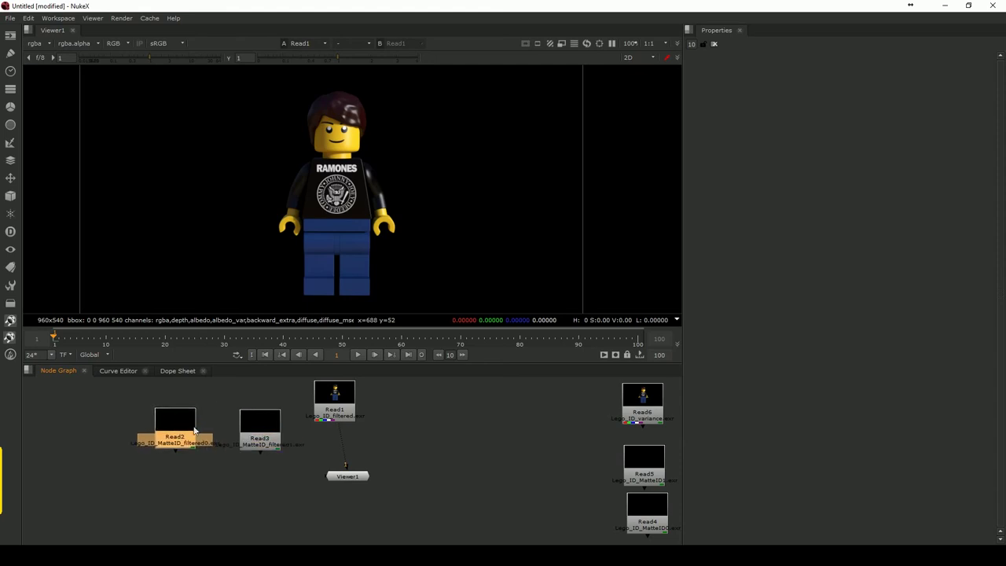
Step: View Read2's MatteID0 part mask, then return the viewer channel to rgba
key("1")
left_click(48, 45)
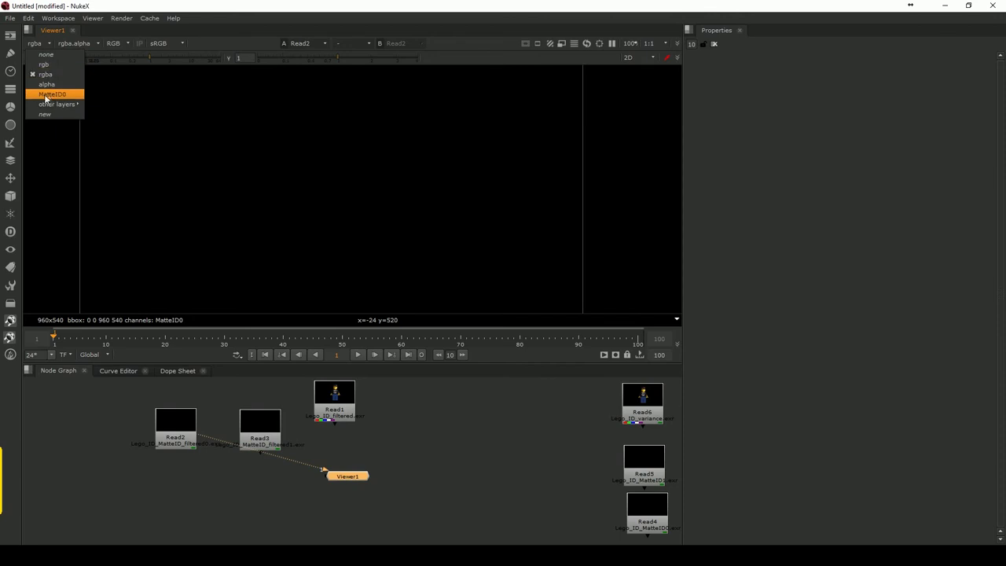
left_click(52, 94)
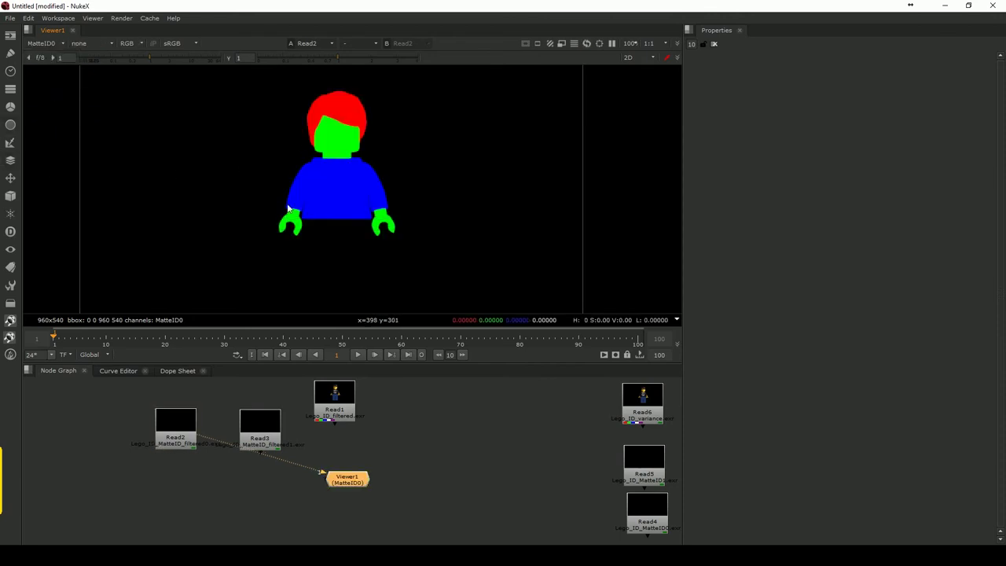
left_click(47, 43)
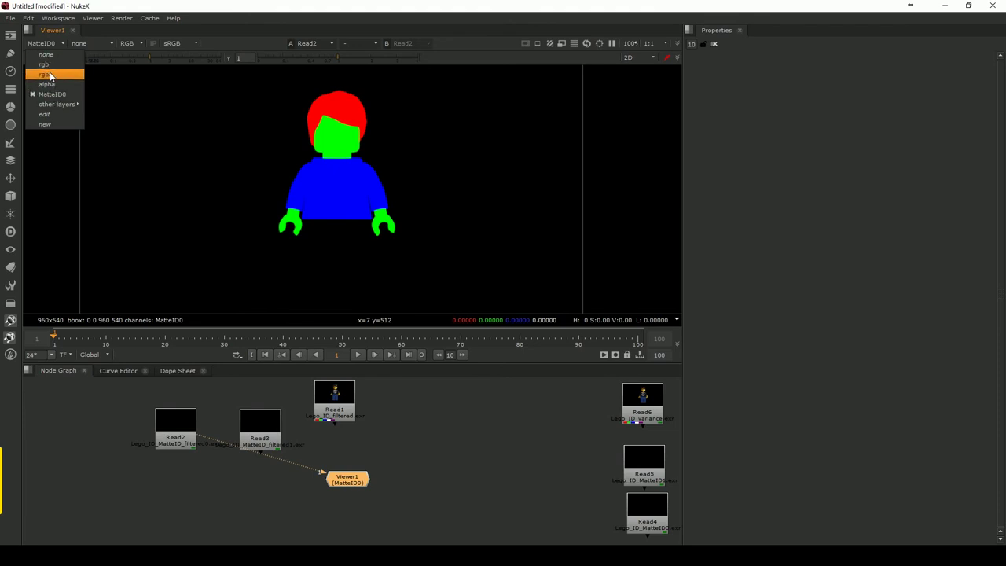
left_click(50, 76)
Step: Move Read3 right, view its MatteID1 leg mask, then switch back to rgba
left_click_drag(262, 429, 443, 427)
key("1")
left_click(39, 43)
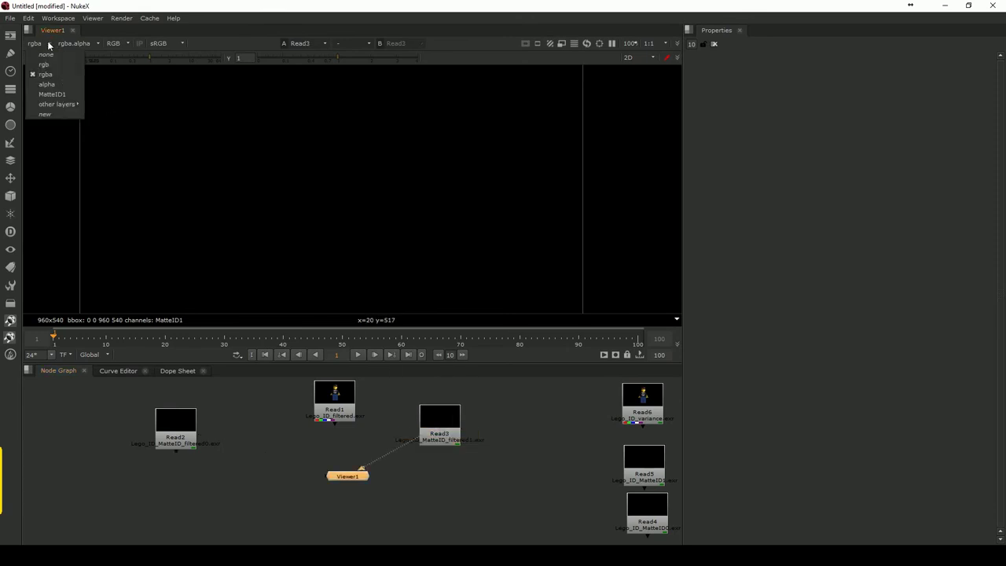
left_click(50, 94)
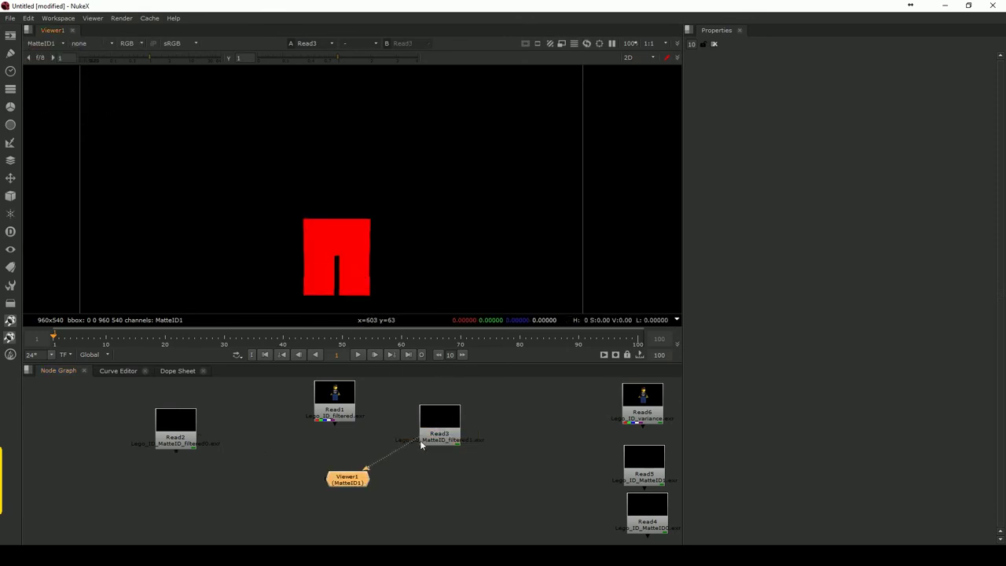
left_click(445, 428)
left_click(44, 43)
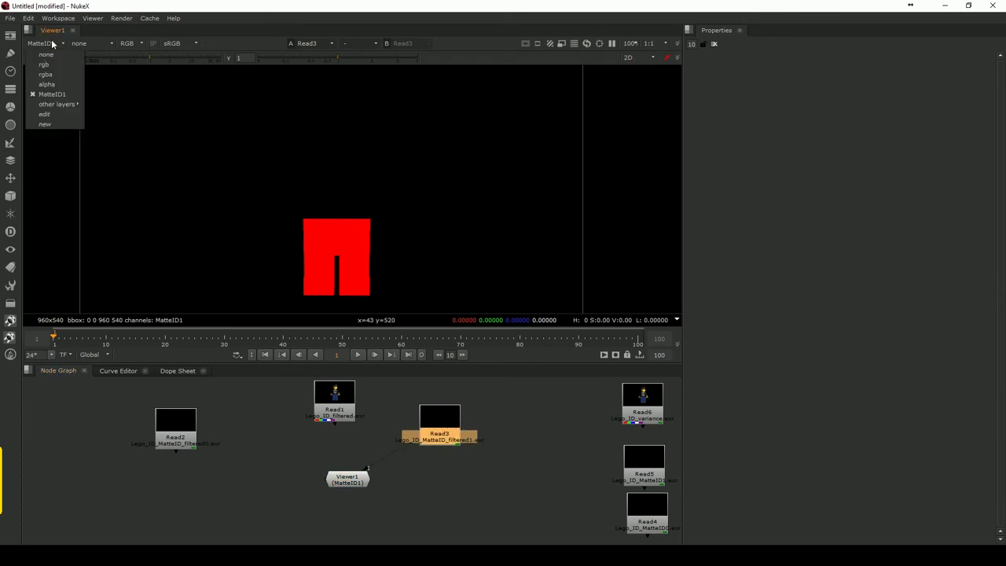
left_click(45, 73)
Step: Respace Read1, Read3 and the Viewer node, and reconnect the viewer to Read1
left_click_drag(336, 402, 333, 411)
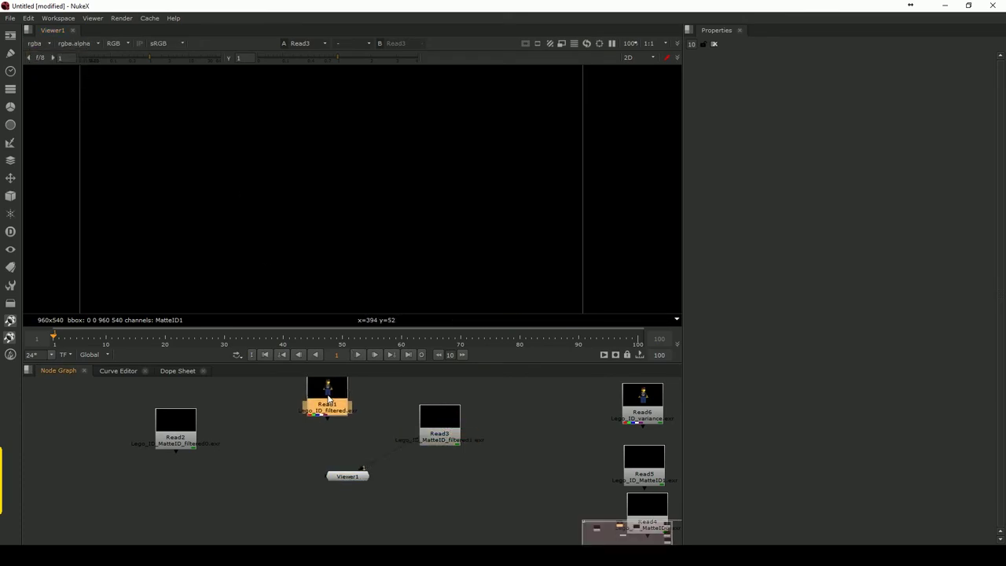
left_click_drag(347, 476, 360, 515)
left_click_drag(447, 425, 467, 437)
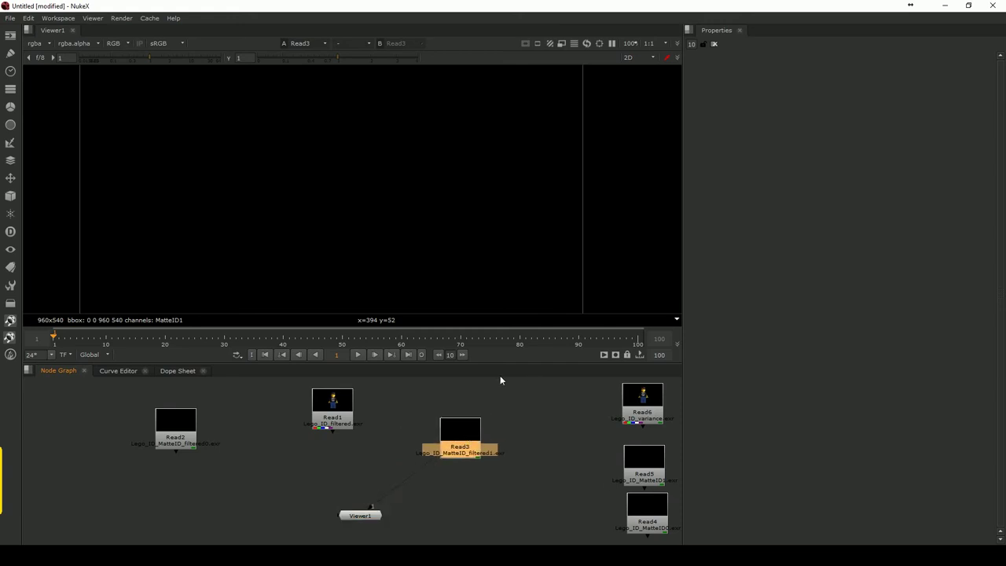
left_click_drag(333, 423, 359, 421)
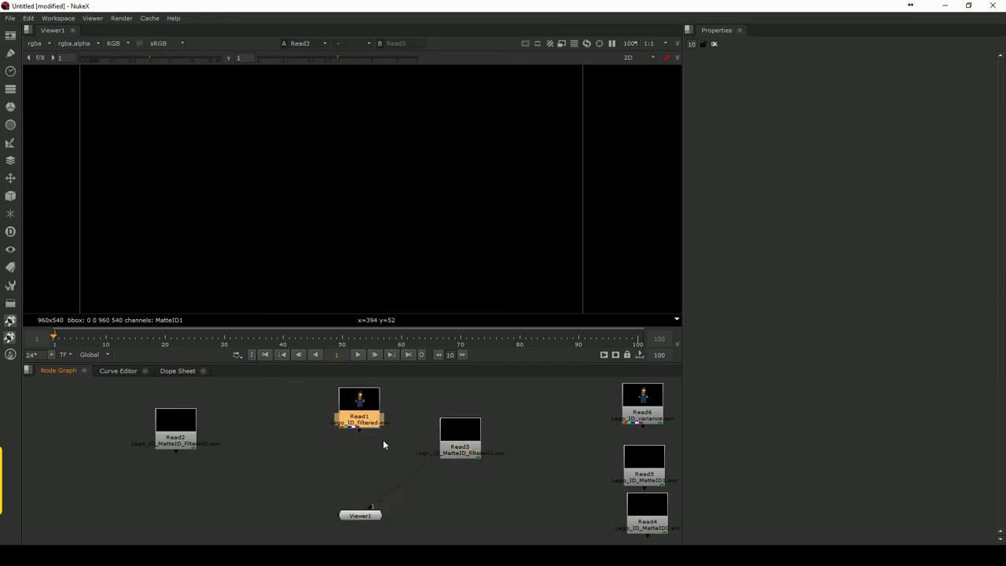
left_click_drag(354, 515, 347, 526)
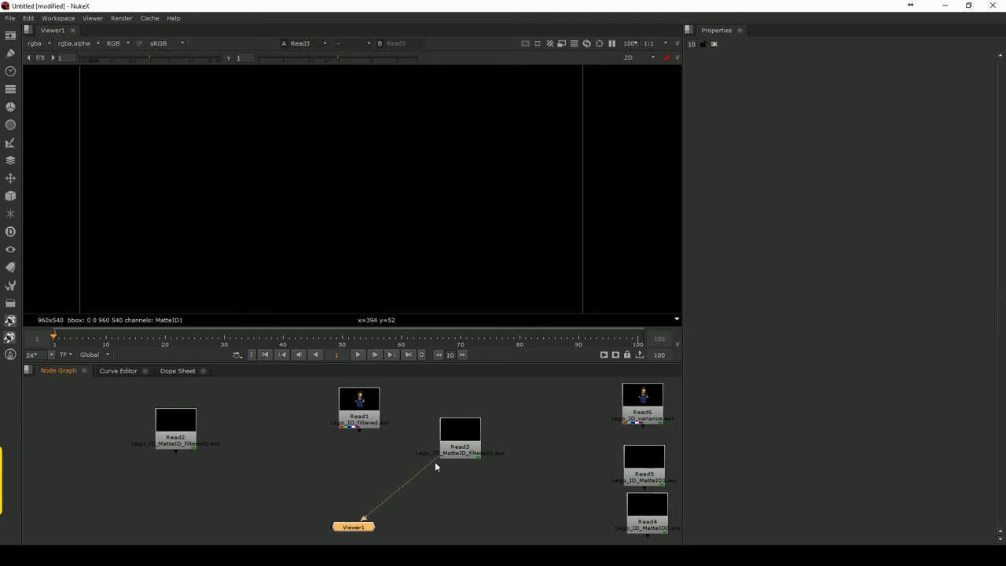
left_click_drag(435, 461, 430, 462)
mouse_move(341, 487)
left_mouse_down()
mouse_move(359, 405)
mouse_move(315, 405)
mouse_move(368, 412)
left_mouse_up()
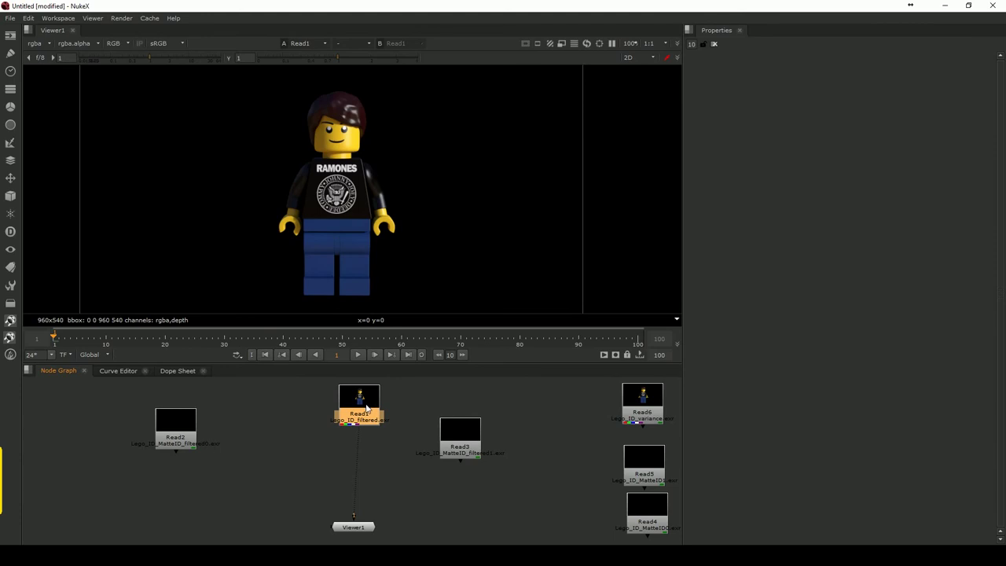
Step: Add ColorCorrect1 below Read1 and wire its mask input to Read2
key("c")
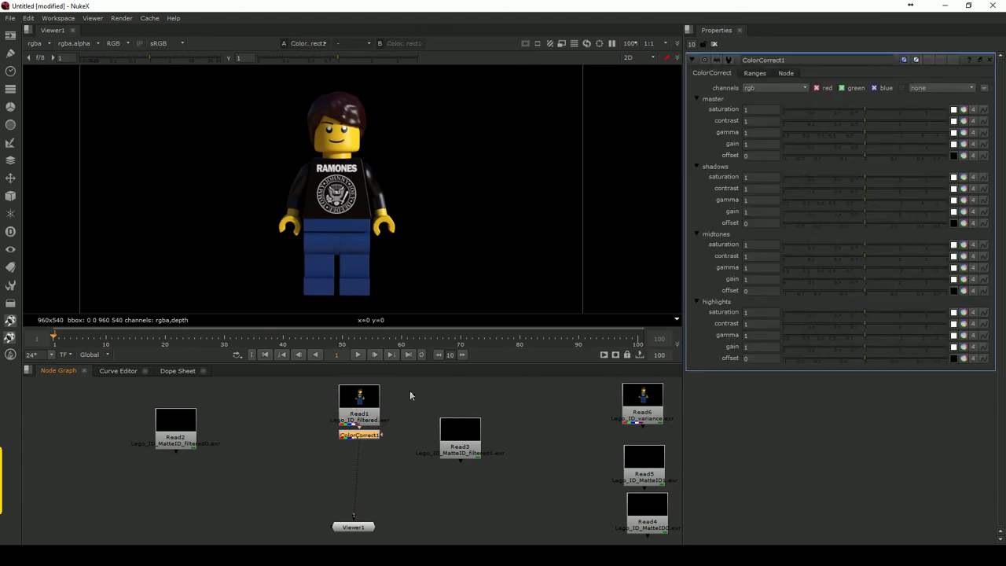
left_click_drag(364, 438, 397, 445)
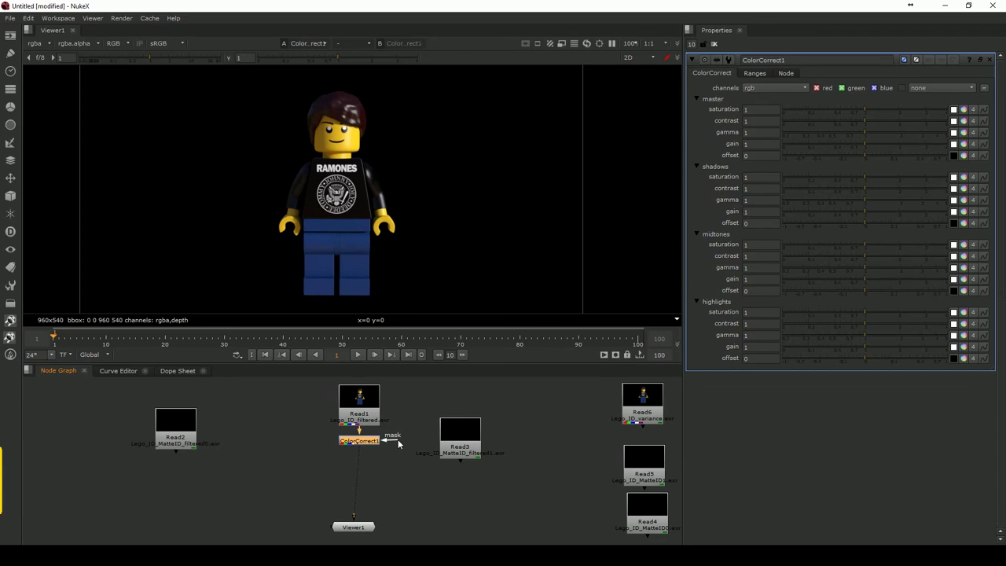
mouse_move(398, 445)
left_mouse_down()
mouse_move(176, 428)
mouse_move(223, 431)
mouse_move(247, 449)
mouse_move(255, 434)
mouse_move(229, 443)
left_mouse_up()
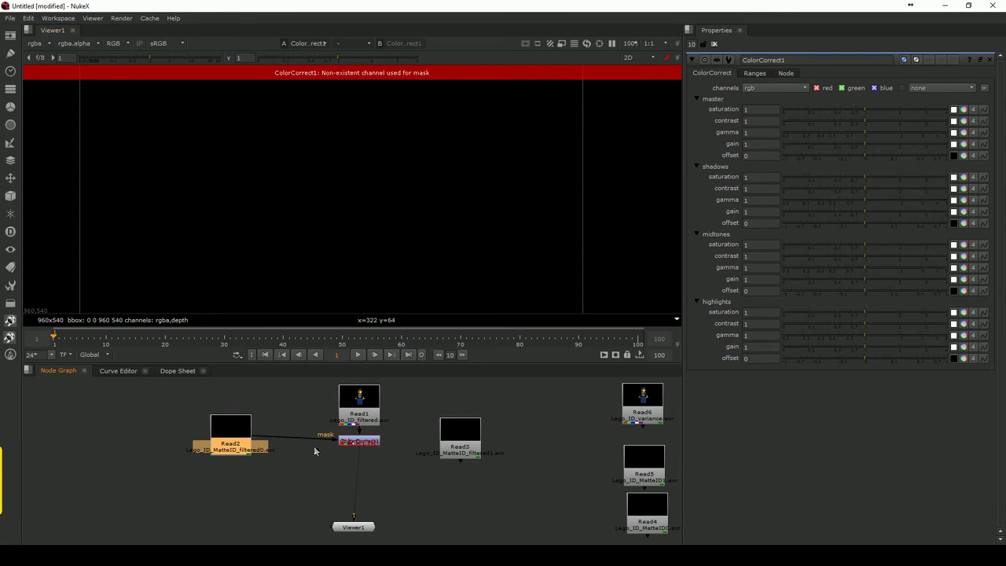
Step: Set ColorCorrect1's mask to MatteID0.red and test the hair mask with master gain
left_click(353, 444)
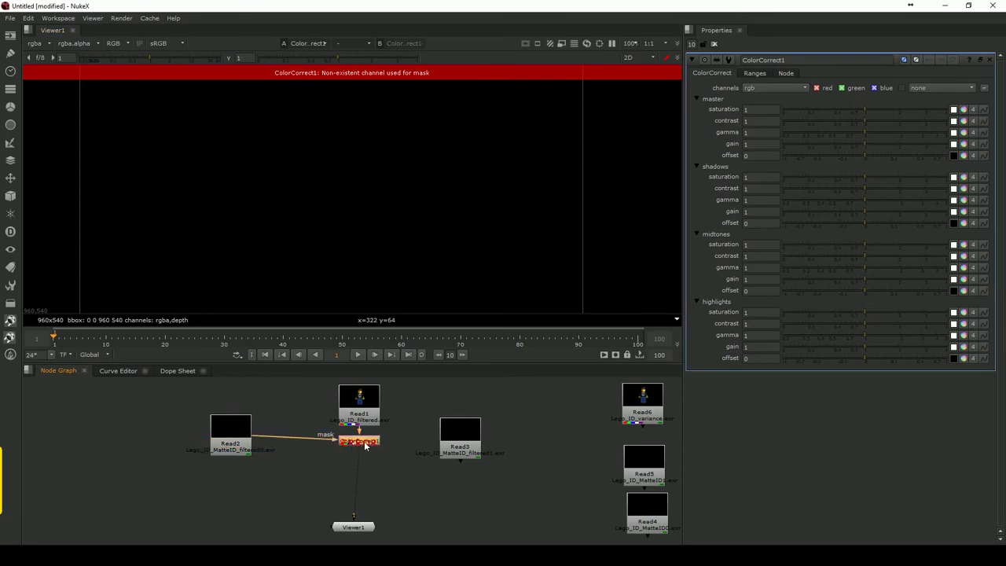
left_click(692, 44)
left_click(753, 74)
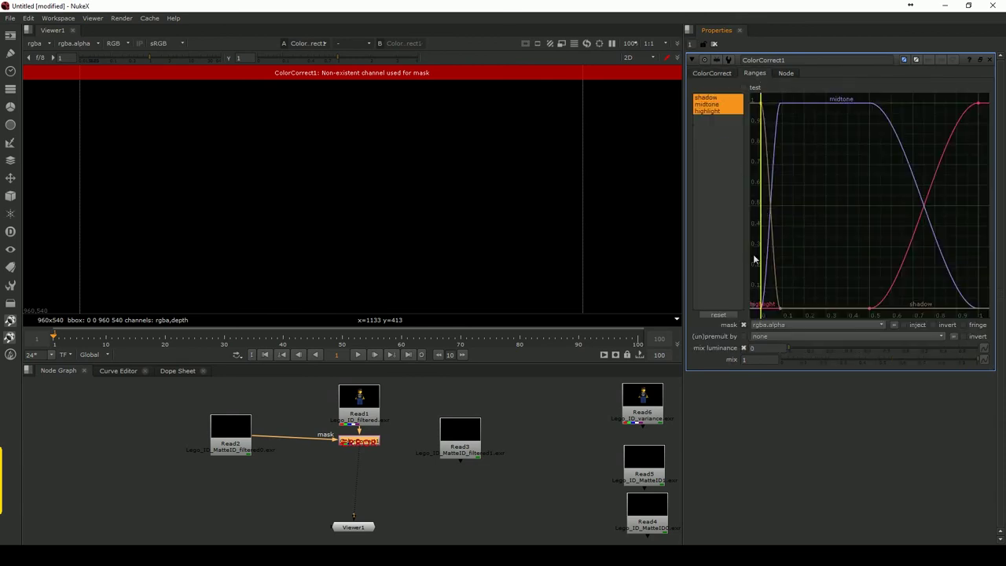
left_click(881, 325)
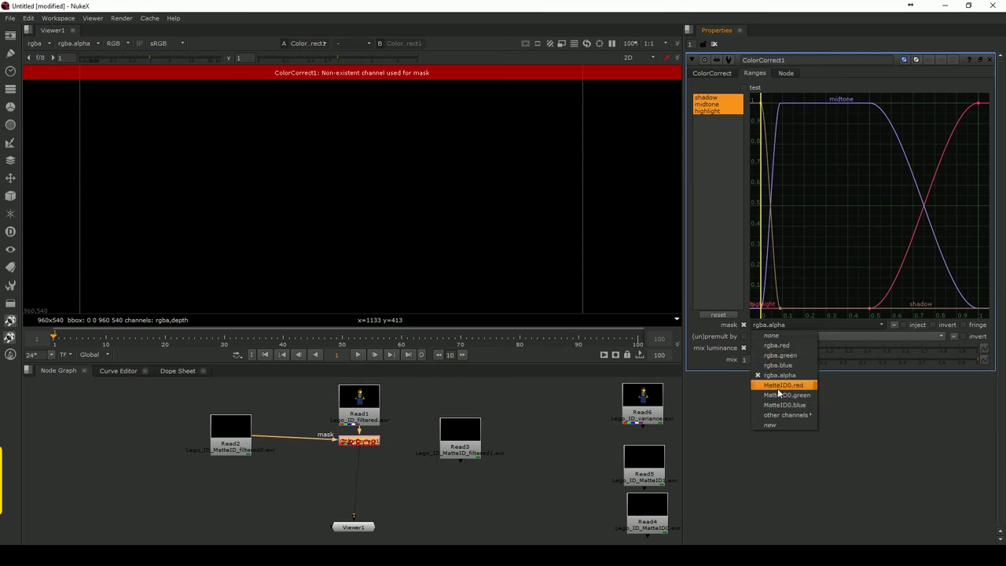
left_click(798, 384)
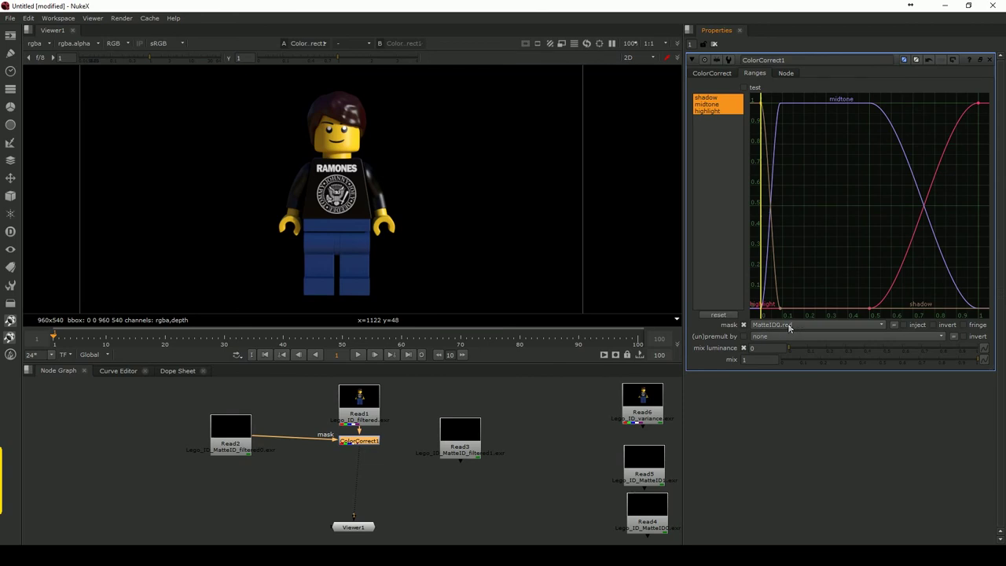
left_click(717, 73)
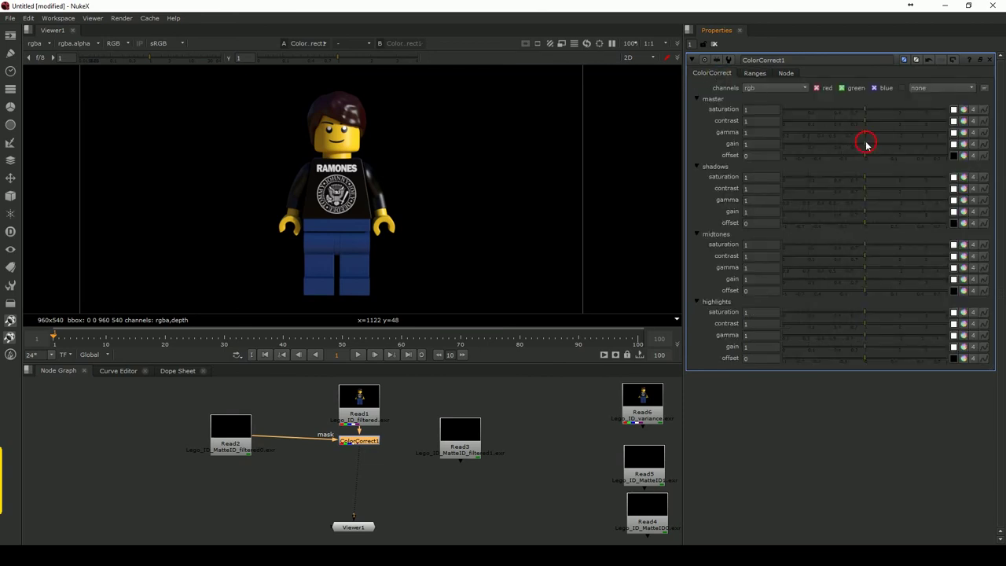
mouse_move(867, 144)
left_mouse_down()
mouse_move(783, 143)
mouse_move(883, 148)
mouse_move(825, 153)
mouse_move(866, 152)
left_mouse_up()
left_click_drag(229, 442, 217, 442)
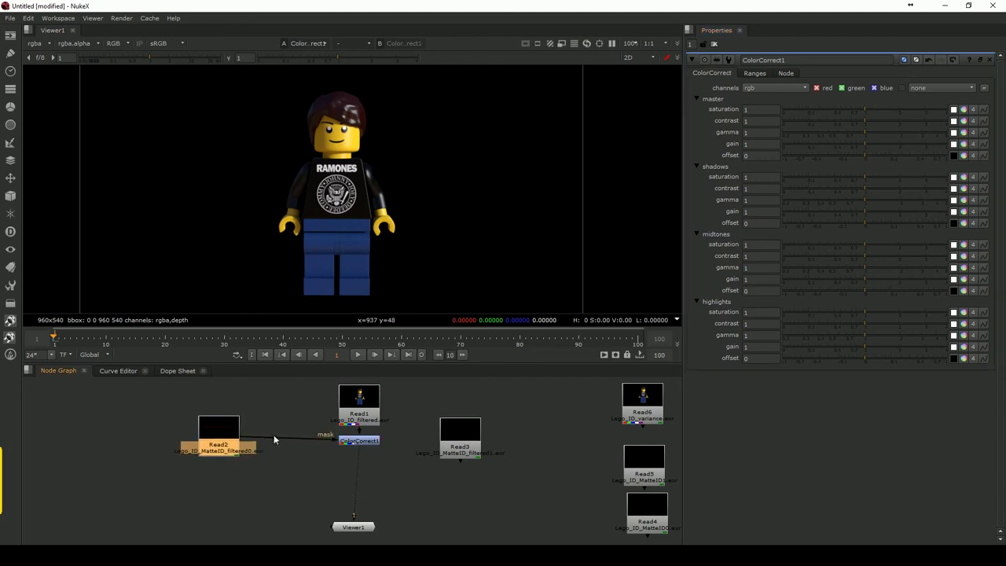
Step: Add ColorCorrect2 below ColorCorrect1 with its mask input wired to Read2
left_click(366, 442)
key("c")
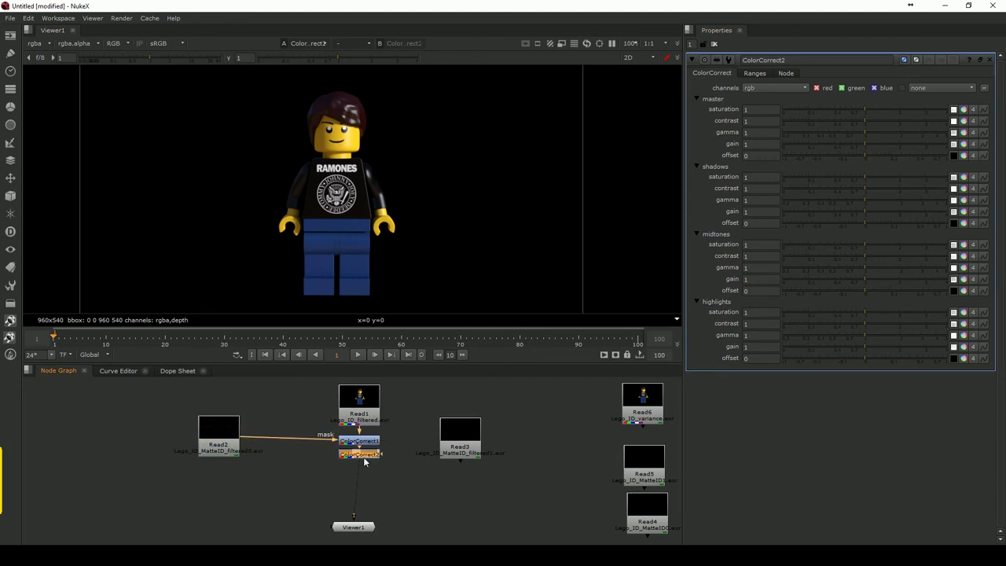
left_click_drag(383, 456, 228, 444)
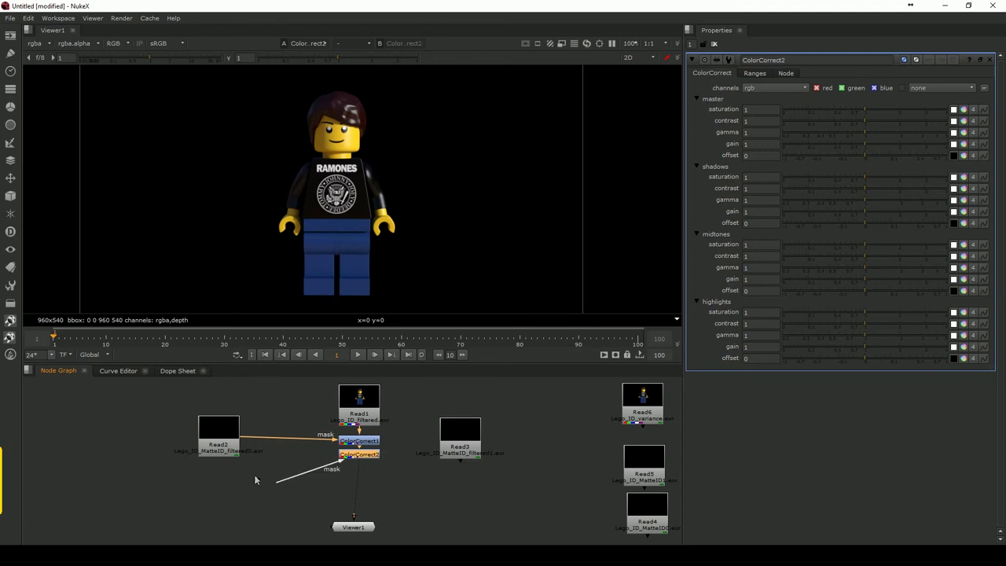
left_click(225, 437)
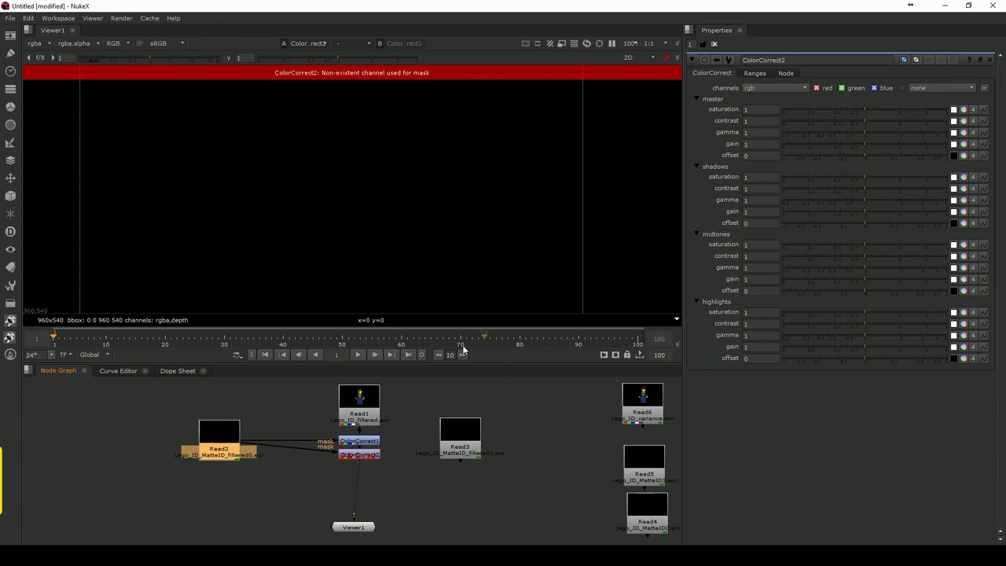
Step: Set ColorCorrect2's mask to MatteID0.green and test it with master and highlights gain
left_click(358, 456)
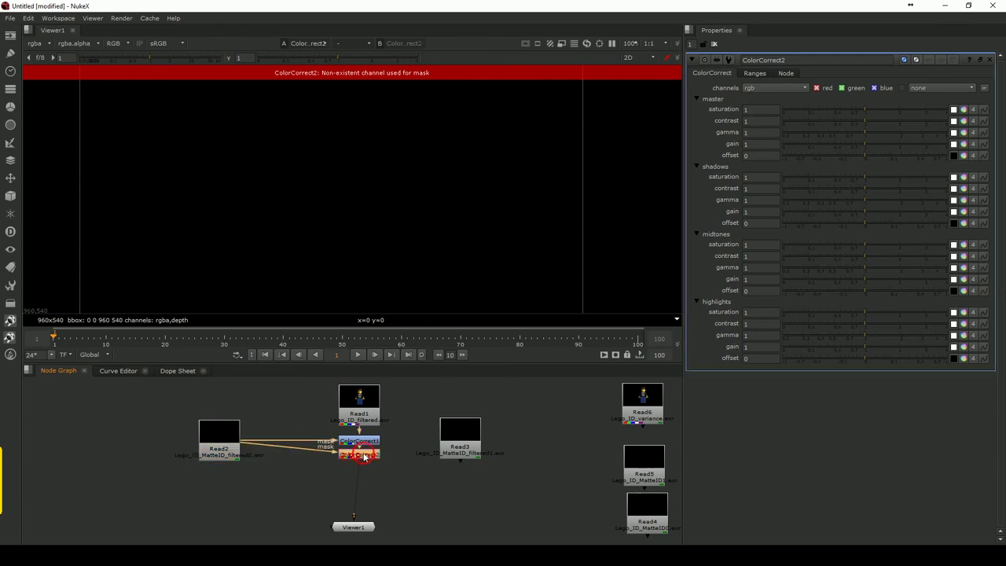
left_click(774, 74)
left_click(820, 325)
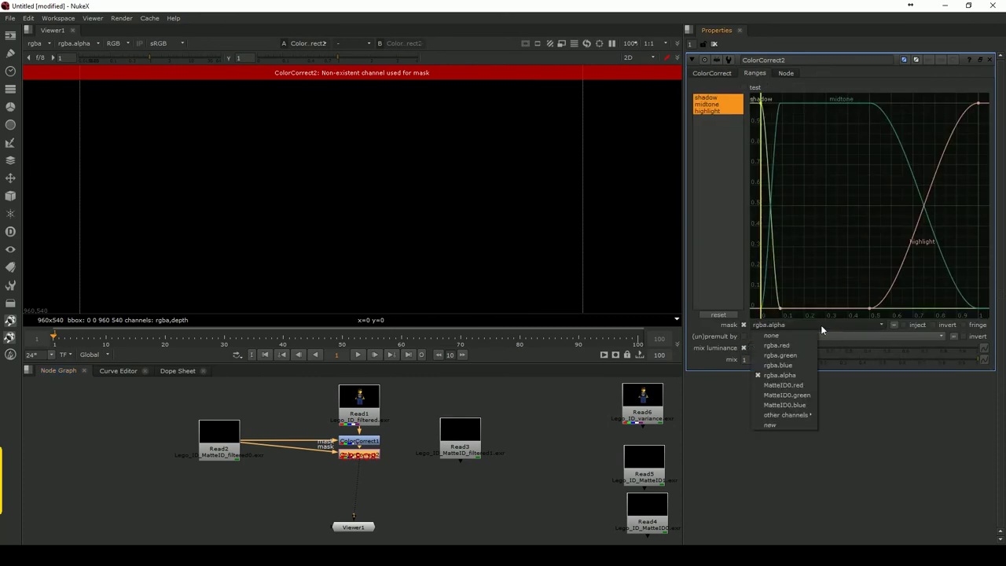
left_click(796, 395)
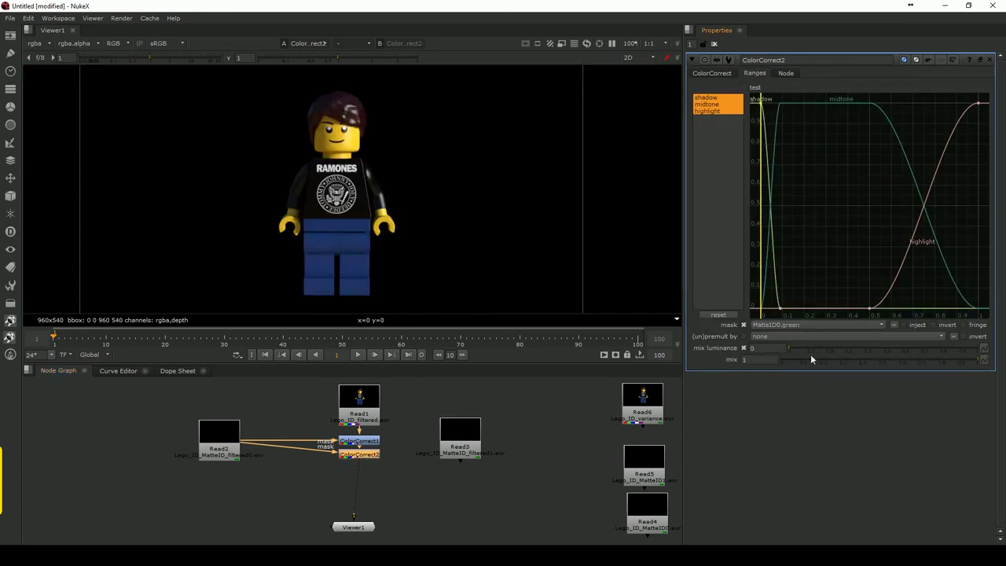
left_click(714, 73)
mouse_move(866, 143)
left_mouse_down()
mouse_move(892, 141)
mouse_move(792, 145)
mouse_move(854, 152)
mouse_move(774, 150)
mouse_move(865, 147)
left_mouse_up()
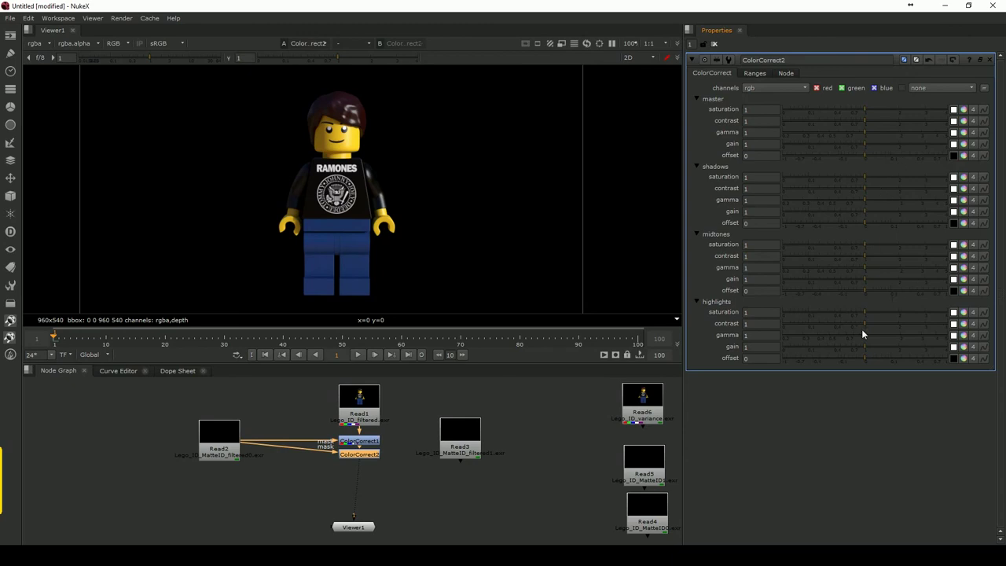
mouse_move(864, 347)
left_mouse_down()
mouse_move(761, 343)
mouse_move(865, 348)
left_mouse_up()
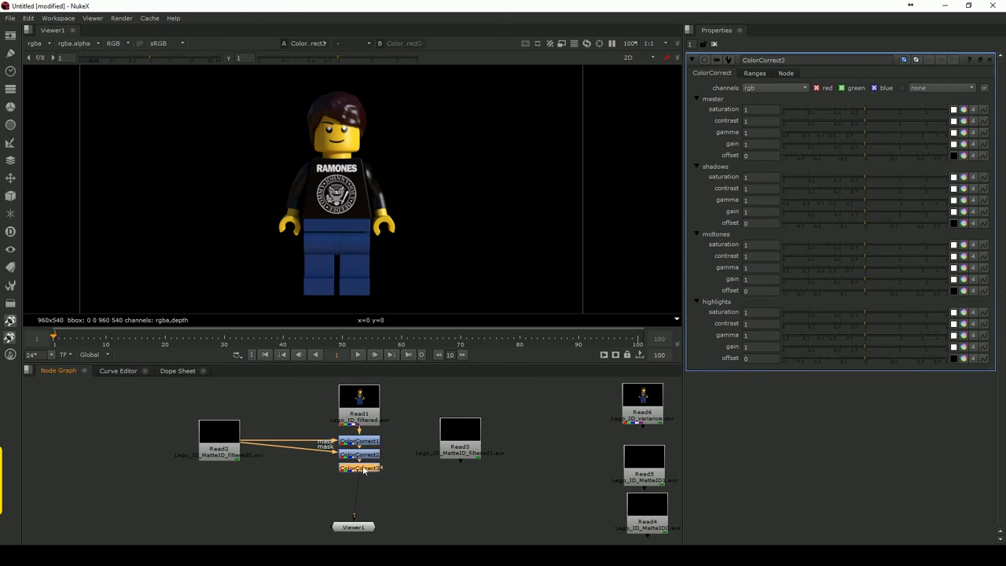
Step: Add ColorCorrect3 masked by Read2's MatteID0.blue, testing the torso mask and restoring gain to 1
left_click_drag(386, 470, 233, 451)
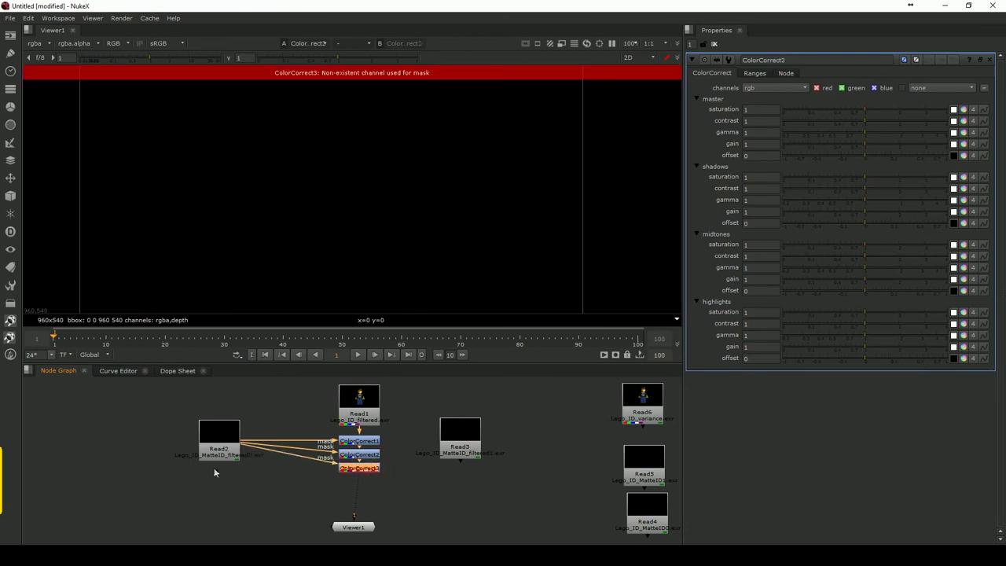
left_click(759, 73)
left_click(785, 325)
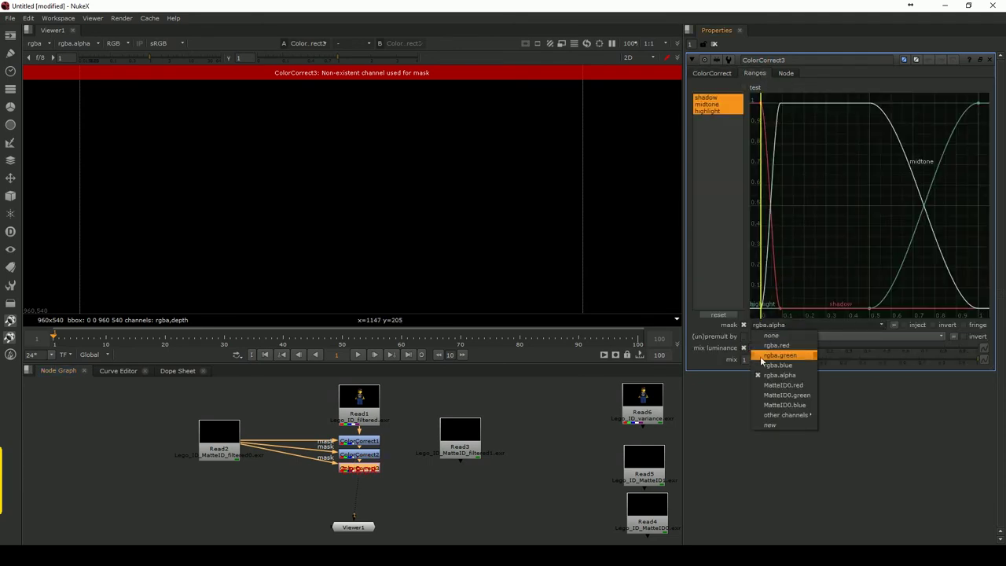
left_click(785, 406)
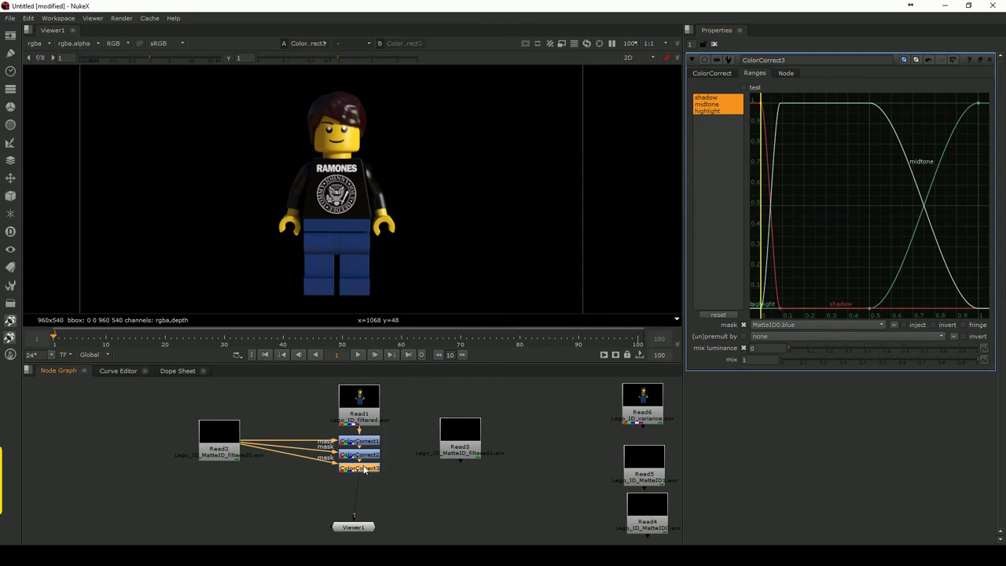
left_click(716, 73)
left_click(863, 141)
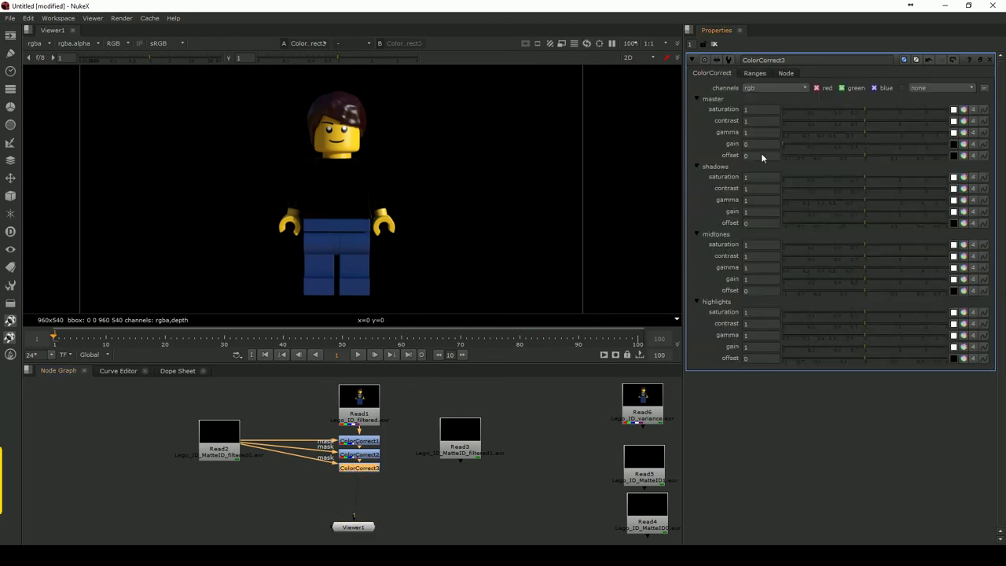
left_click_drag(772, 154, 866, 147)
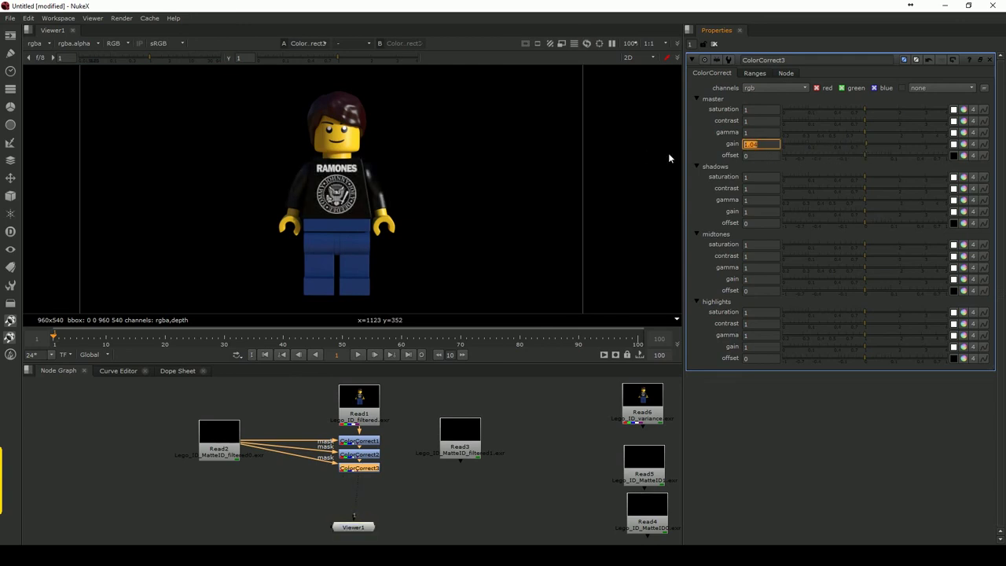
type("1")
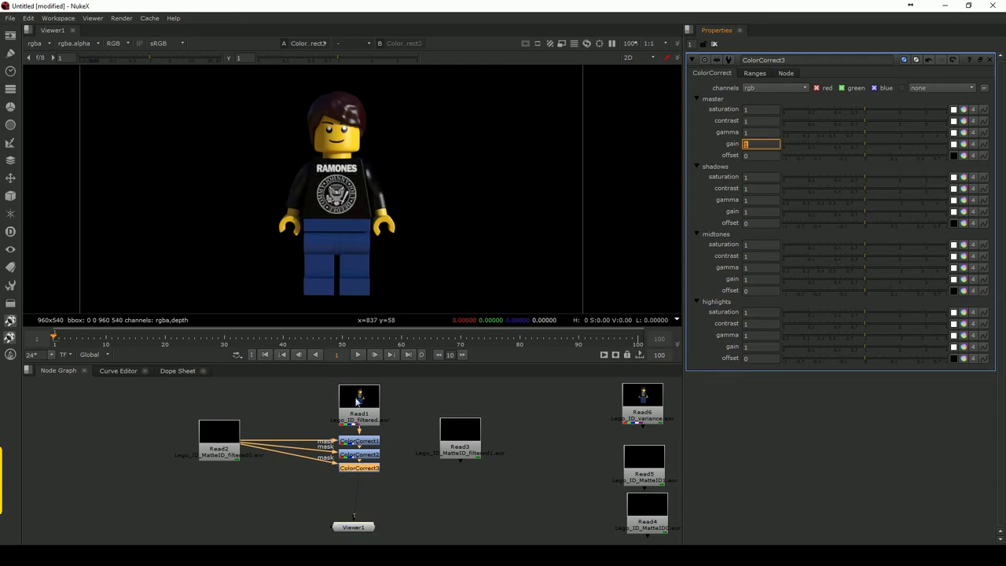
left_click(359, 401)
Step: Raise Read2 and Read3, add ColorCorrect4 below ColorCorrect3, and move Viewer1 under it
left_click_drag(218, 435, 257, 407)
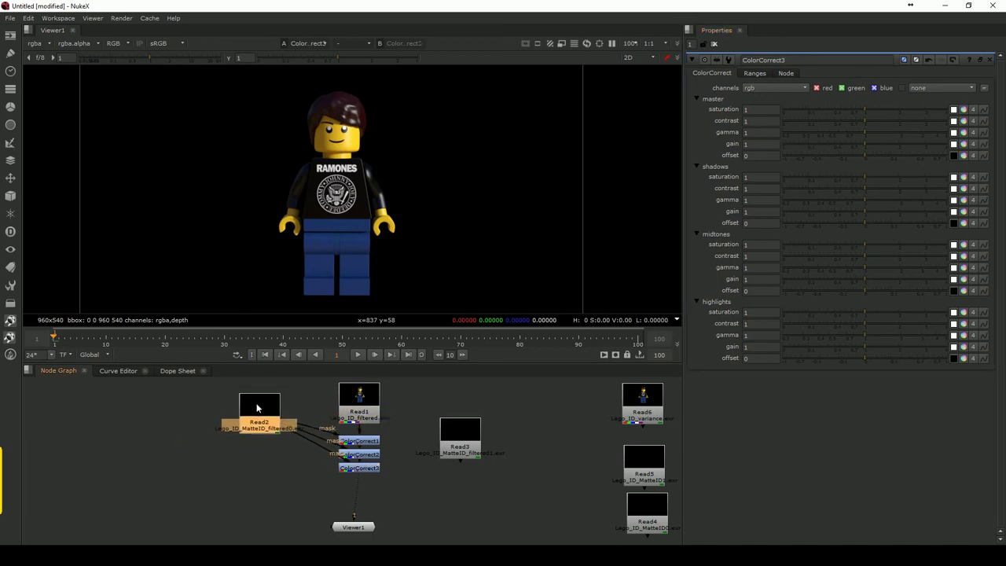
left_click_drag(479, 433, 486, 418)
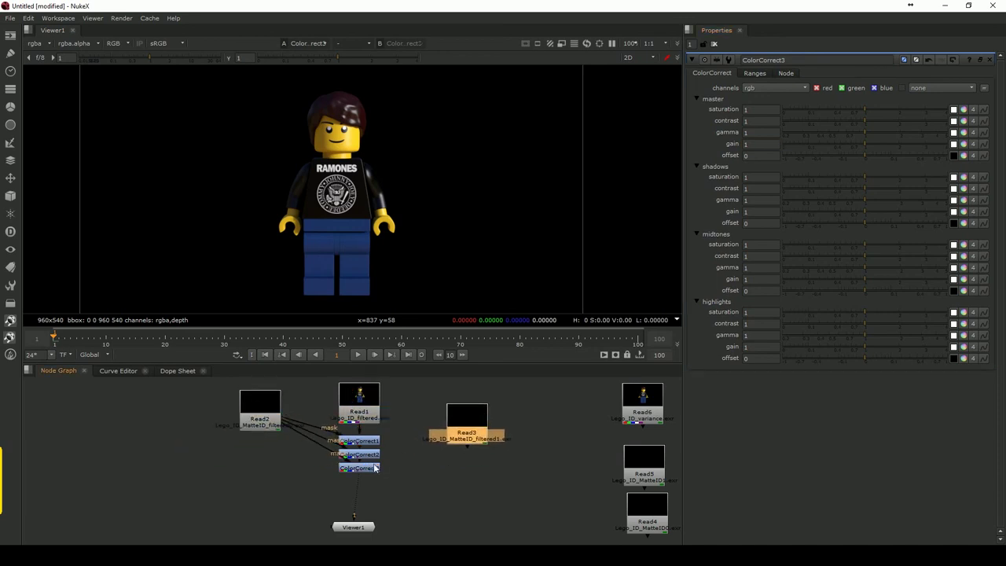
left_click(375, 468)
key("c")
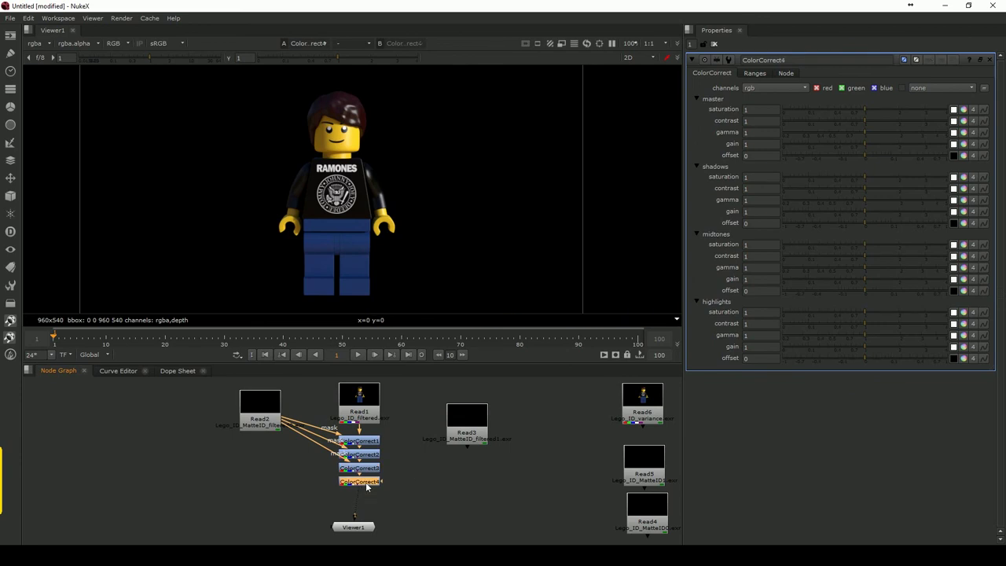
left_click_drag(353, 527, 360, 527)
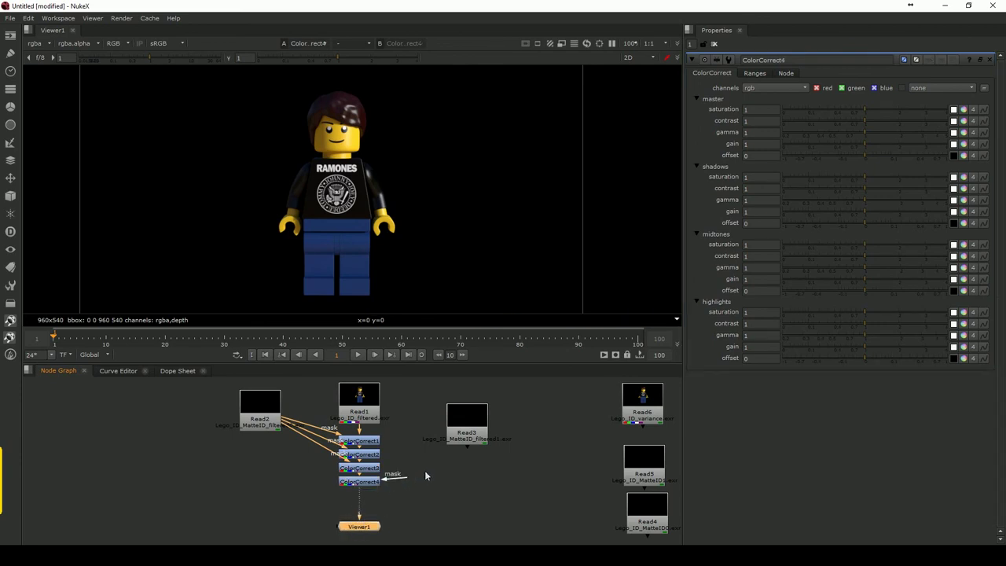
Step: Wire ColorCorrect4's mask input to Read3, open its mask channel list, then select Read3
left_click_drag(382, 480, 467, 429)
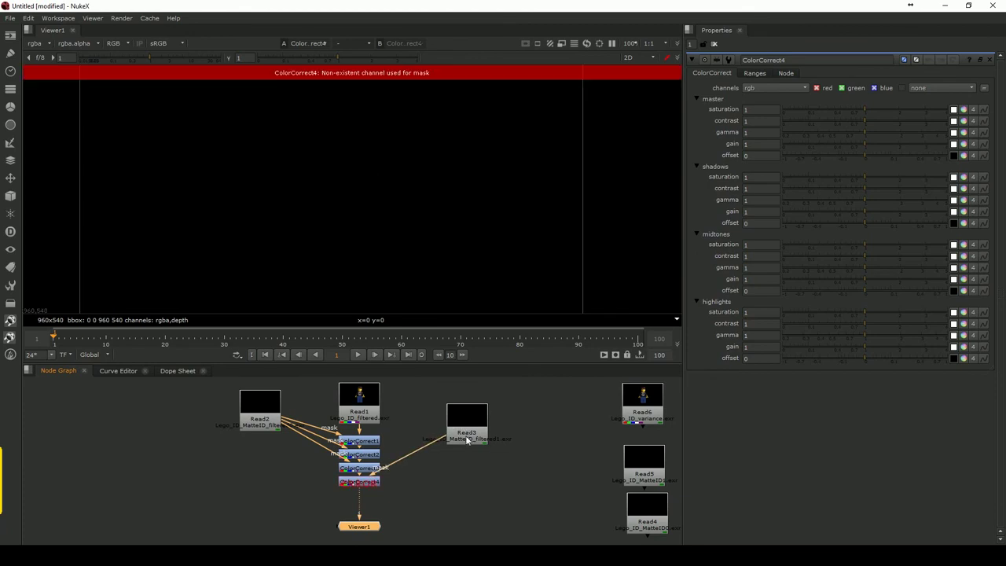
left_click(368, 483)
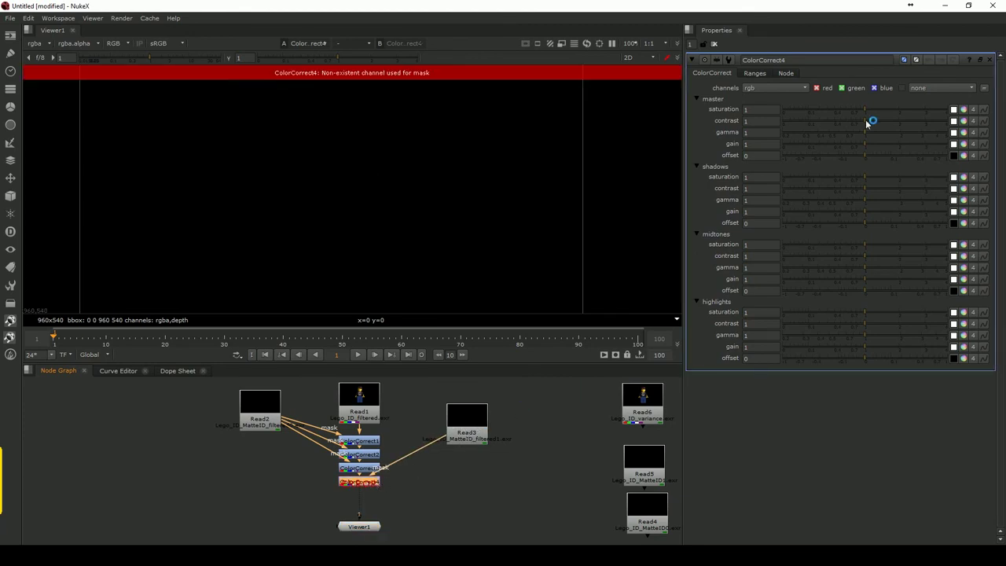
left_click(755, 73)
left_click(786, 328)
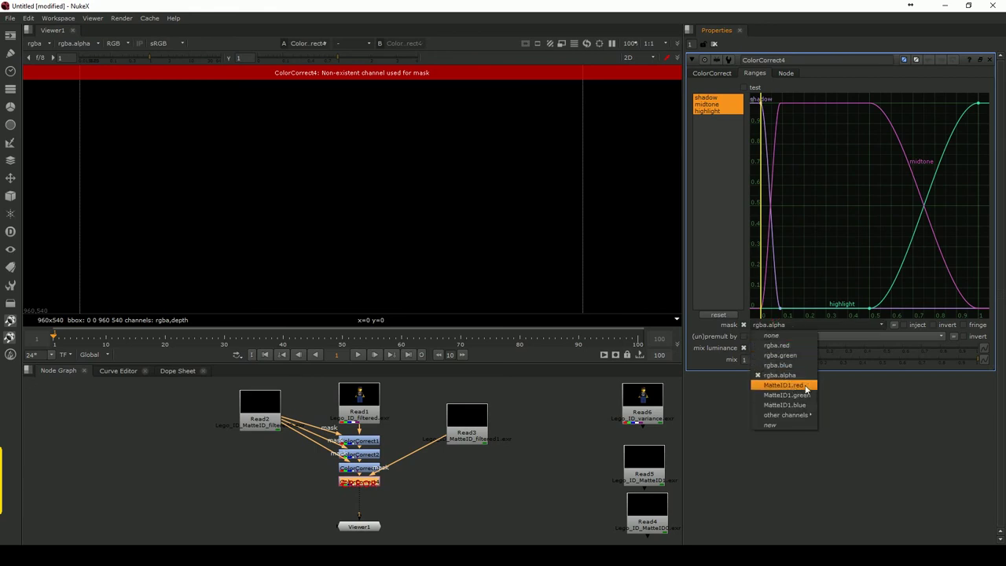
left_click(473, 418)
Step: View Read3 and check that its MatteID1 layer isolates the legs, then return to rgba
key("1")
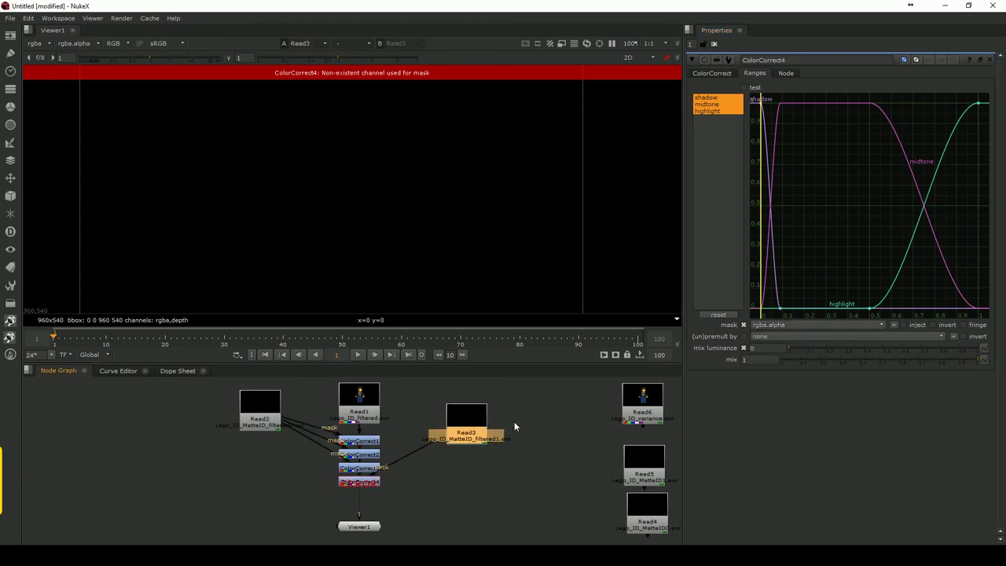
left_click(51, 44)
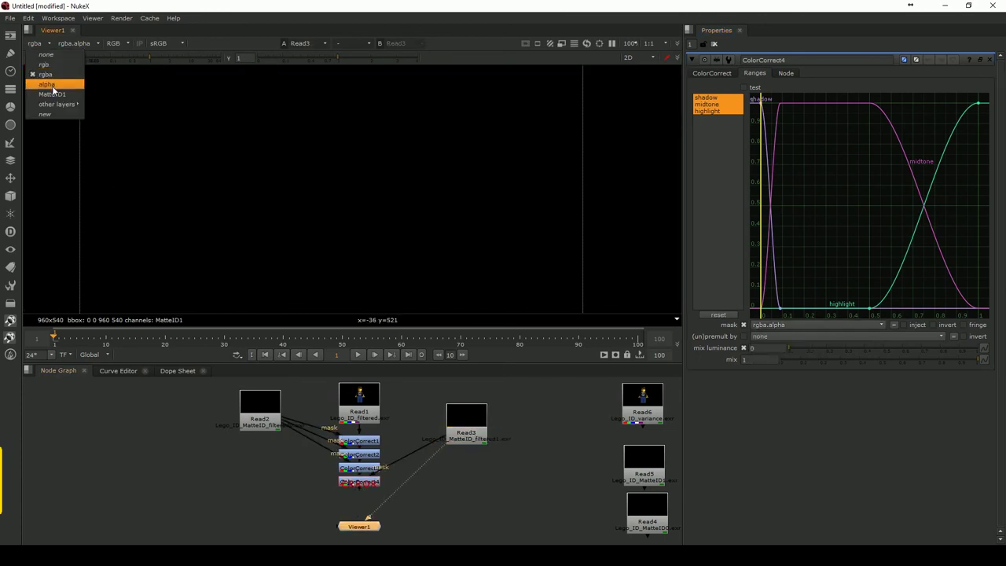
left_click(56, 91)
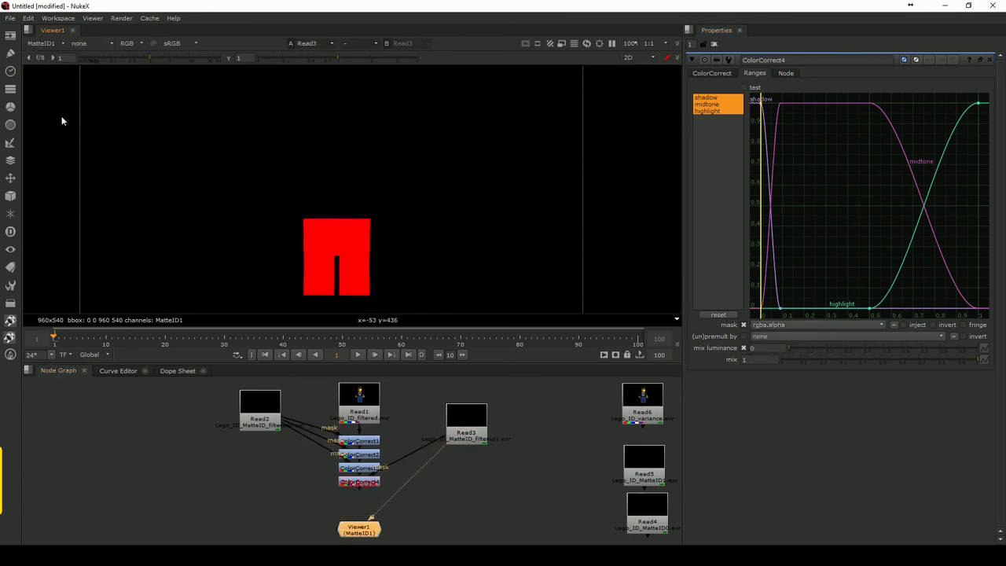
left_click(46, 44)
left_click(51, 75)
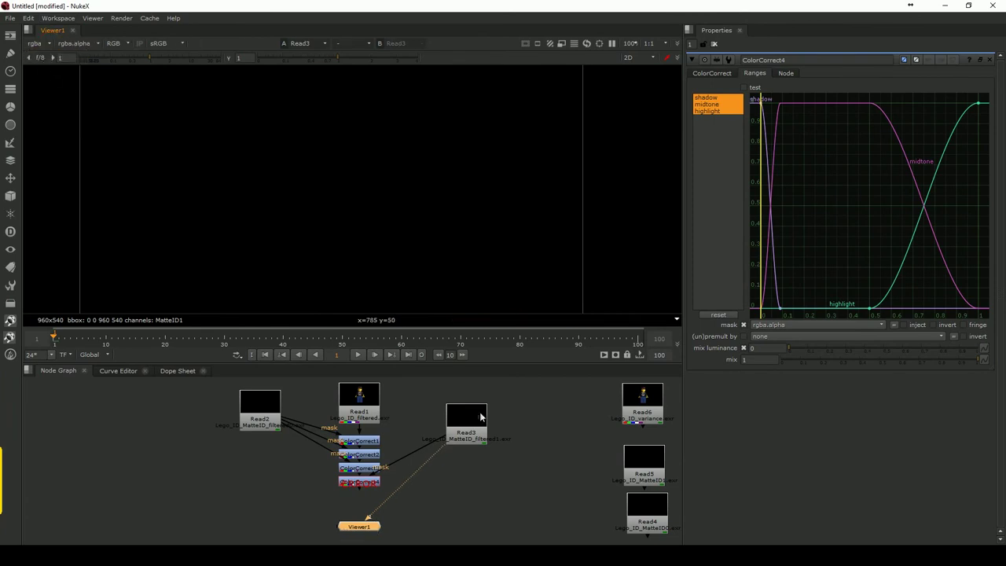
Step: Open Read3's and ColorCorrect4's properties and view ColorCorrect4's output
double_click(479, 416)
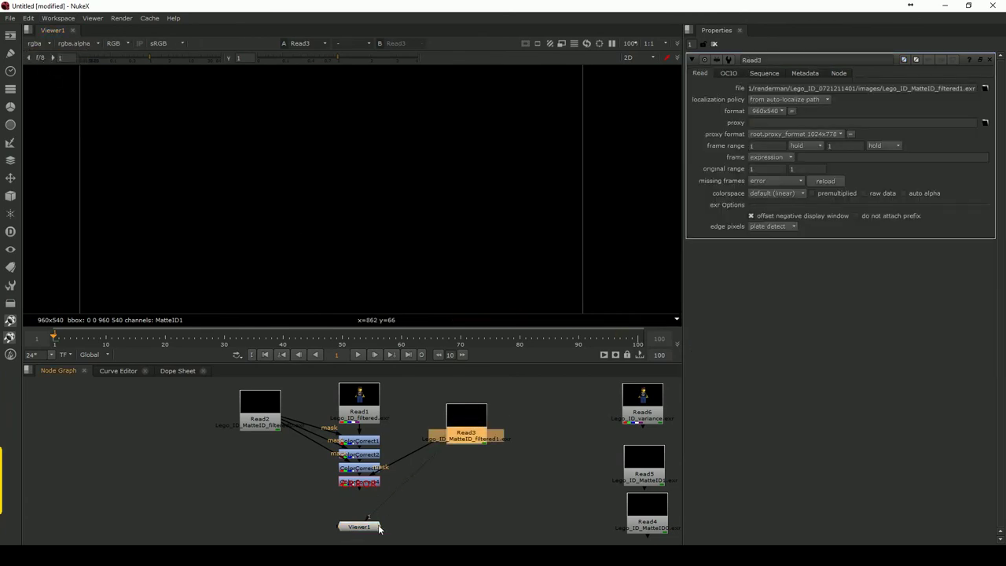
double_click(364, 482)
key("1")
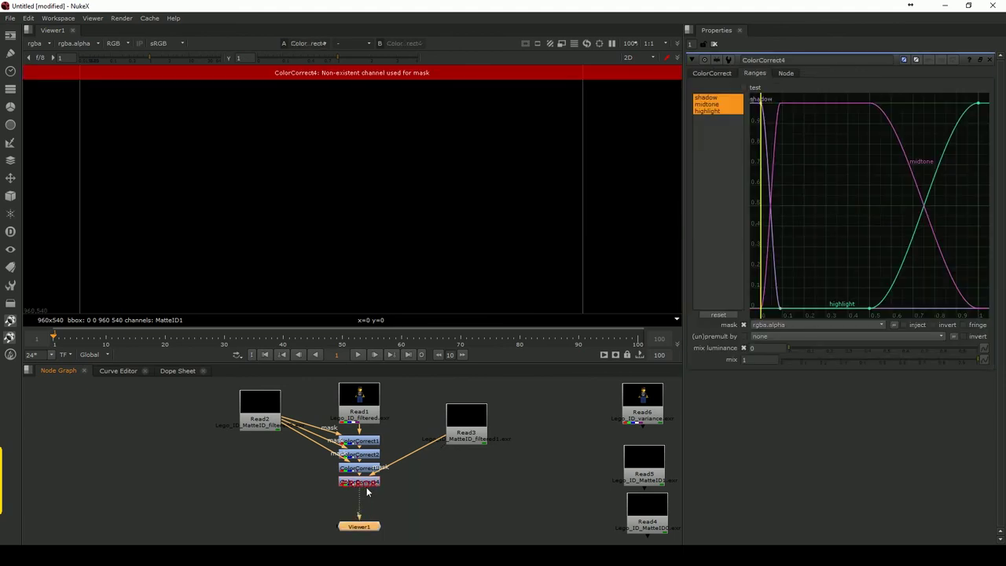
Step: Try MatteID1.green, then MatteID1.red as ColorCorrect4's mask, previewing each by adjusting master gain
left_click(822, 327)
left_click(803, 397)
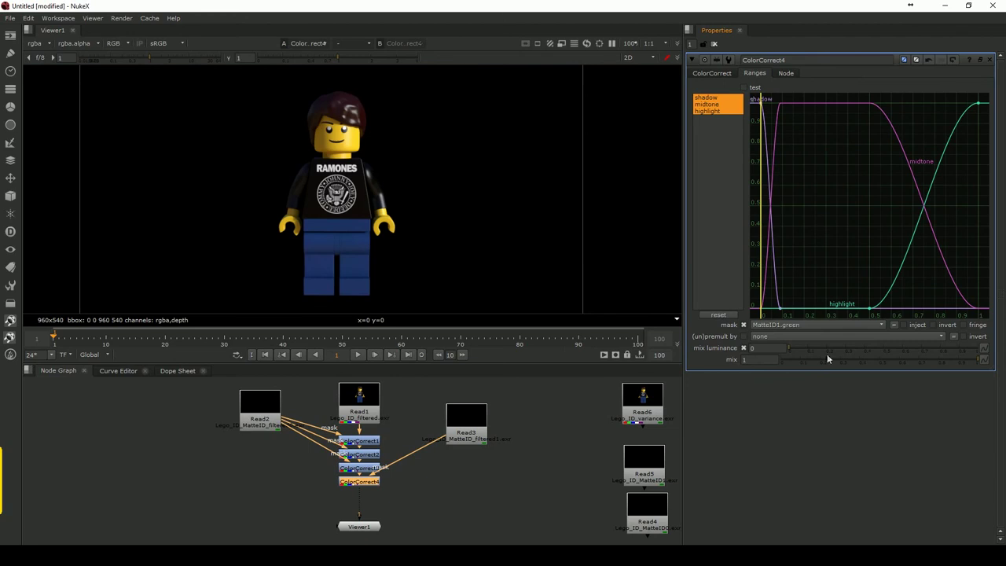
left_click(712, 73)
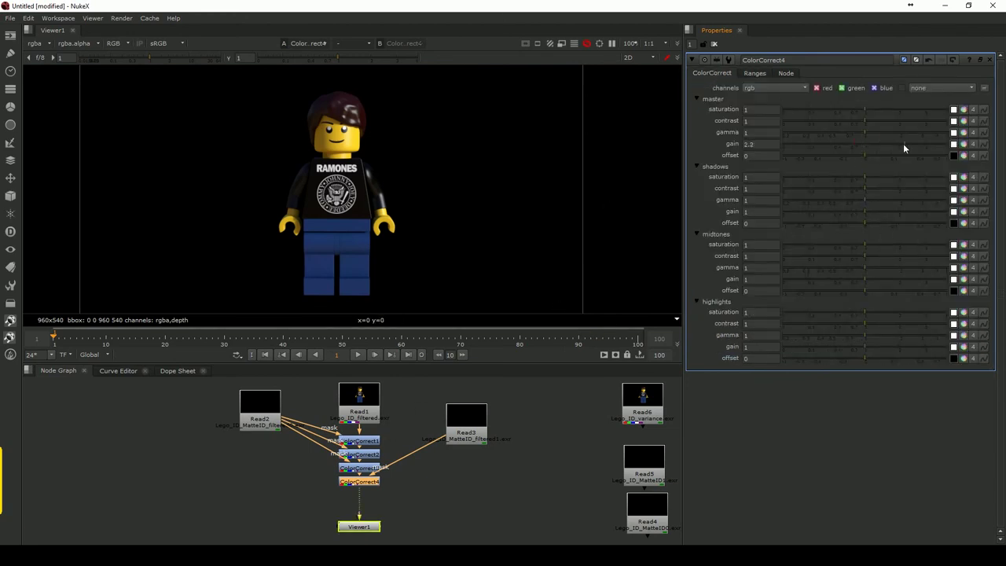
left_click_drag(887, 149, 866, 149)
left_click(756, 73)
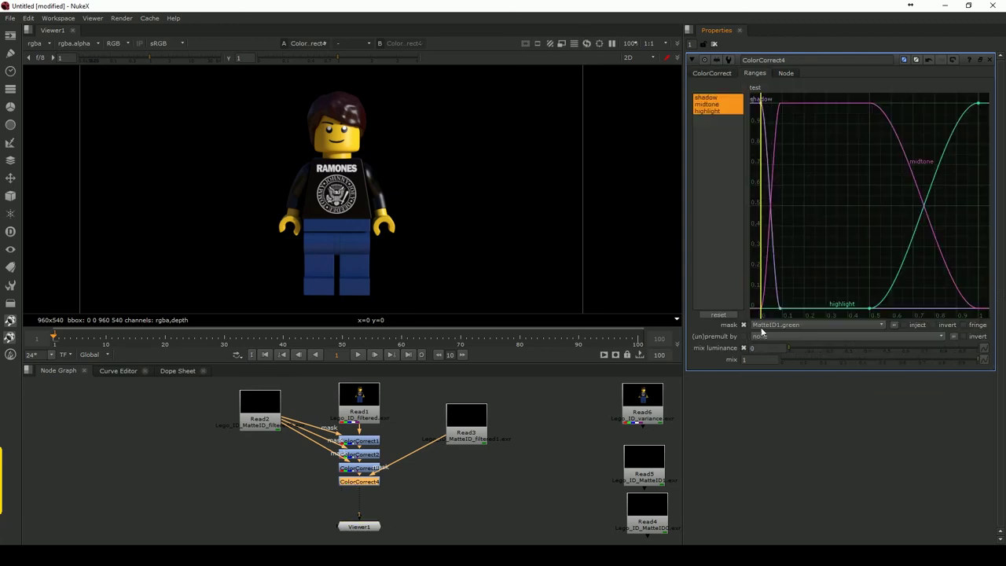
left_click(808, 327)
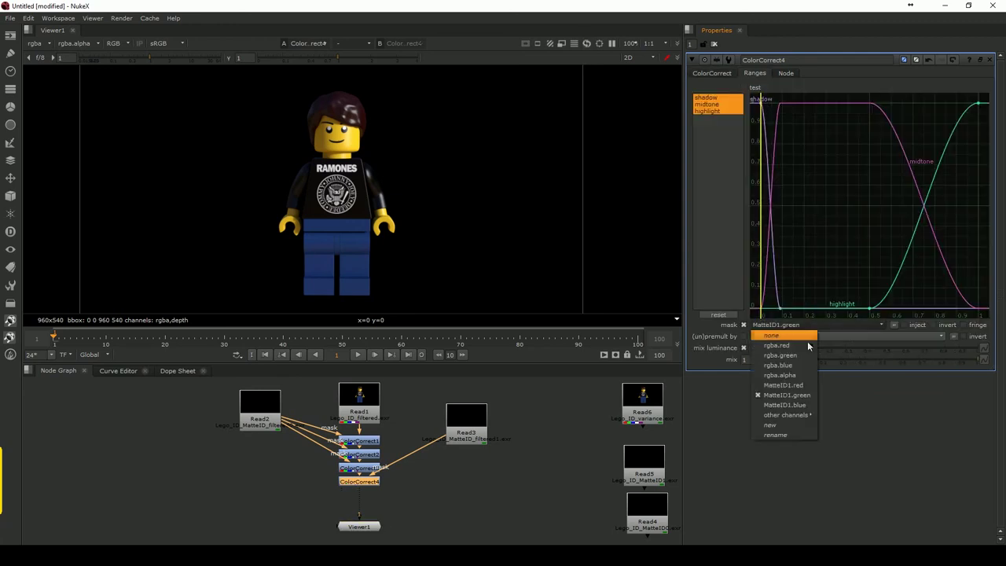
left_click(792, 386)
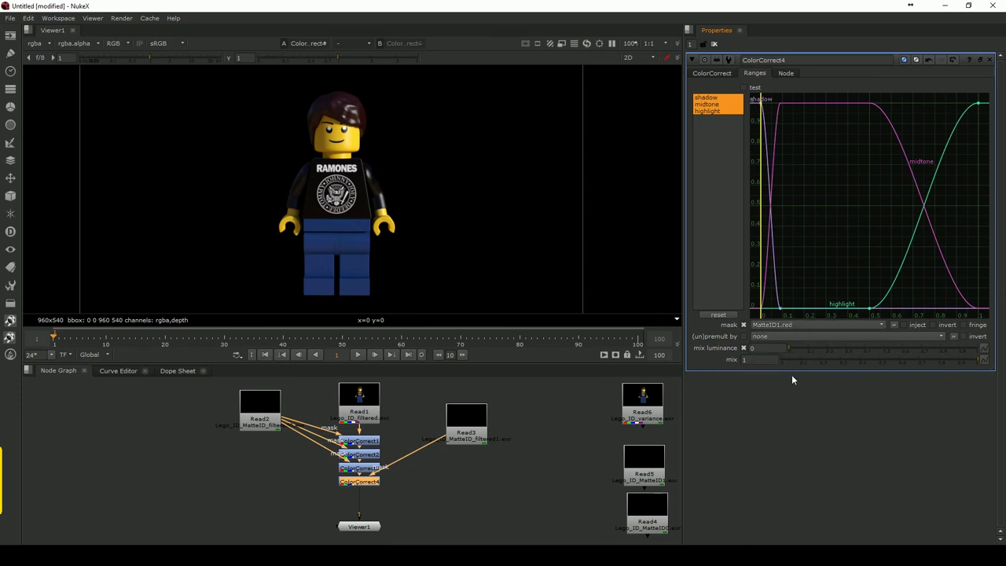
left_click(713, 73)
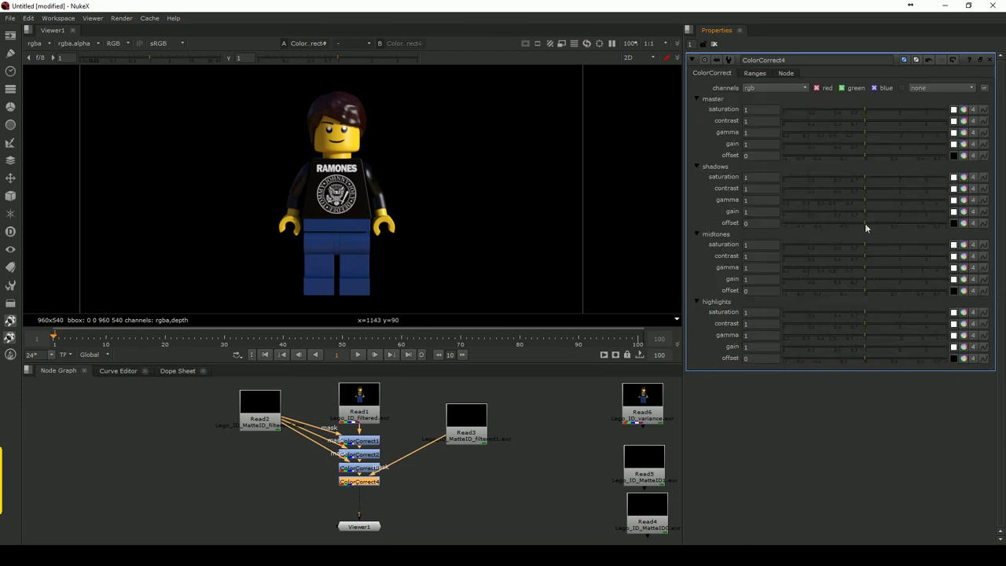
left_click(866, 144)
Step: Test rgba.red, settle on MatteID1.red as the mask, then nudge Read2 and reselect ColorCorrect4
left_click(757, 73)
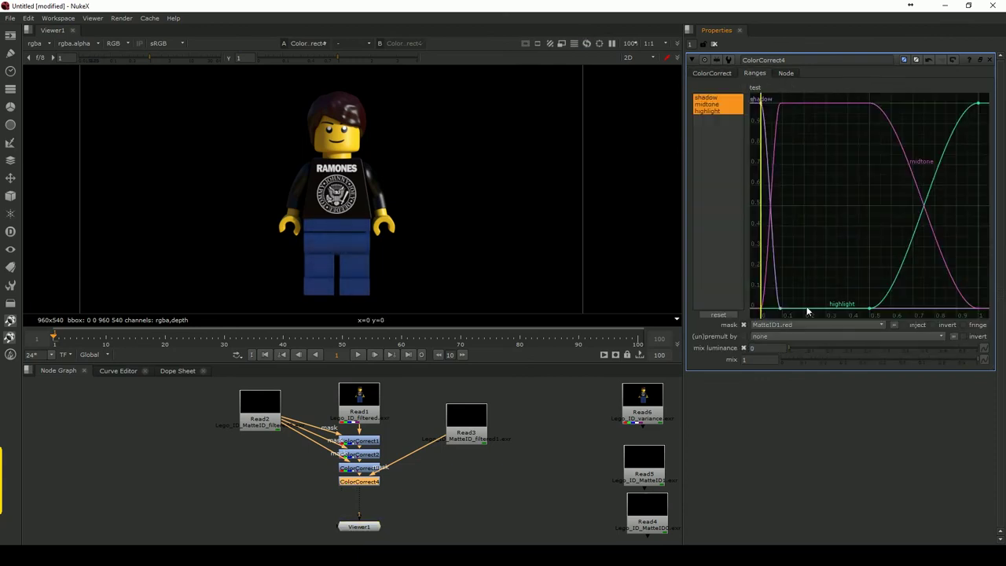
left_click(819, 325)
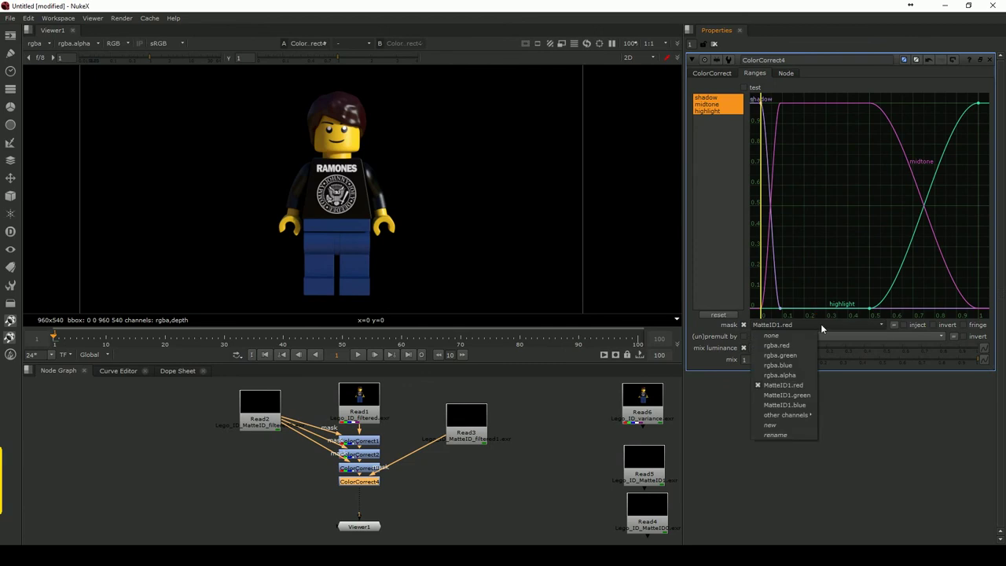
left_click(786, 345)
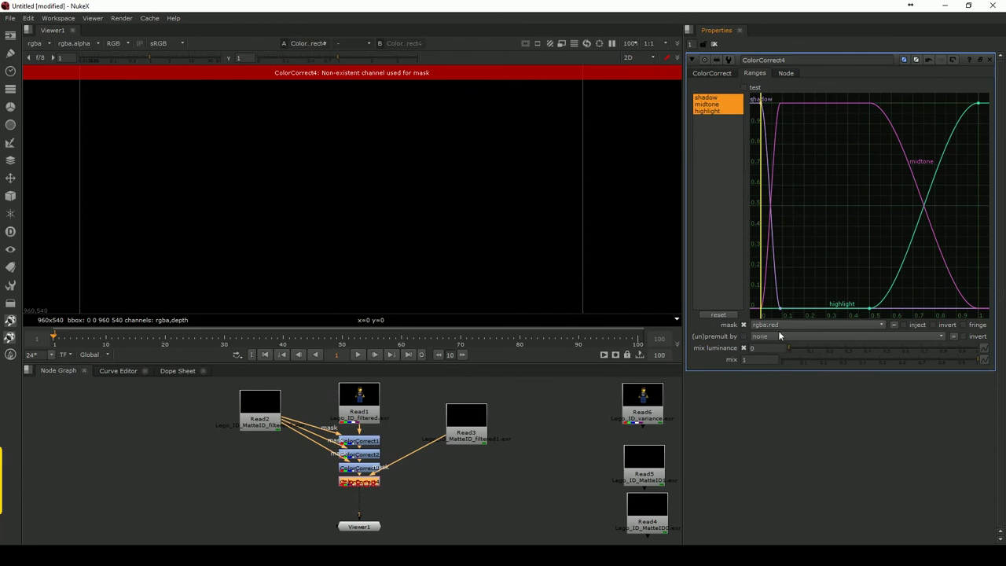
left_click(803, 324)
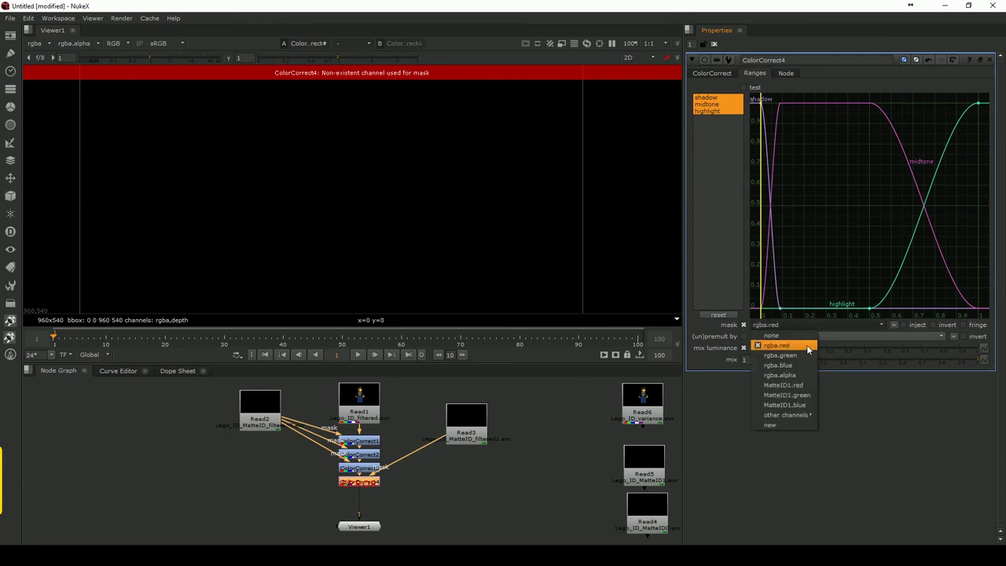
left_click(797, 386)
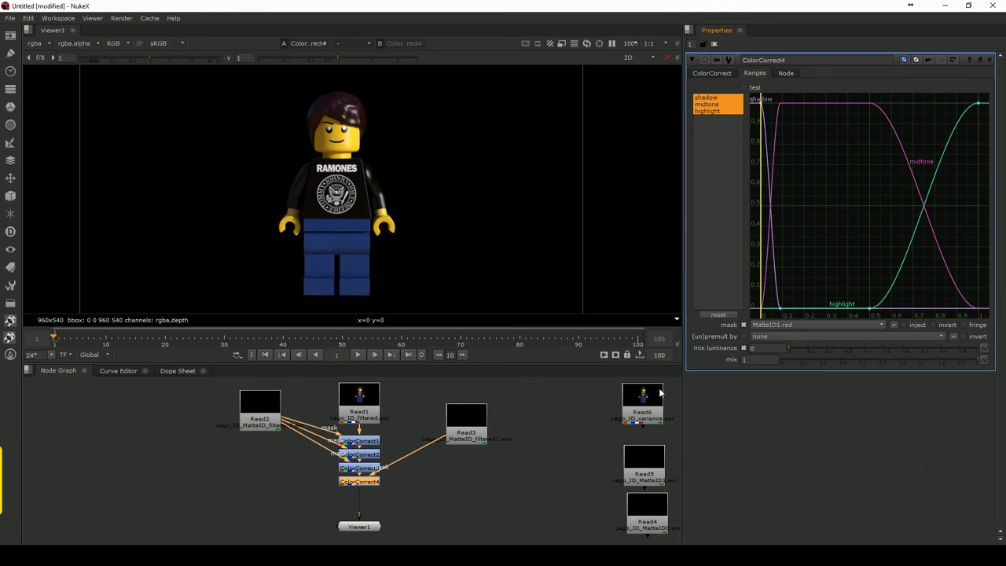
left_click_drag(258, 409, 236, 425)
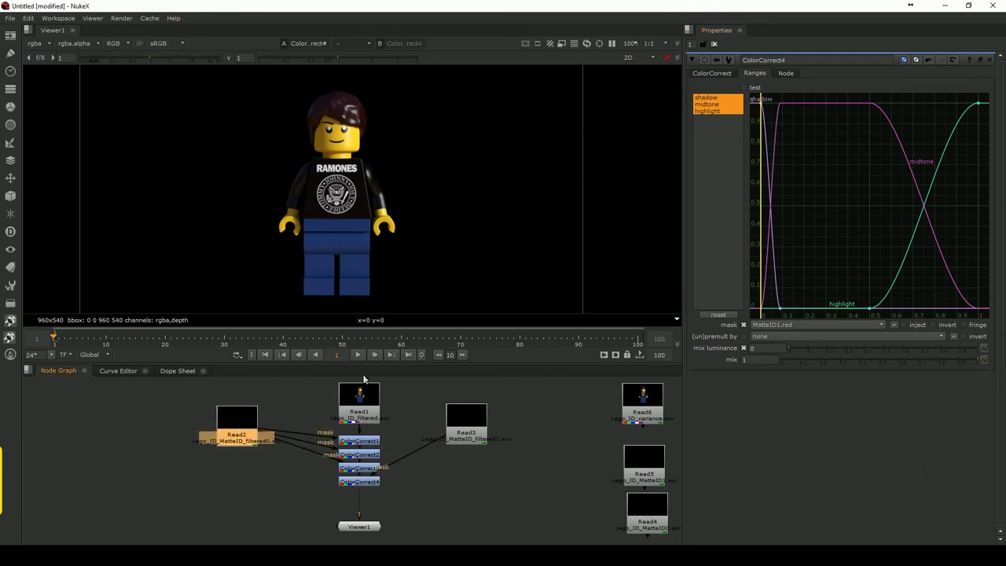
left_click(364, 482)
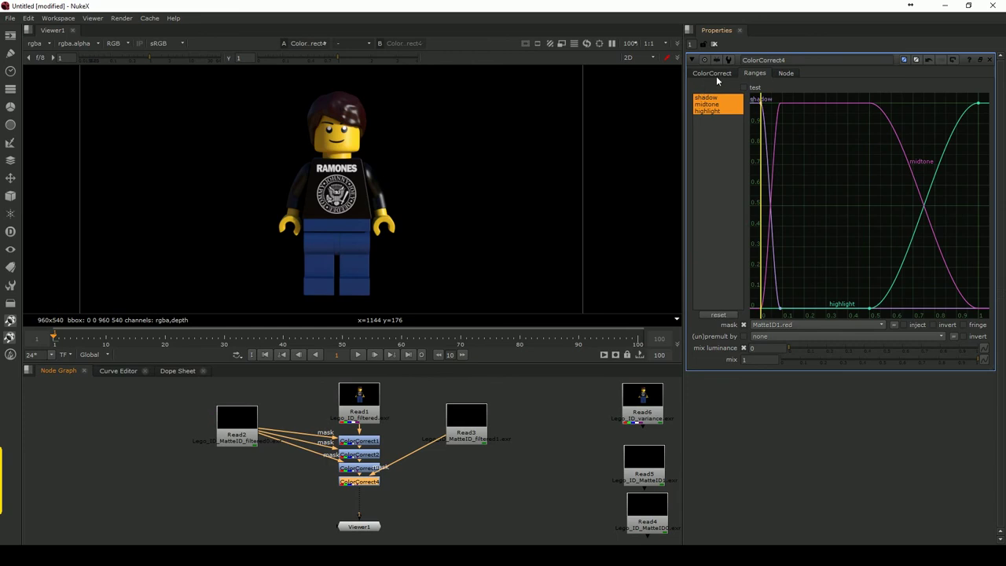
Step: Set shadows gain to 1.02 and split master gain to 0.012, 2.42, 1.7, 1.42
left_click(713, 73)
mouse_move(870, 212)
left_mouse_down()
mouse_move(889, 209)
mouse_move(856, 213)
mouse_move(877, 215)
left_mouse_up()
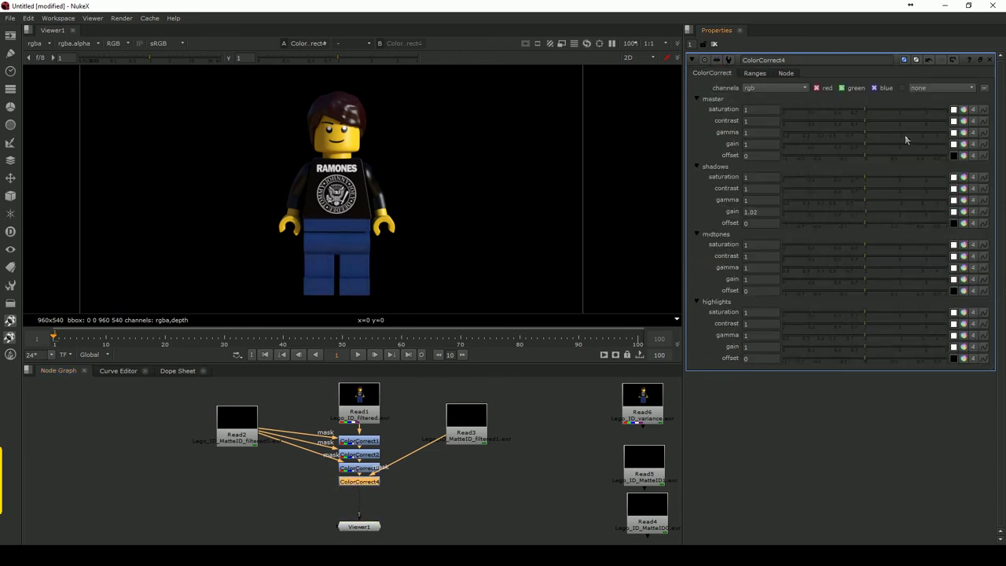
left_click(965, 144)
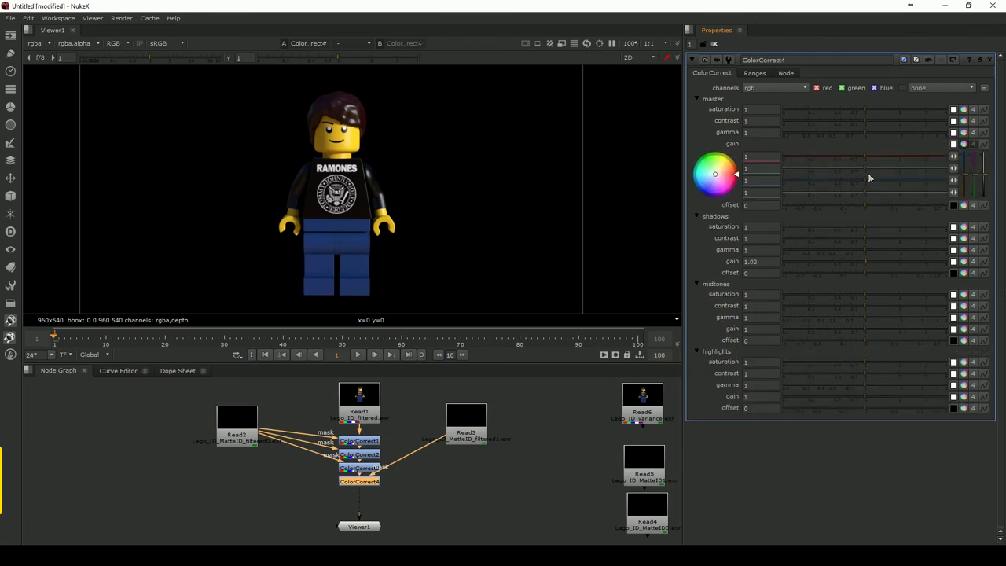
mouse_move(868, 169)
left_mouse_down()
mouse_move(789, 167)
mouse_move(872, 166)
mouse_move(862, 159)
mouse_move(789, 158)
left_mouse_up()
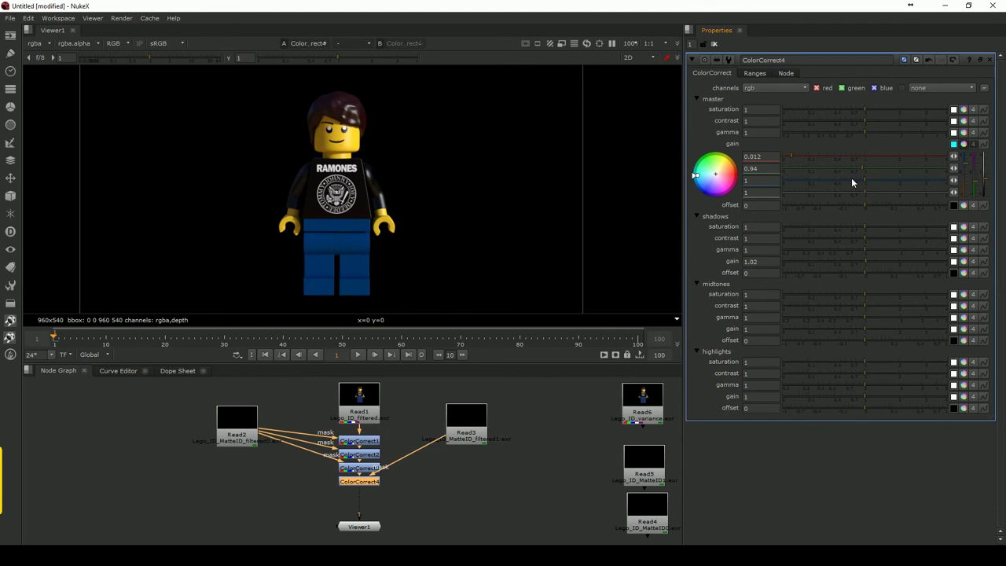
mouse_move(866, 191)
left_mouse_down()
mouse_move(806, 190)
mouse_move(870, 189)
mouse_move(901, 181)
mouse_move(881, 169)
mouse_move(911, 166)
mouse_move(804, 168)
mouse_move(907, 171)
left_mouse_up()
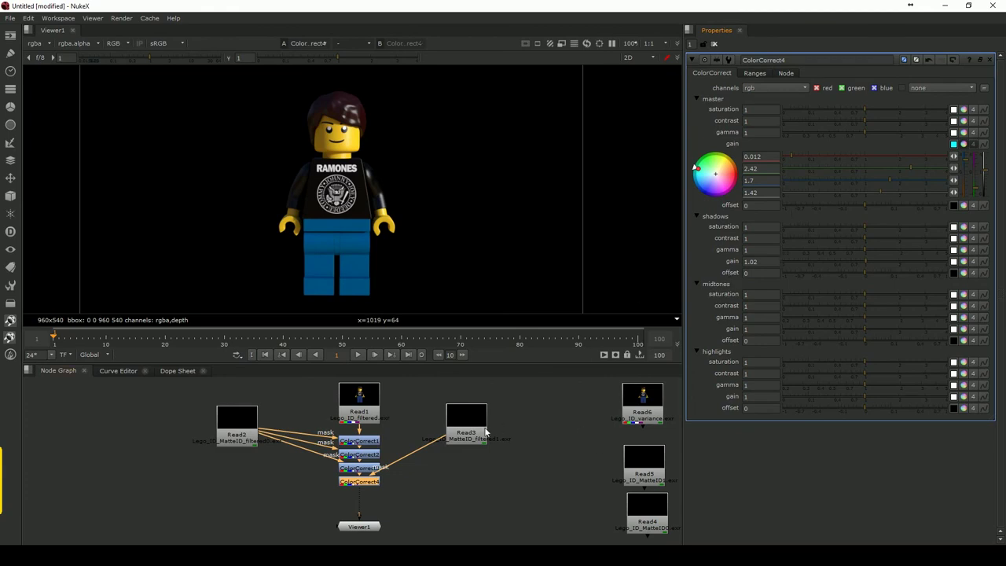
Step: Move the Read2 node further down and left in the node graph
left_click(235, 425)
left_click_drag(234, 425, 231, 429)
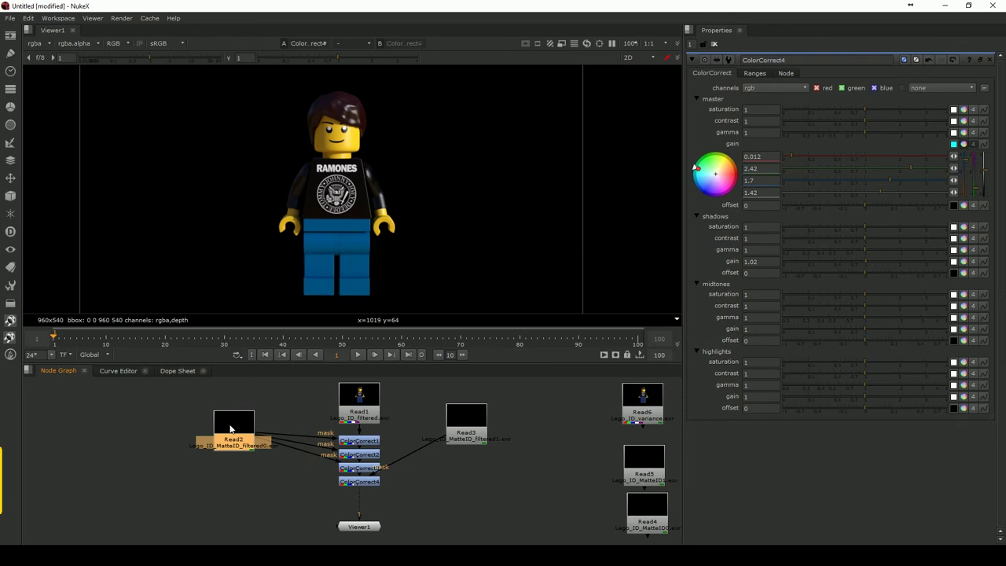
left_click_drag(230, 430, 242, 447)
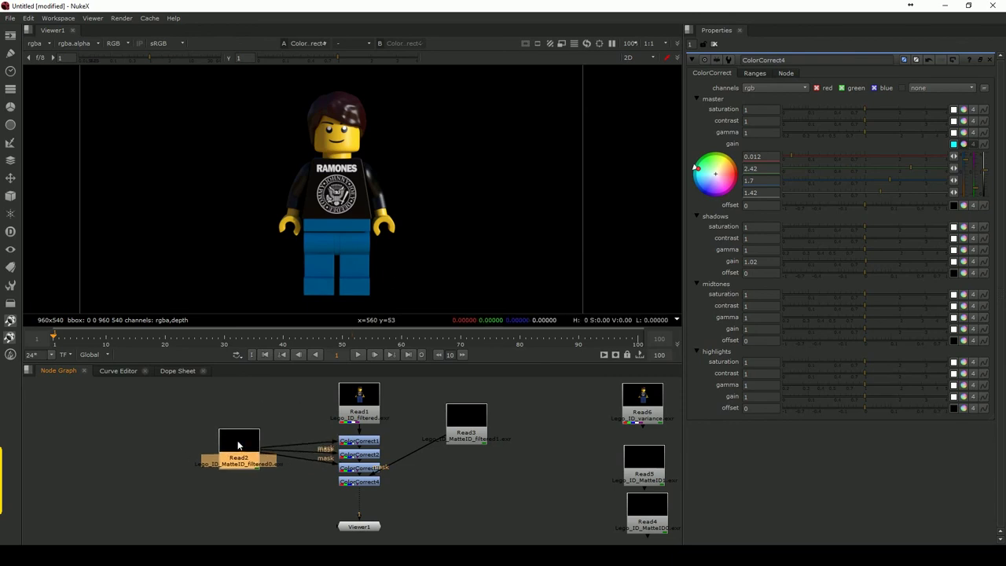